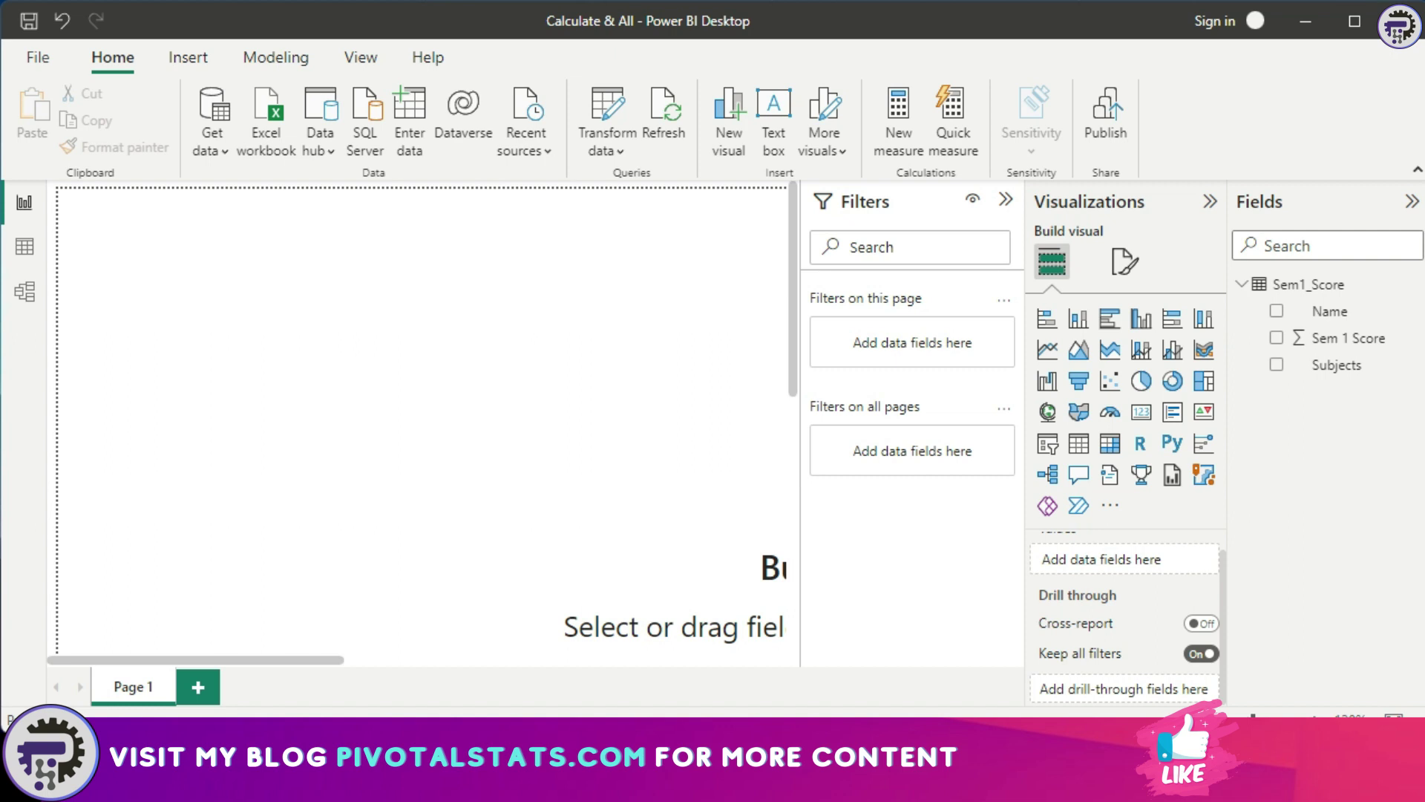
Step: Switch to Data view to inspect the Merge1 table's Name, Subjects and semester scores
{"action": "left_click", "coordinate": [24, 247]}
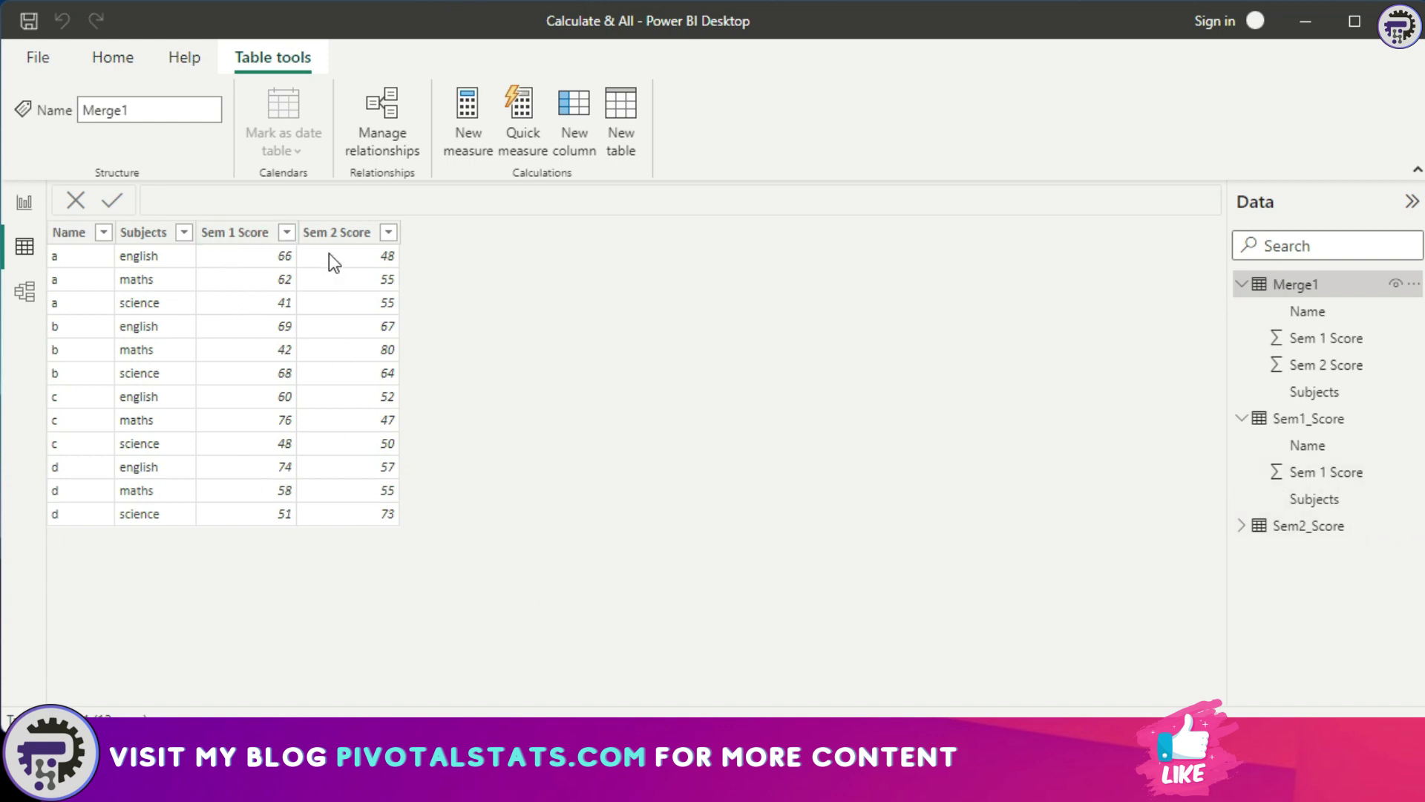
Step: Rename the Merge1 table to MasterTbl in the Data pane
{"action": "double_click", "coordinate": [1296, 285]}
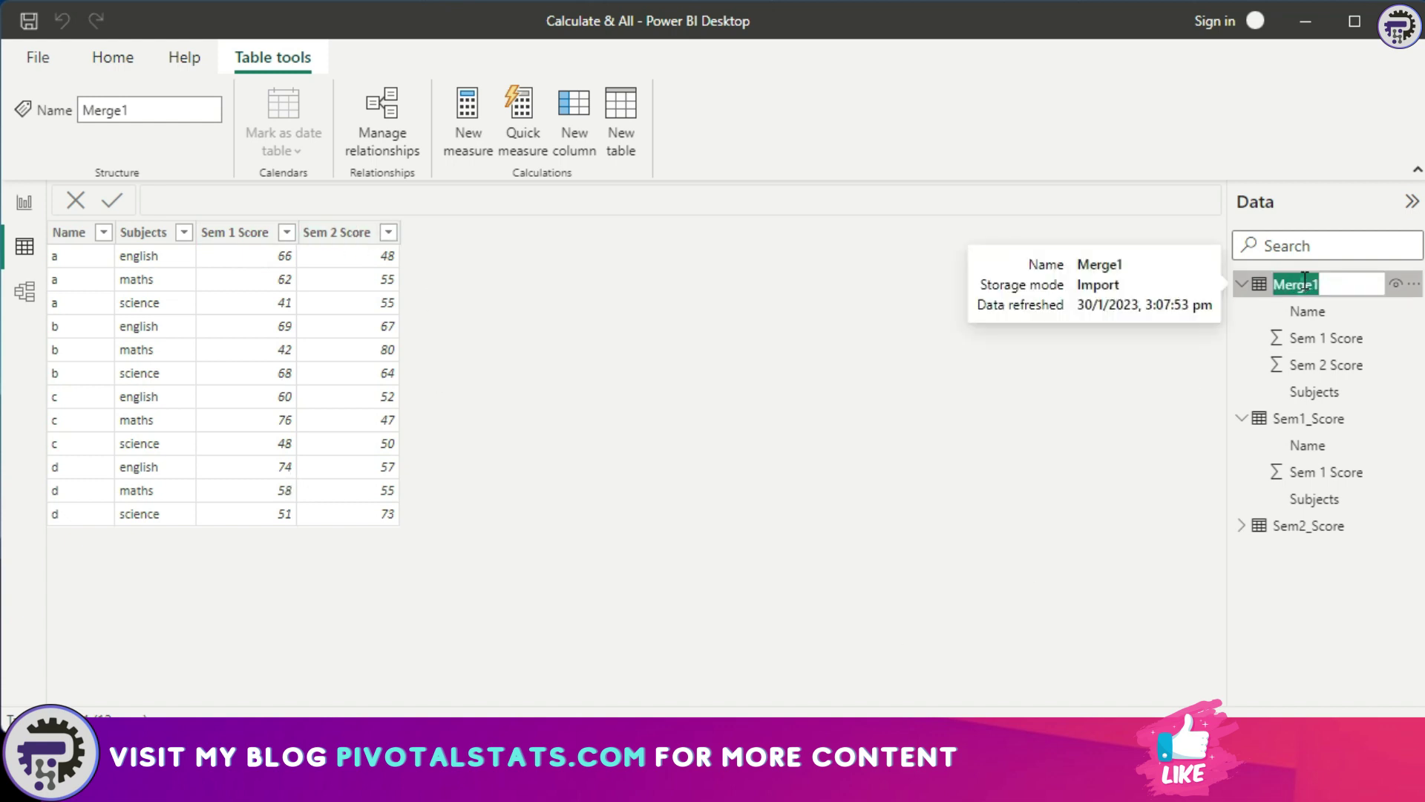
{"action": "type", "text": "MasterTbl"}
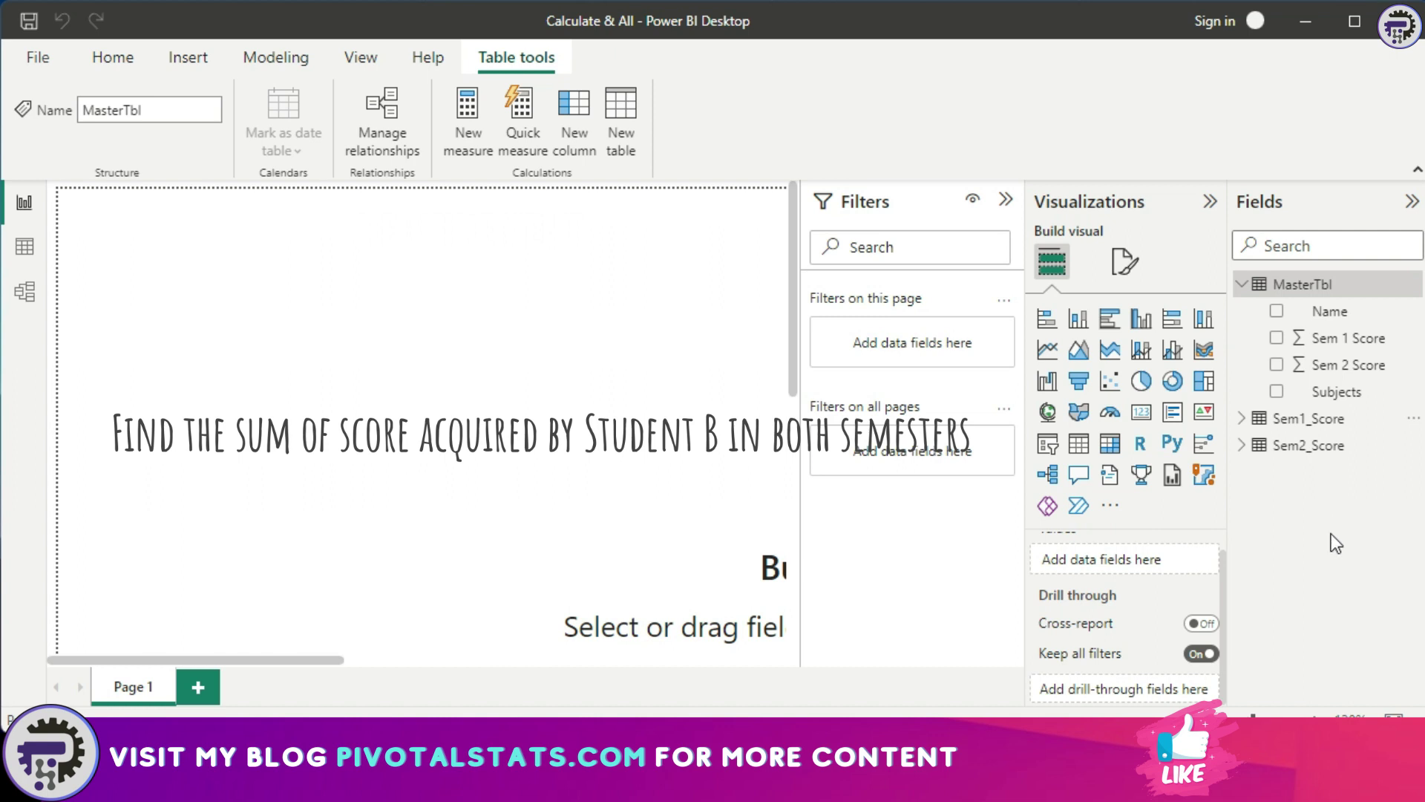
Step: Create a ScorebyB measure on MasterTbl starting CALCULATE(SUM(MasterTbl[Sem 1 Score])
{"action": "left_click", "coordinate": [1404, 289]}
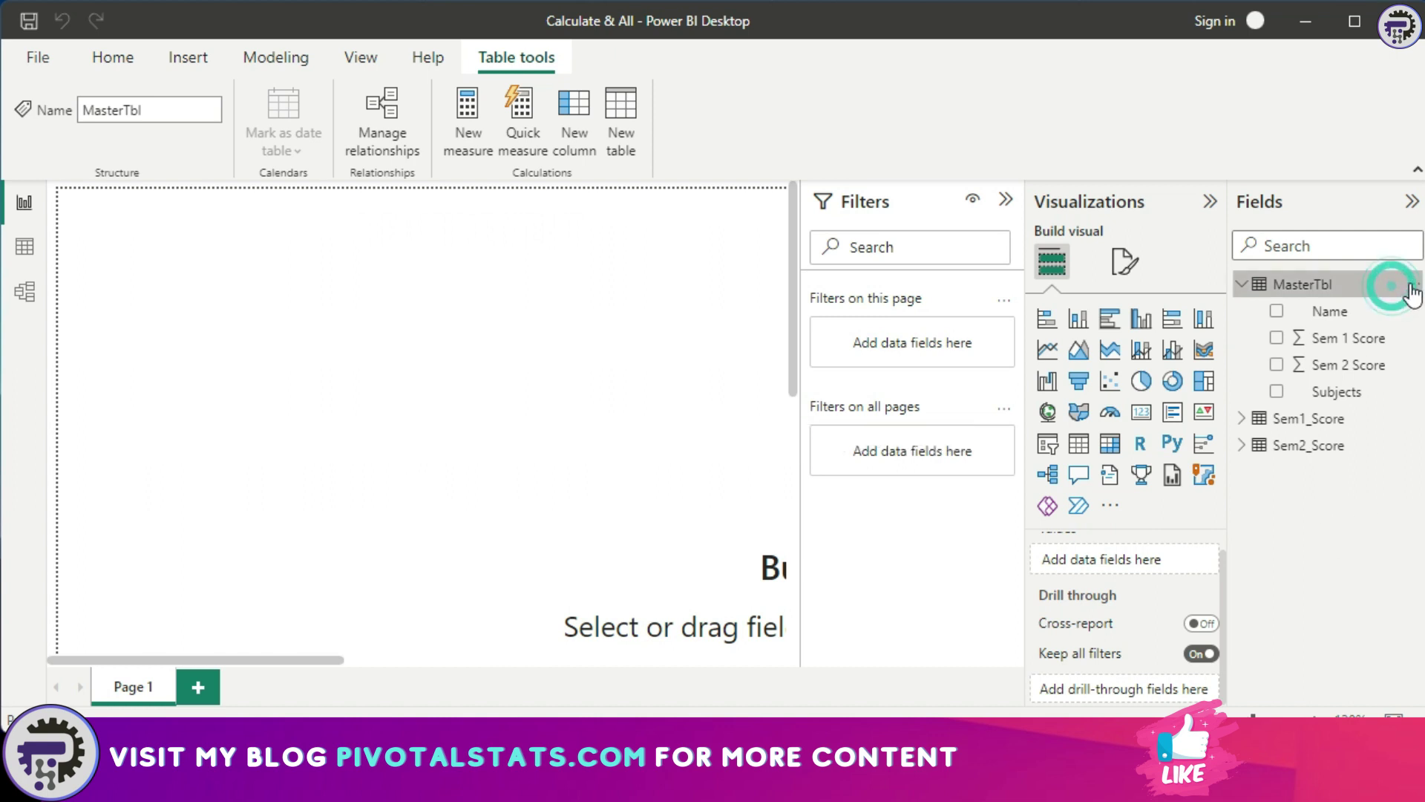
{"action": "left_click", "coordinate": [1284, 292]}
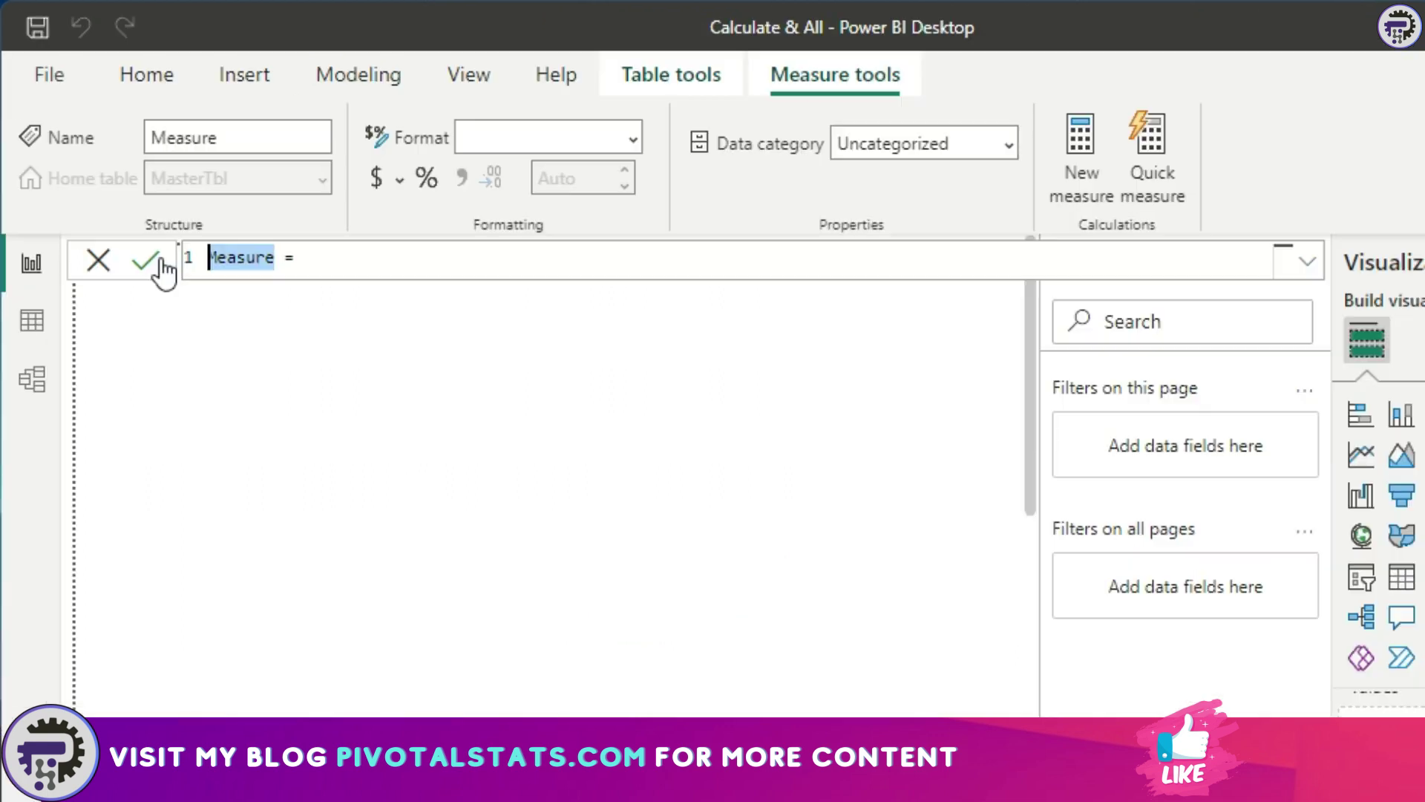
{"action": "type", "text": "Scoreby"}
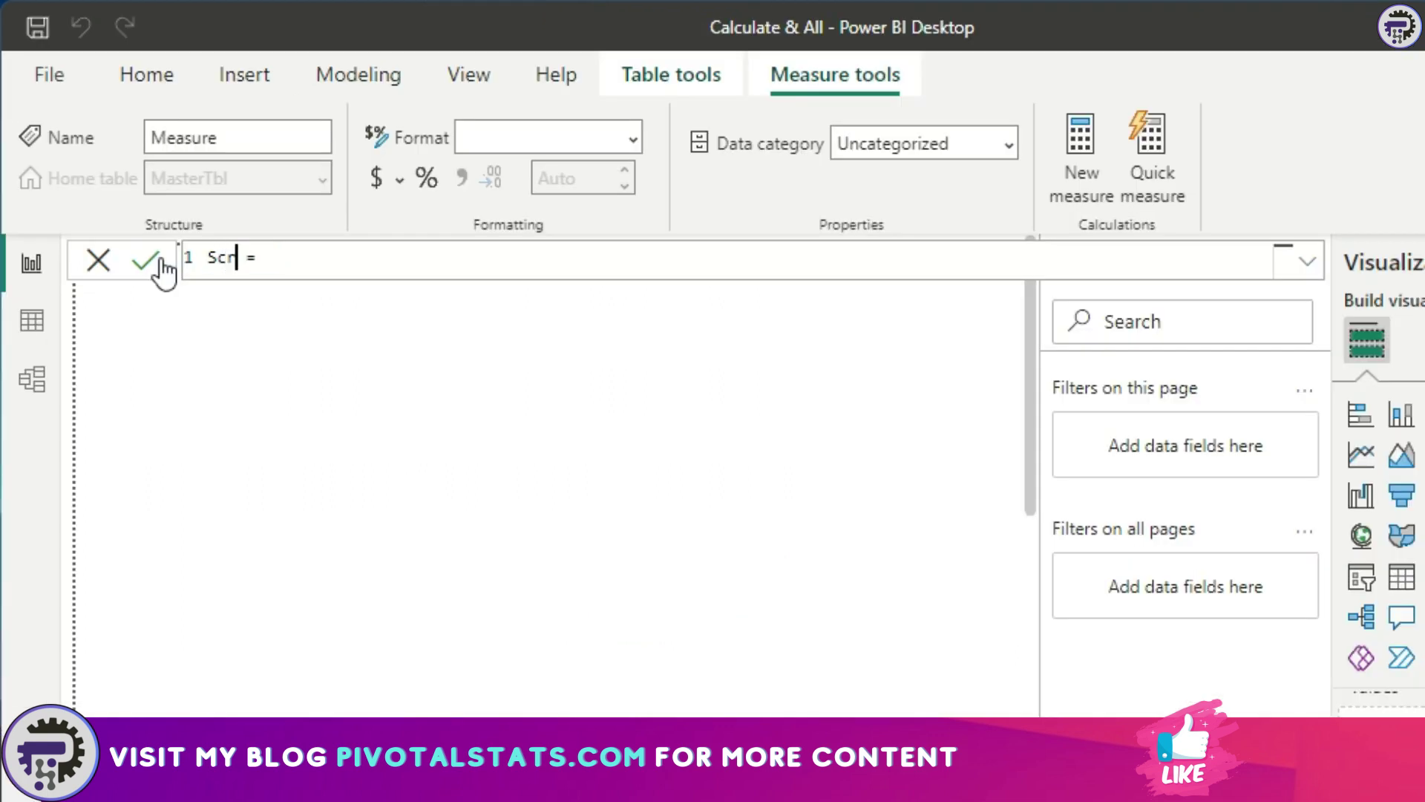
{"action": "type", "text": "B"}
{"action": "key", "text": "End"}
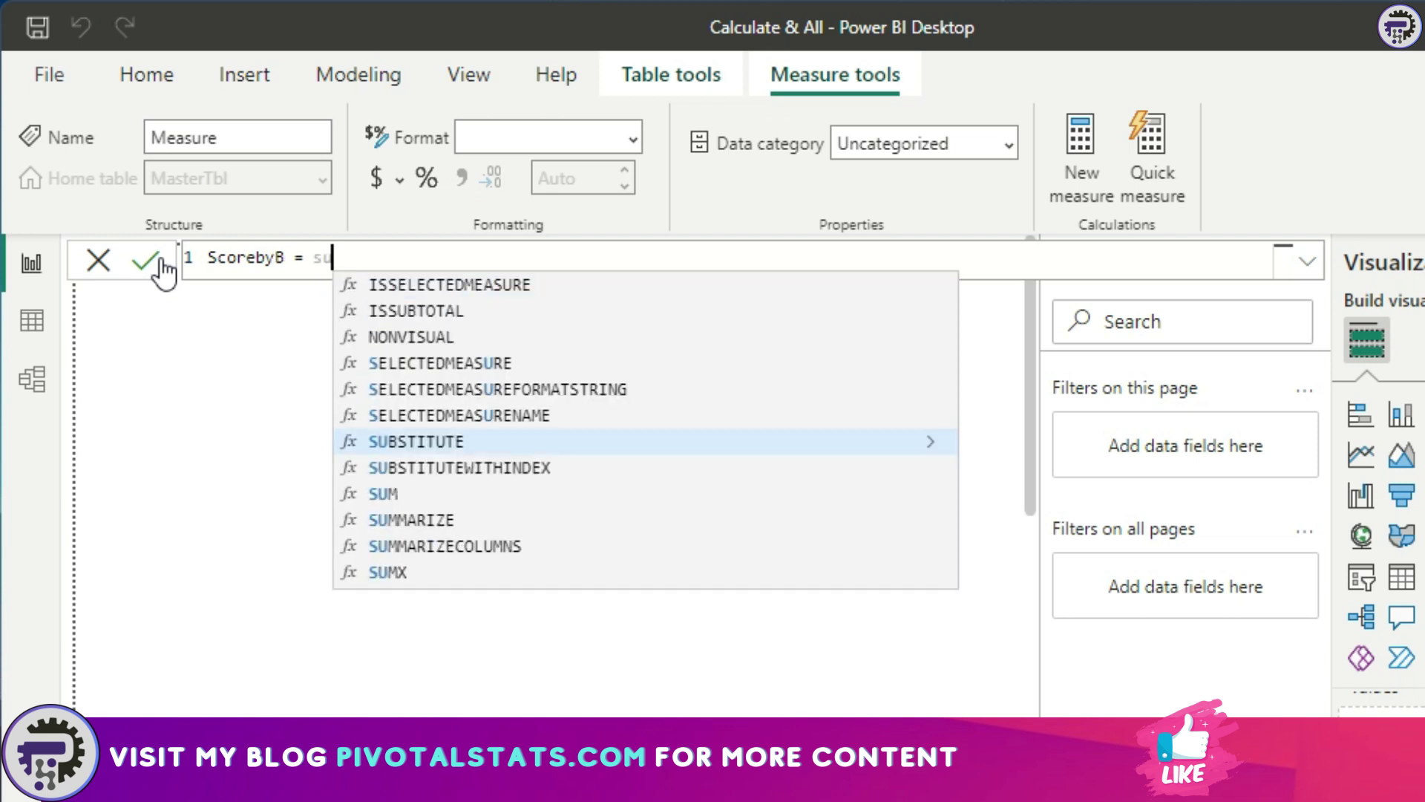
{"action": "type", "text": "C"}
{"action": "key", "text": "Tab"}
{"action": "type", "text": "sum"}
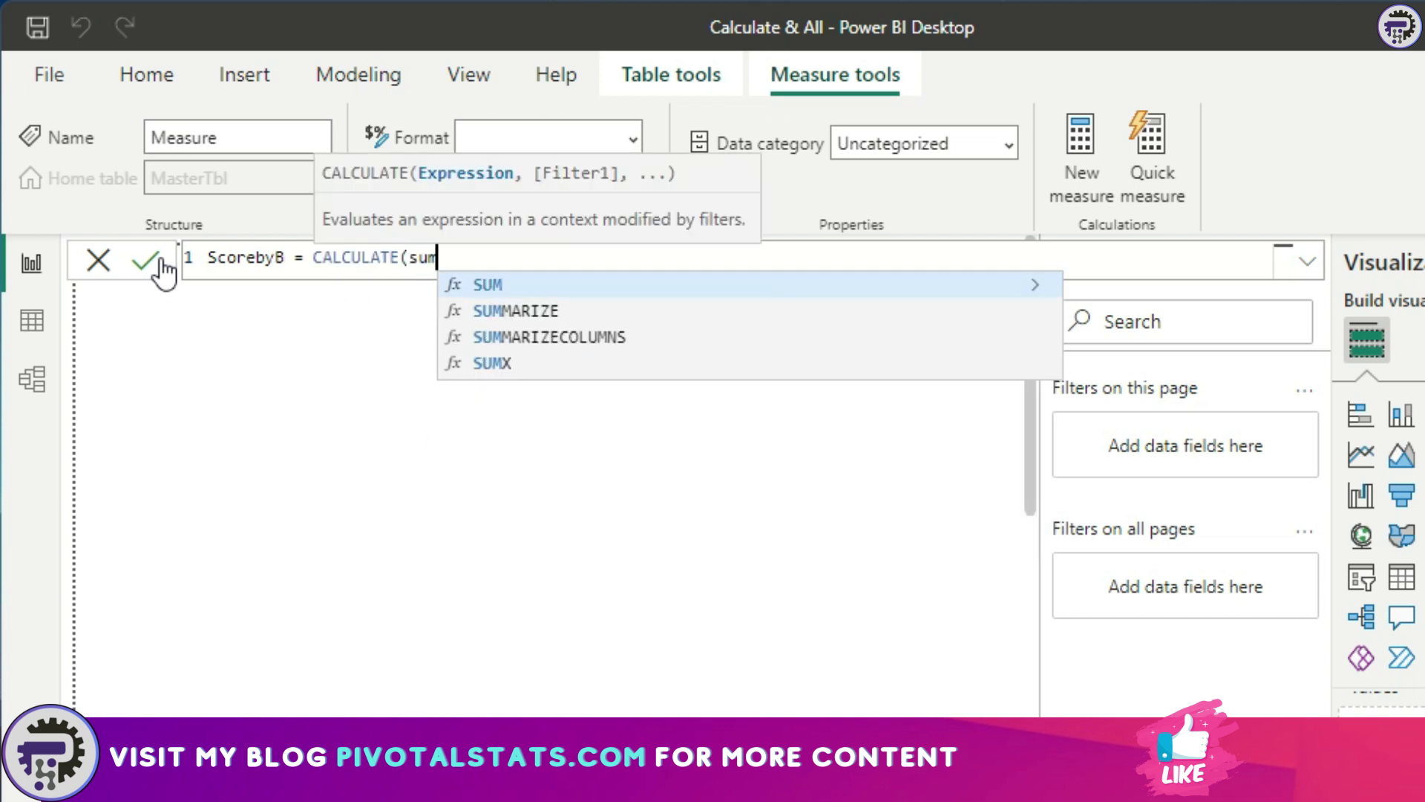
{"action": "key", "text": "Tab"}
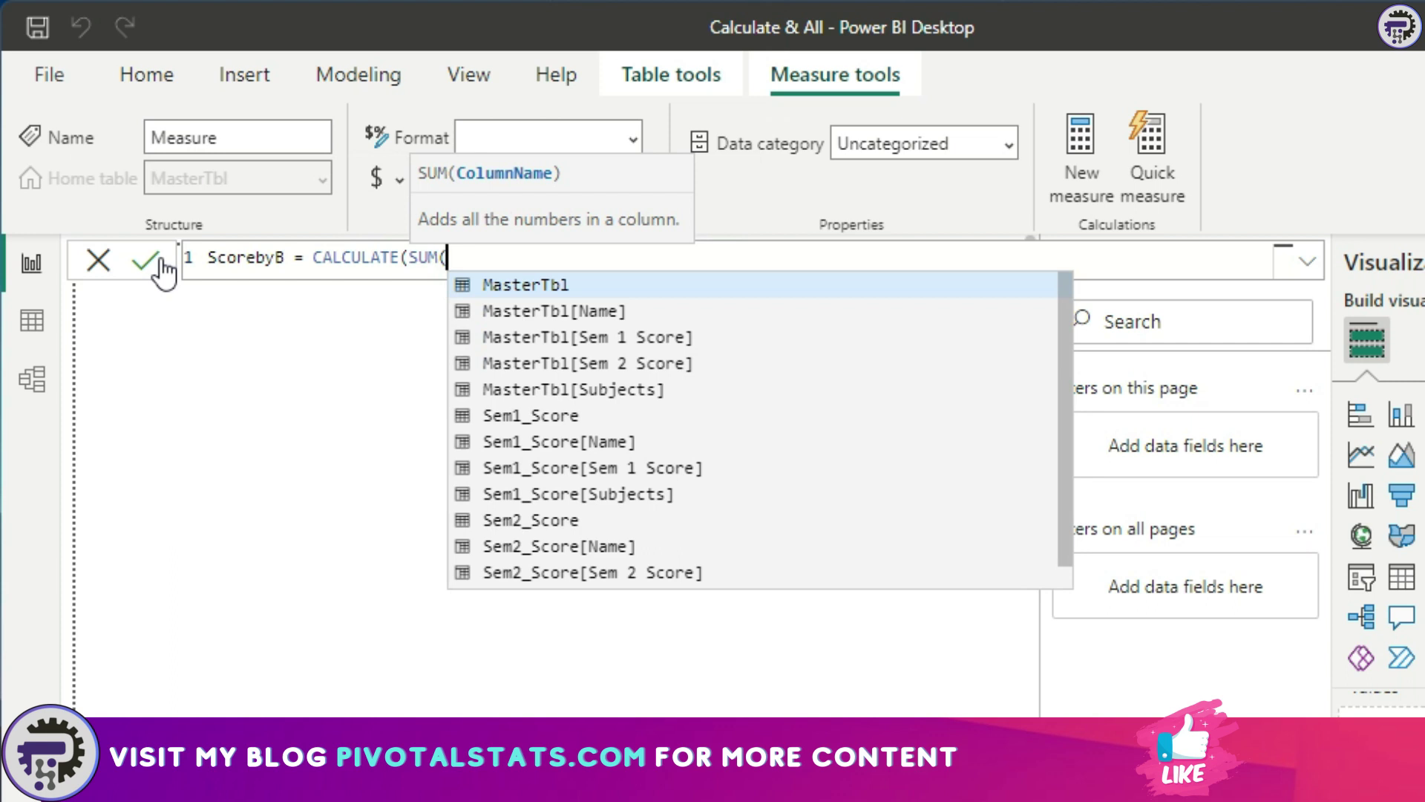
{"action": "type", "text": "ma"}
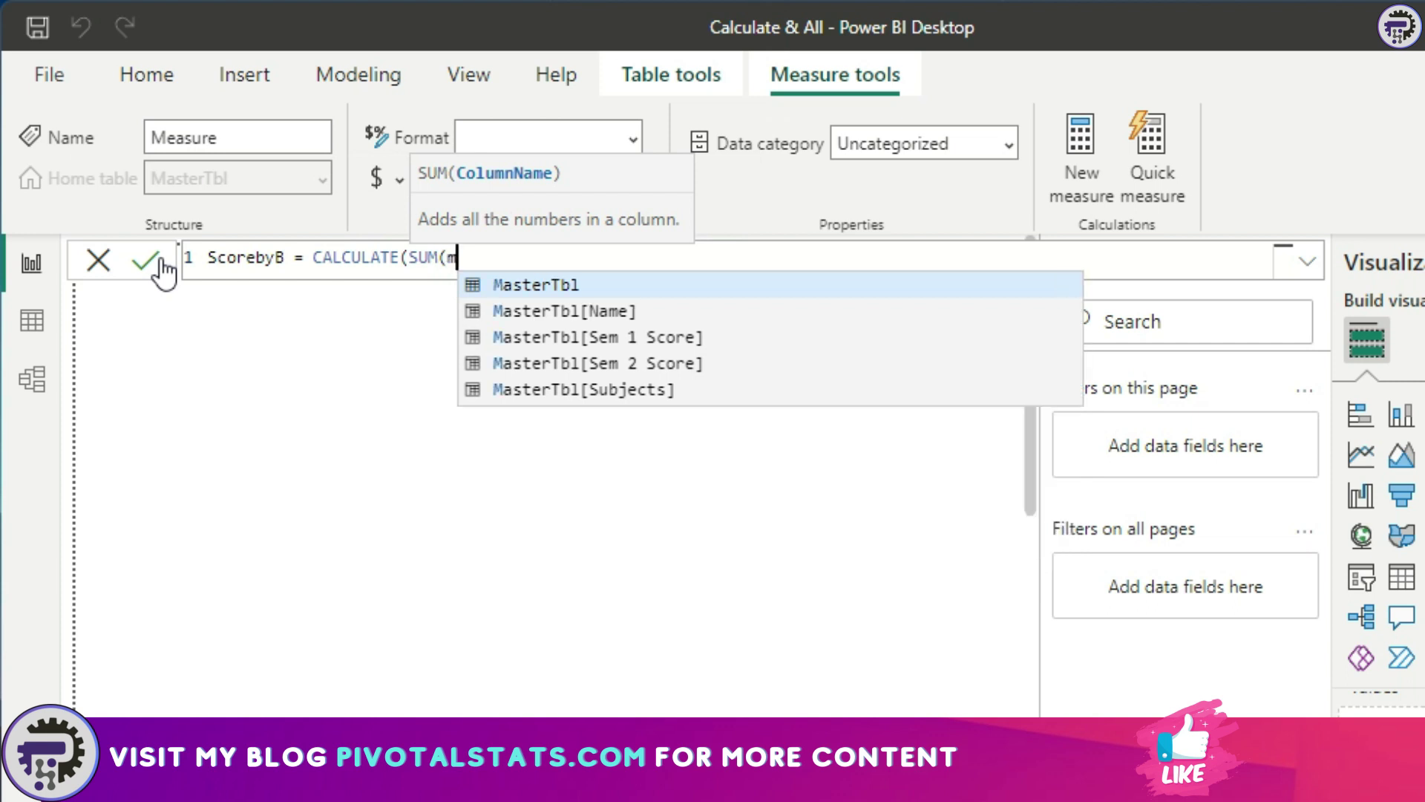
{"action": "key", "text": "Down"}
{"action": "key", "text": "Down"}
{"action": "key", "text": "Tab"}
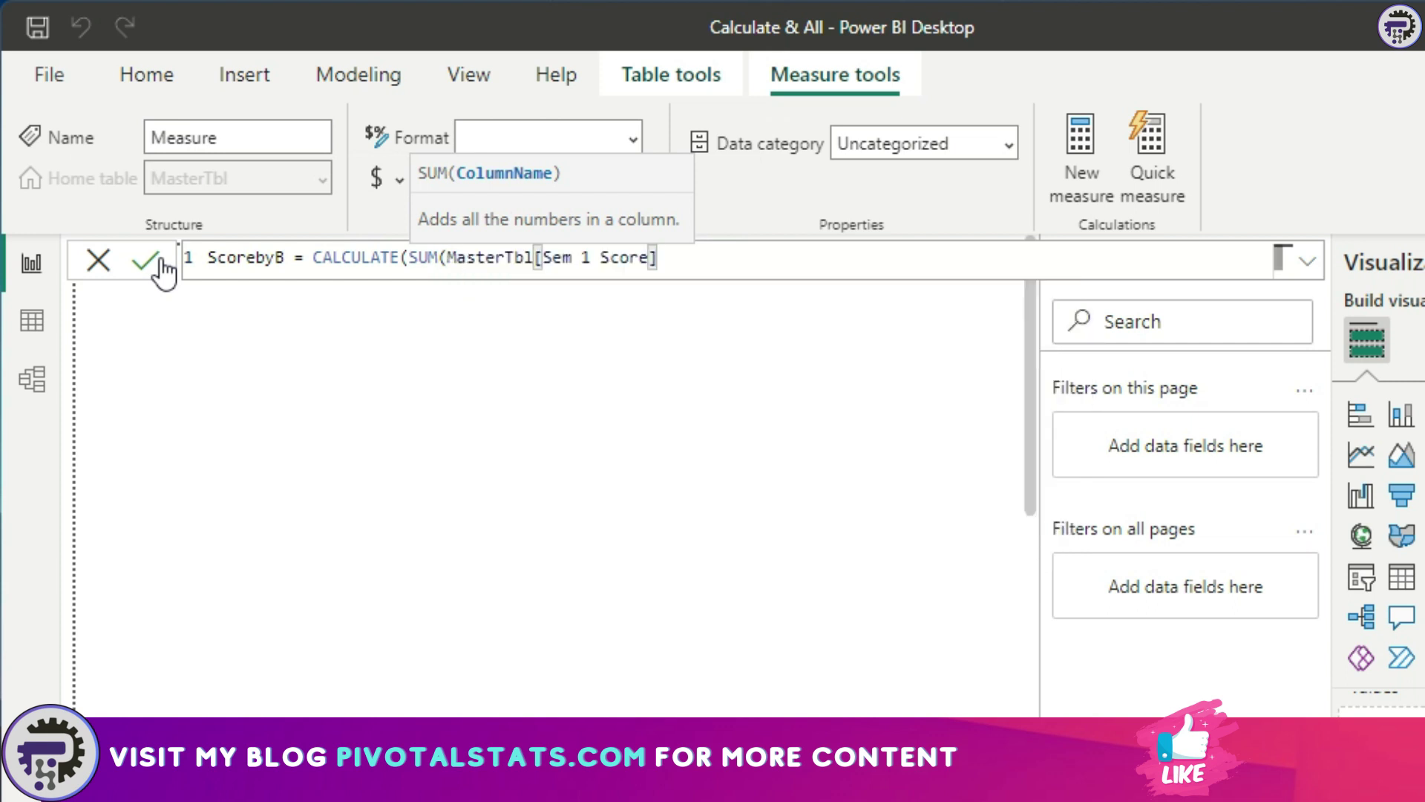
Step: Finish ScorebyB with + SUM(MasterTbl[Sem 2 Score]) and the filter MasterTbl[Name] = "b"
{"action": "type", "text": ")"}
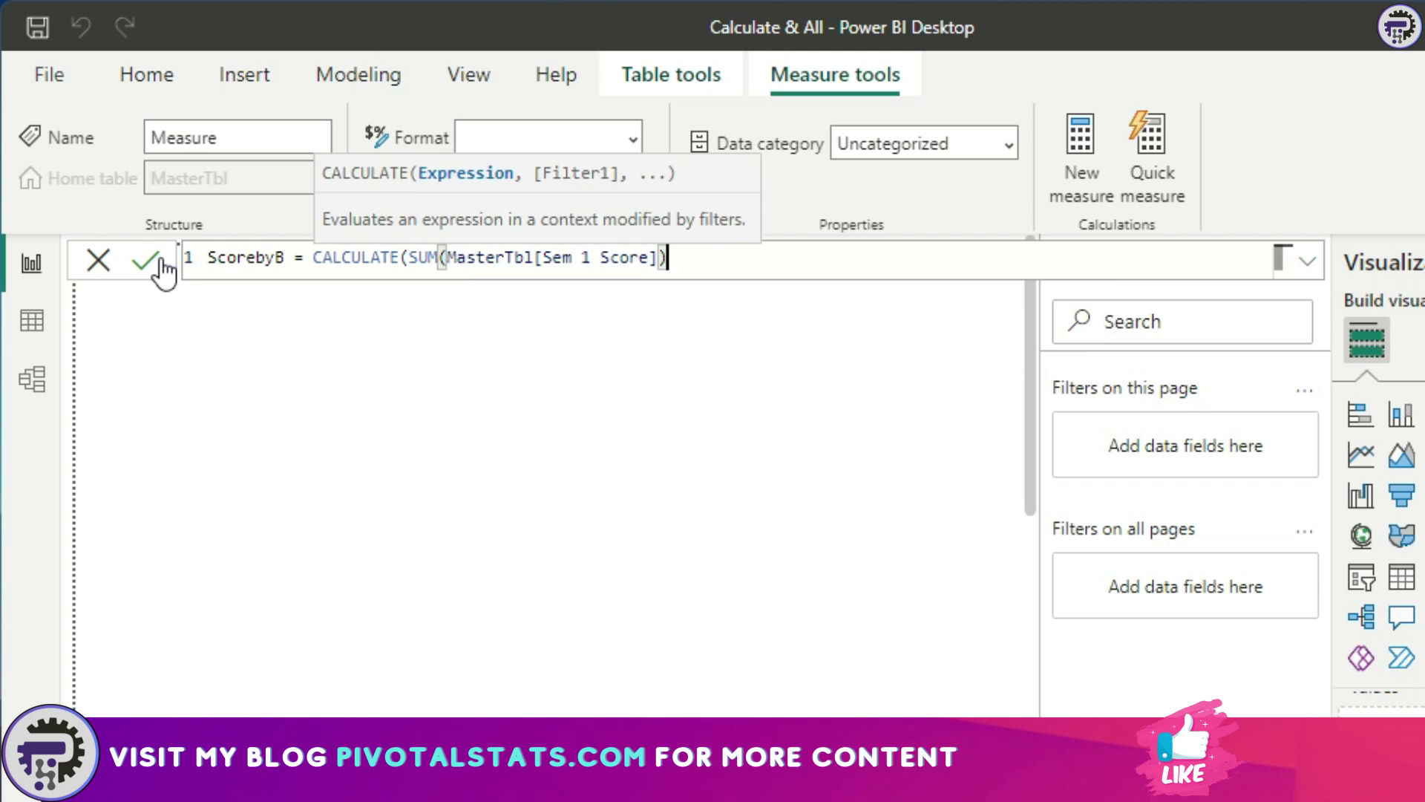
{"action": "type", "text": " + sum("}
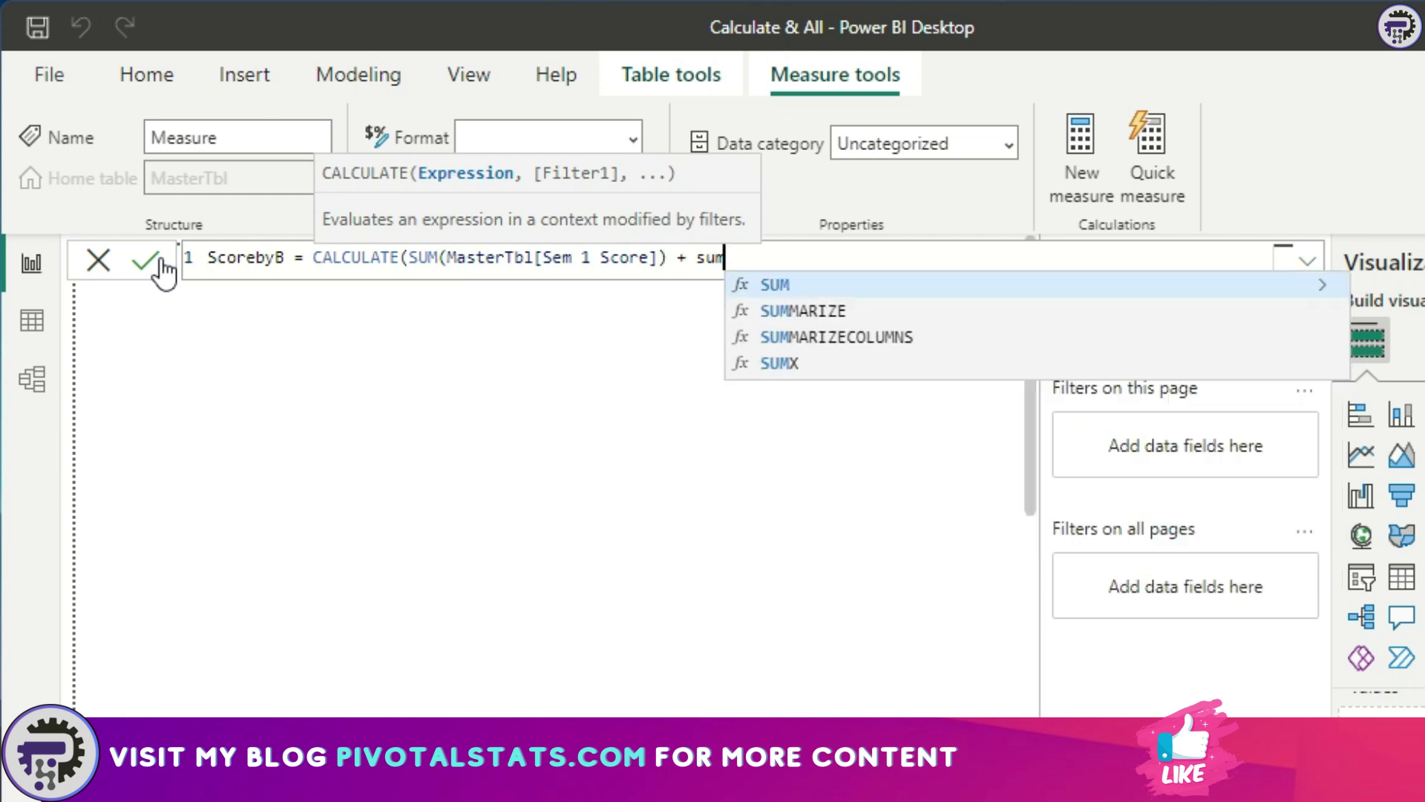
{"action": "key", "text": "Down"}
{"action": "key", "text": "Down"}
{"action": "key", "text": "Down"}
{"action": "key", "text": "Tab"}
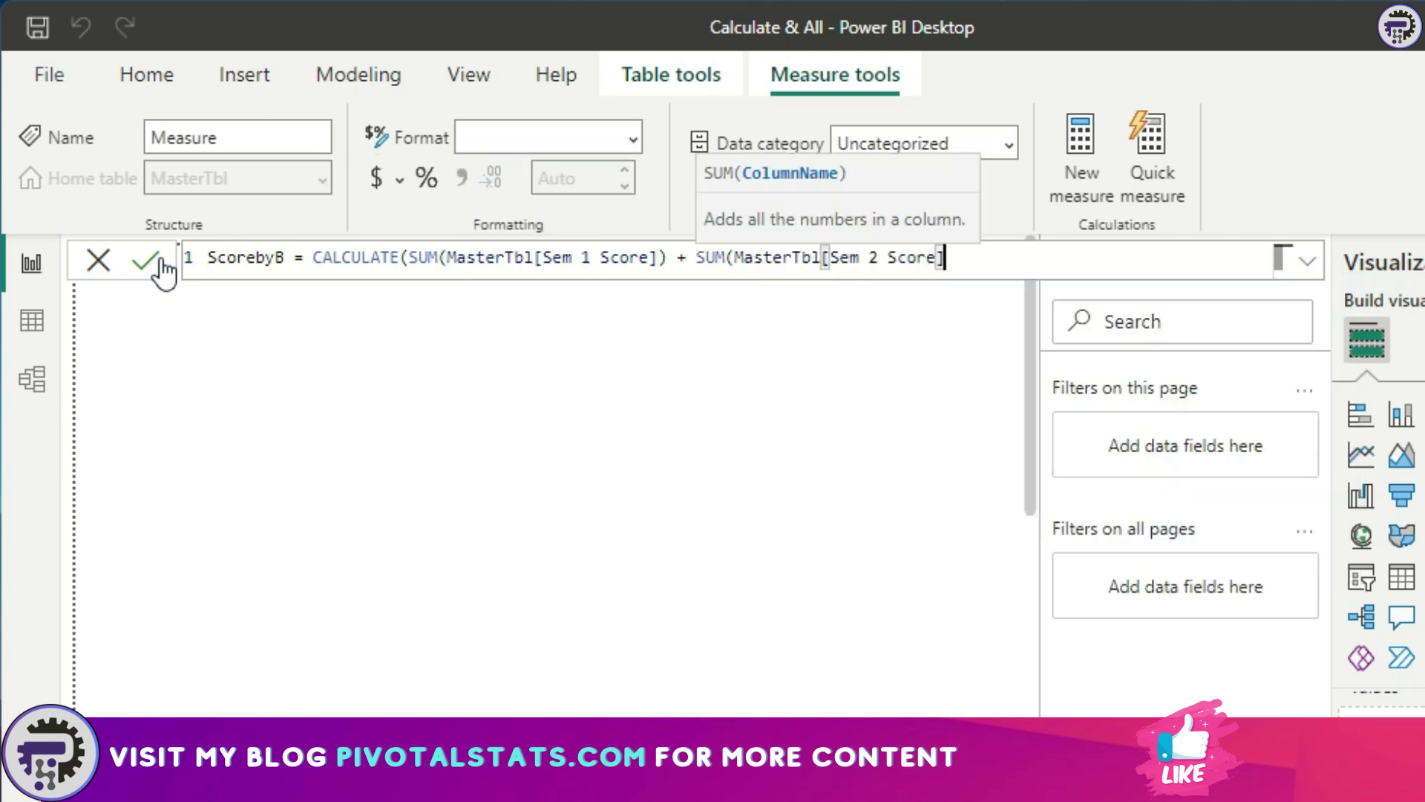
{"action": "type", "text": "), mas"}
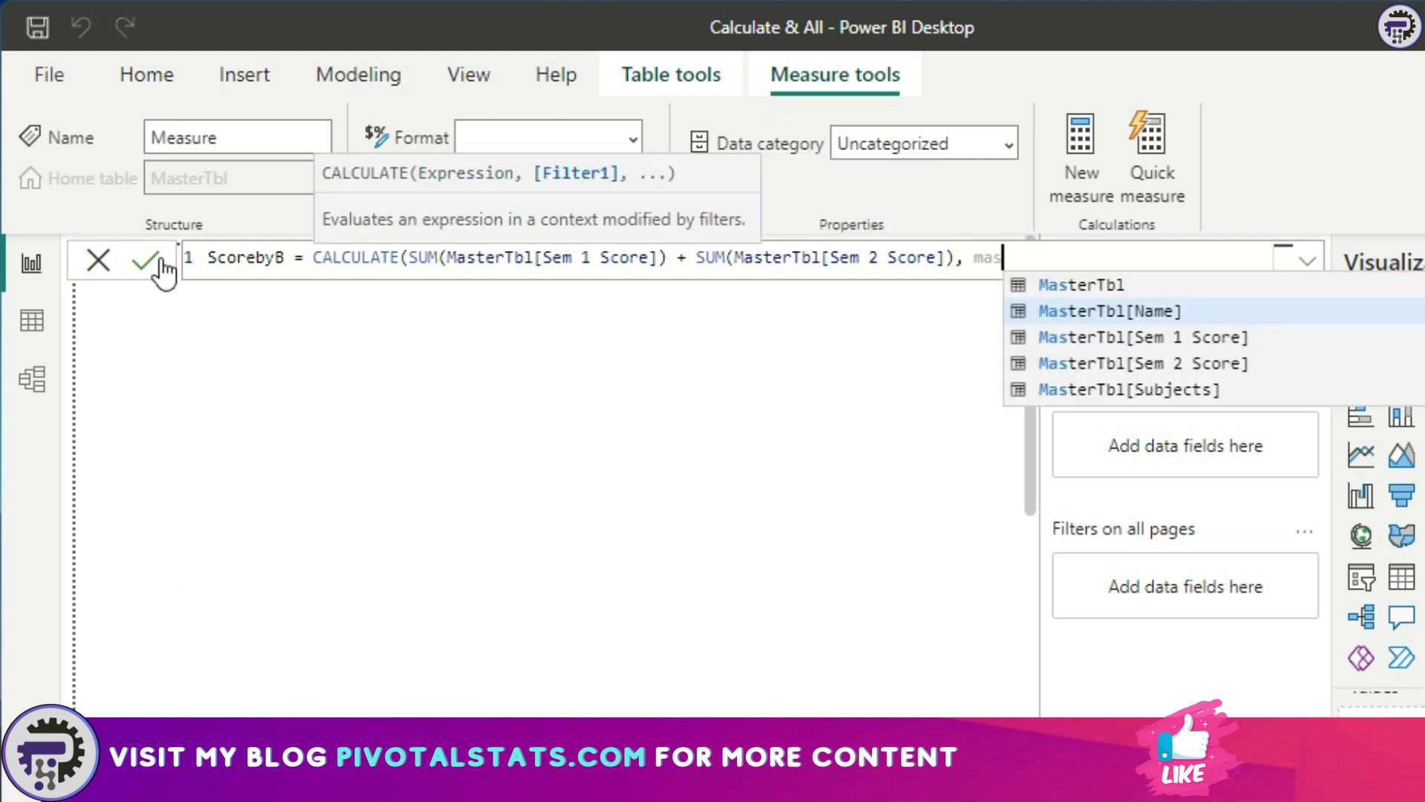
{"action": "key", "text": "Tab"}
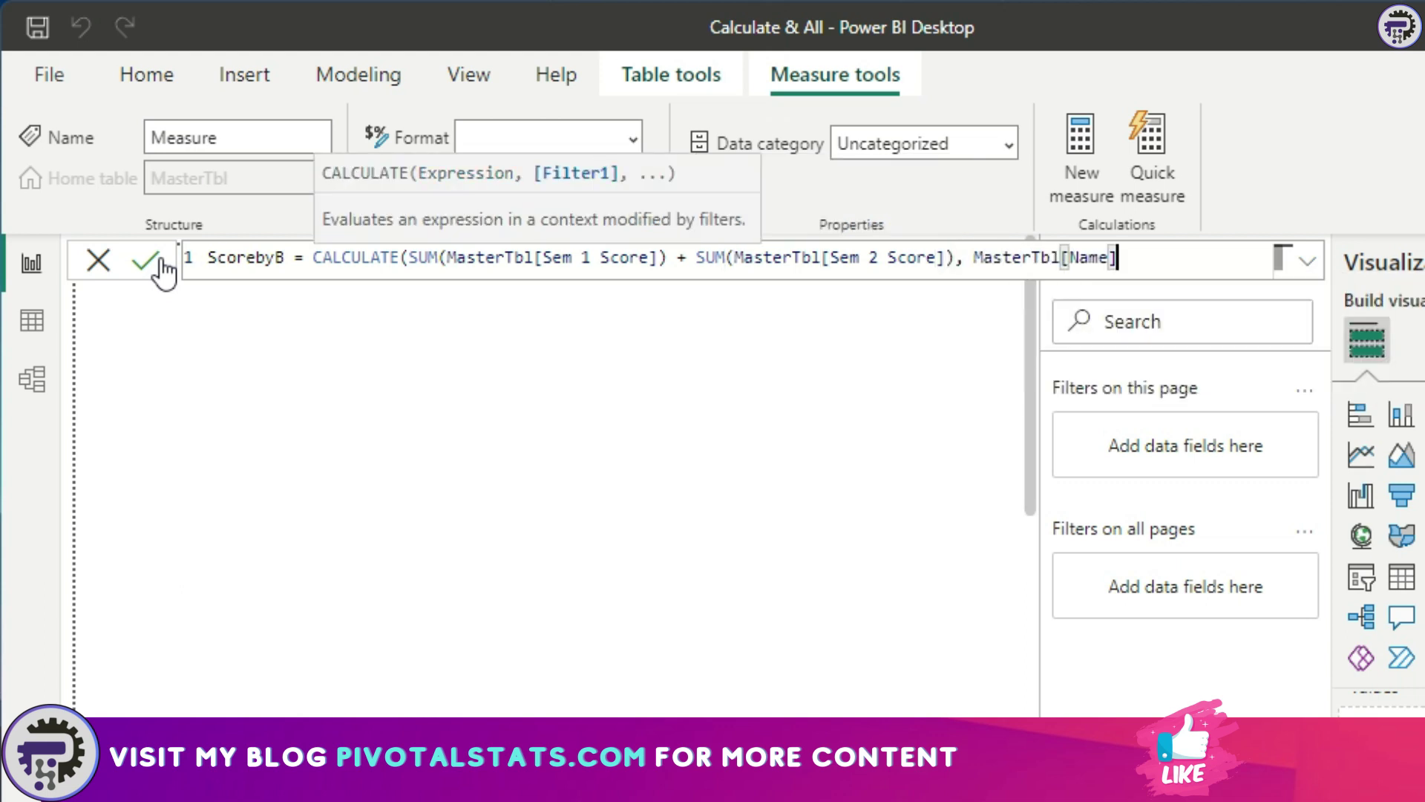
{"action": "type", "text": "= \"b\")"}
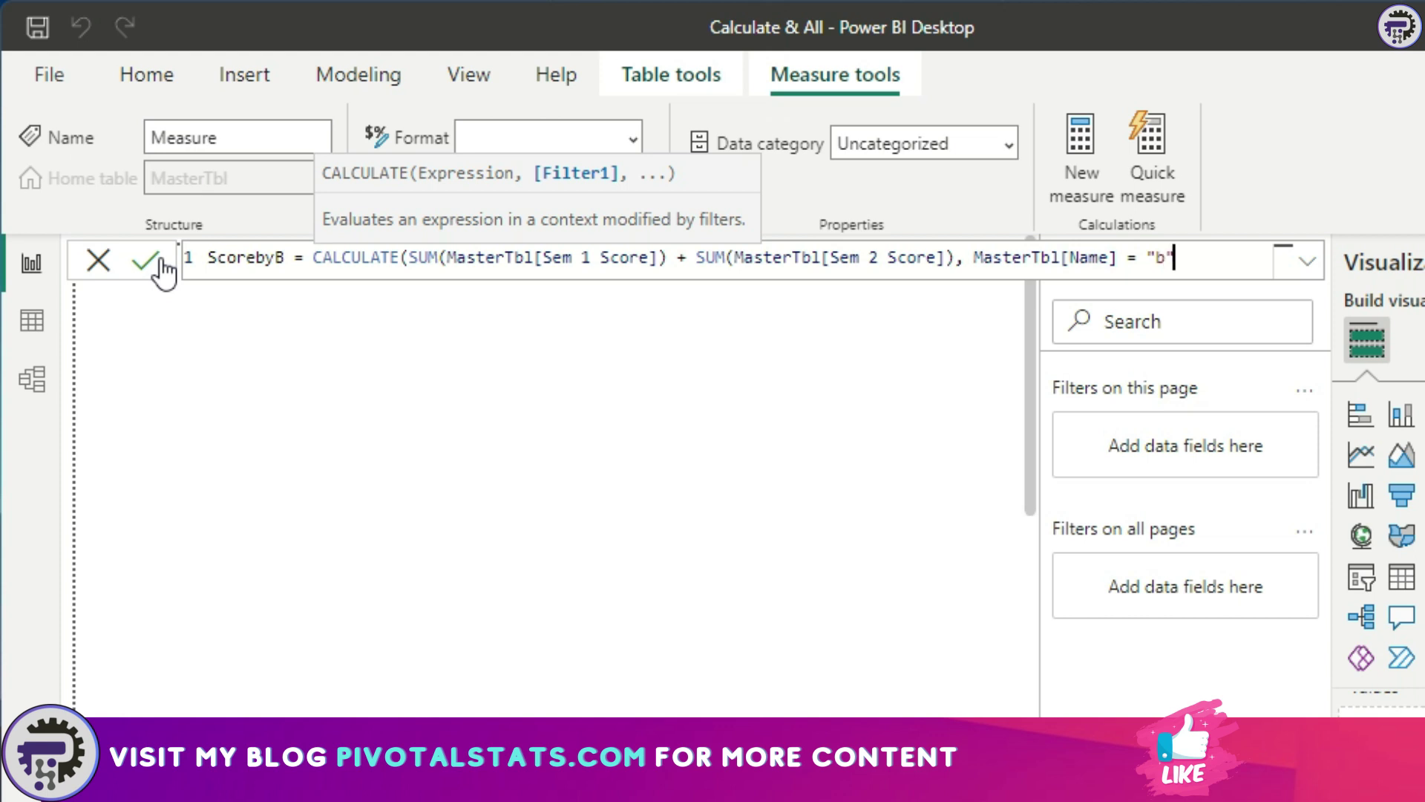
{"action": "key", "text": "Return"}
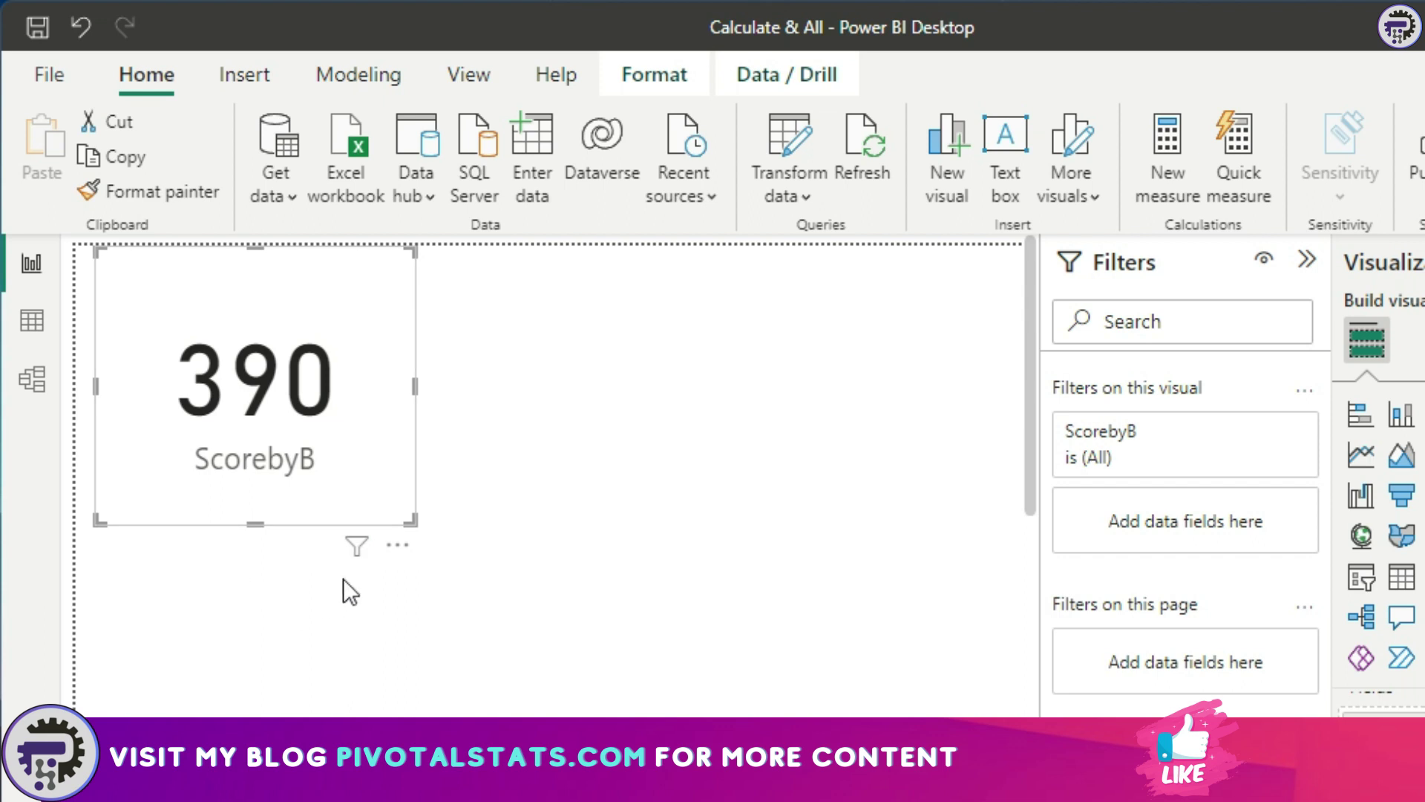
Step: Open ScorebyB's formula and try adding a comma after the Name = "b" condition, then remove it
{"action": "left_click", "coordinate": [30, 320]}
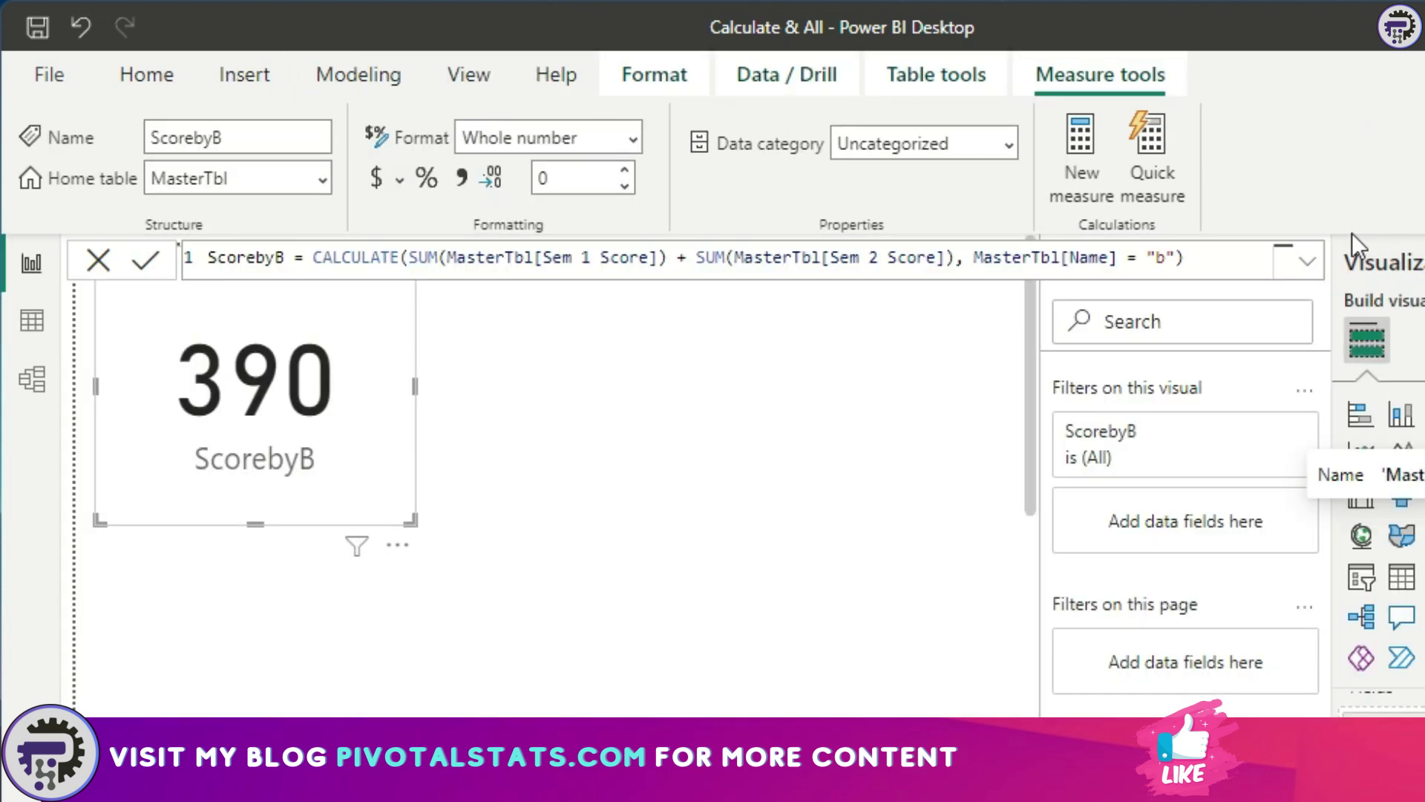
{"action": "left_click", "coordinate": [1185, 258]}
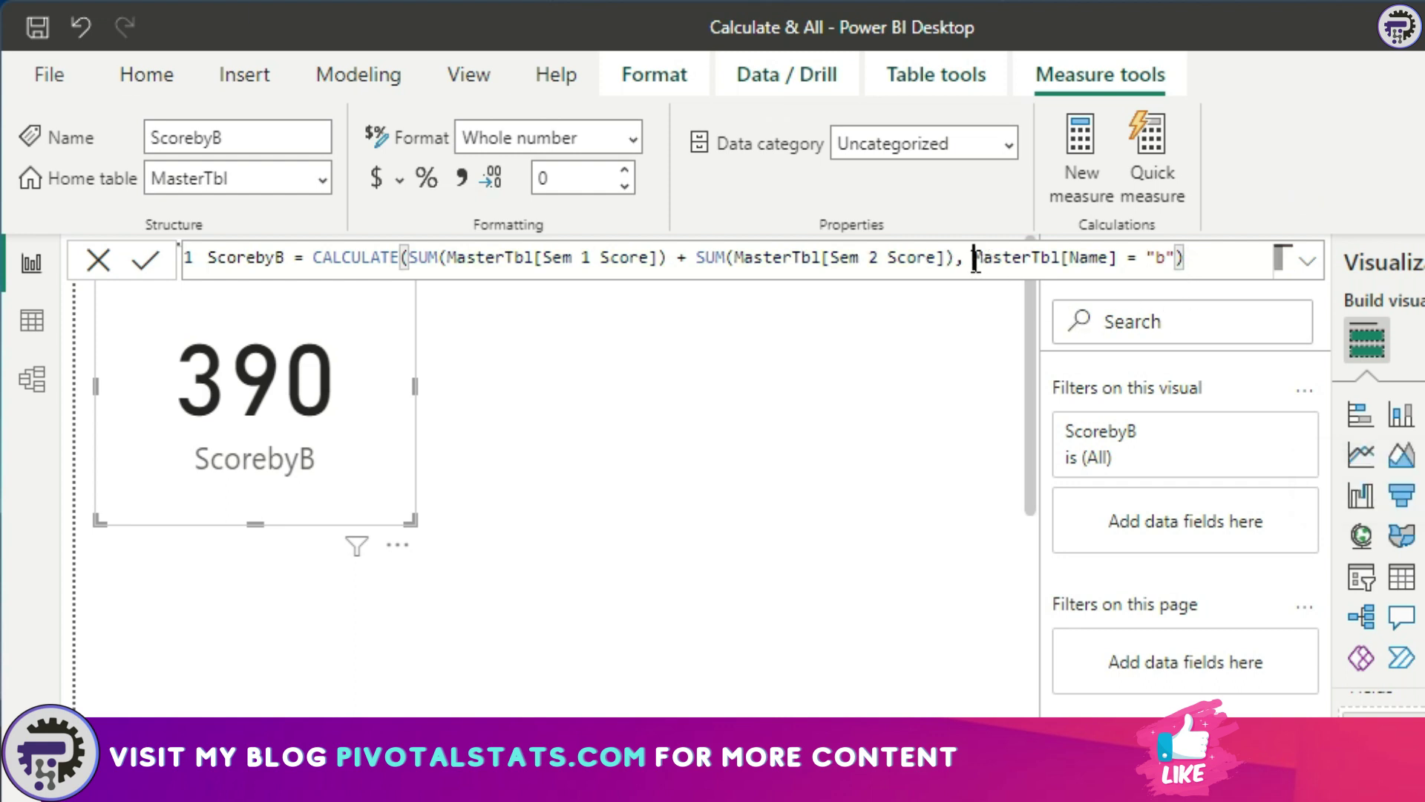
{"action": "left_click_drag", "start_coordinate": [972, 258], "coordinate": [1185, 257]}
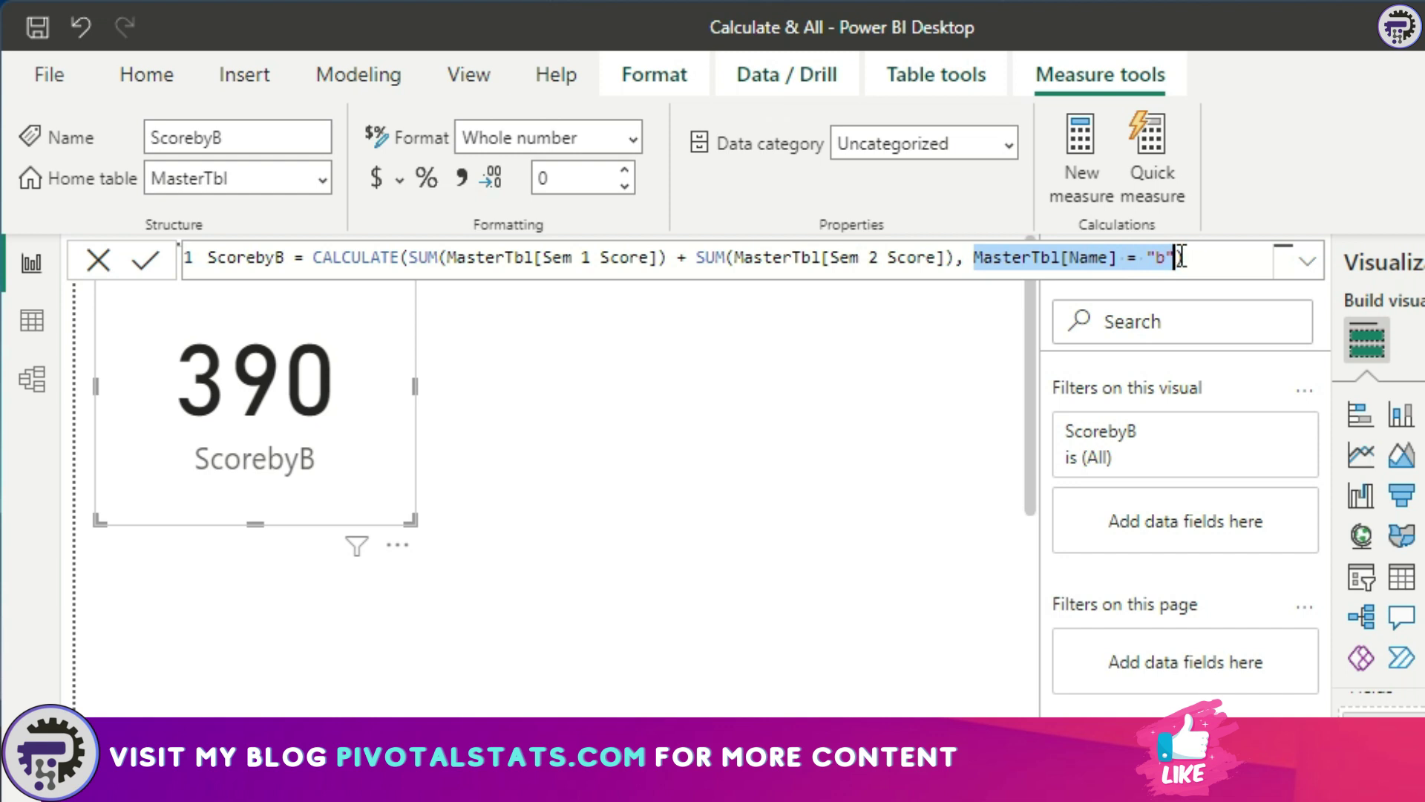
{"action": "left_click", "coordinate": [1177, 257]}
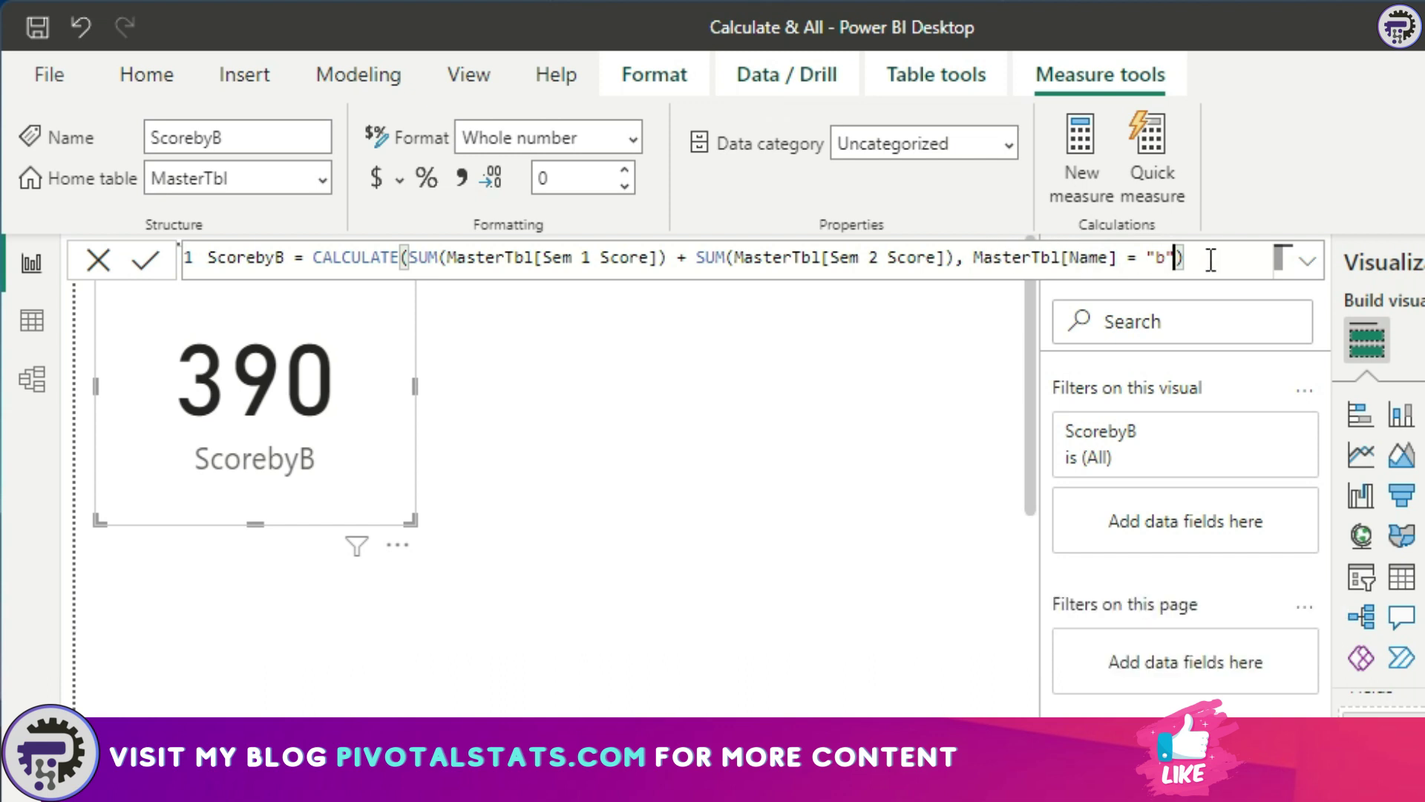
{"action": "type", "text": ","}
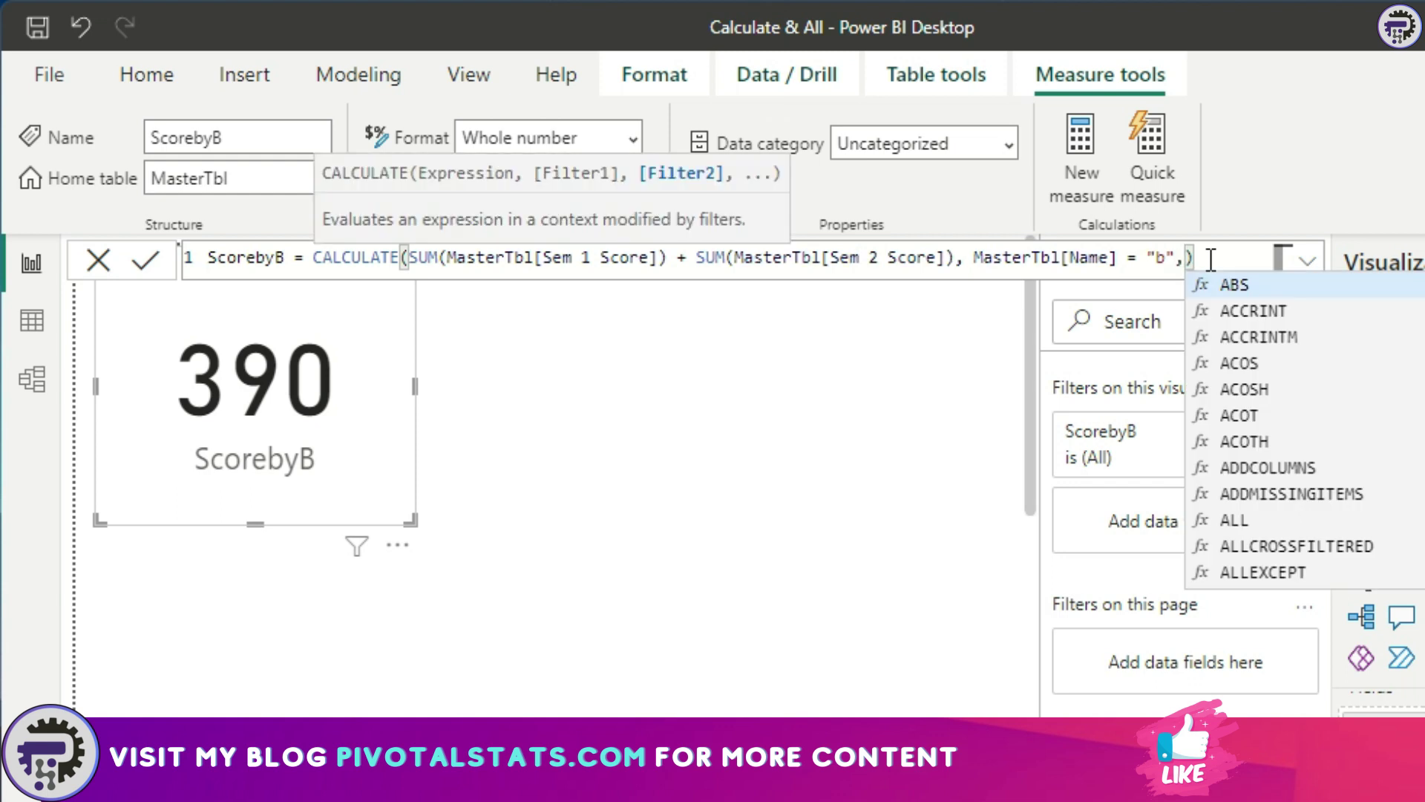
{"action": "key", "text": "Escape"}
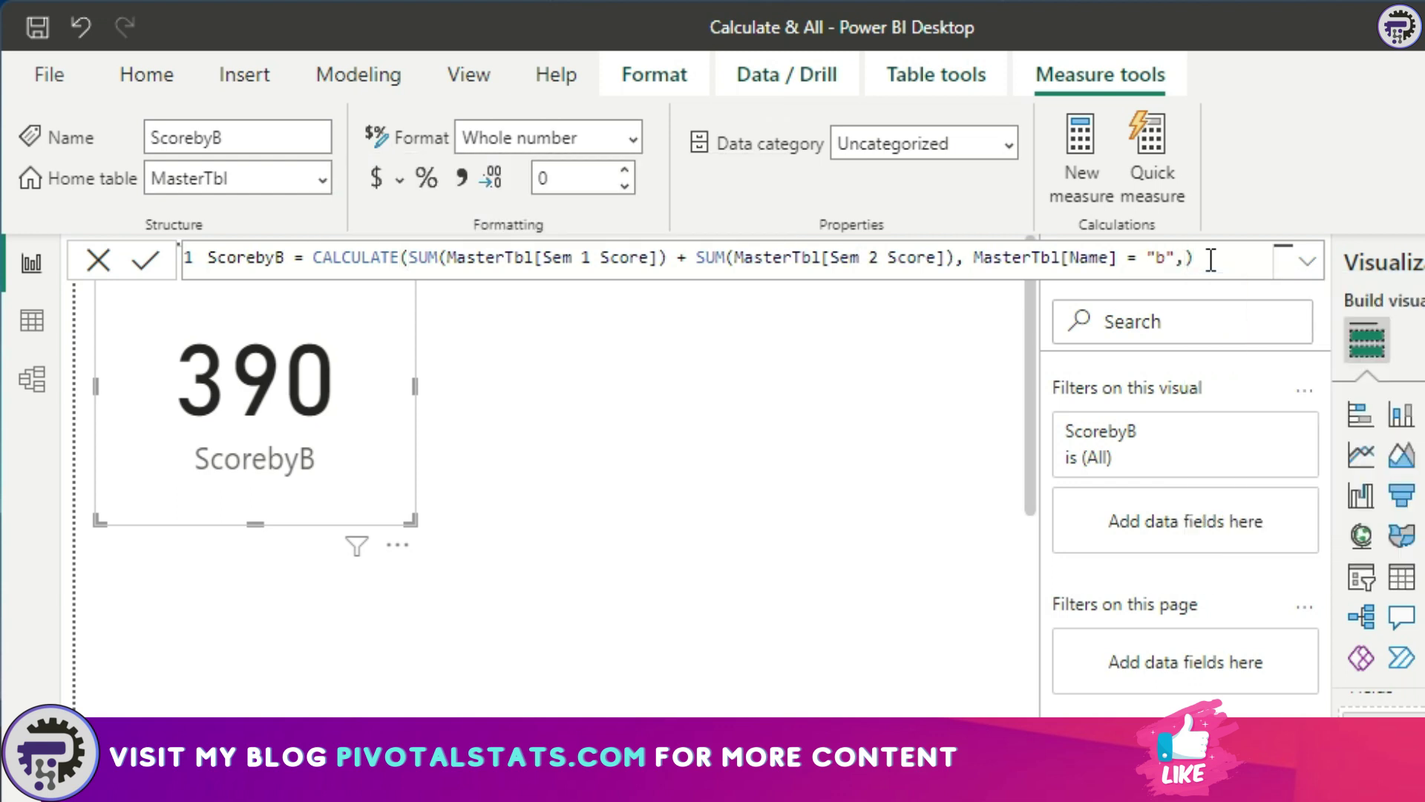
{"action": "left_click", "coordinate": [1181, 258]}
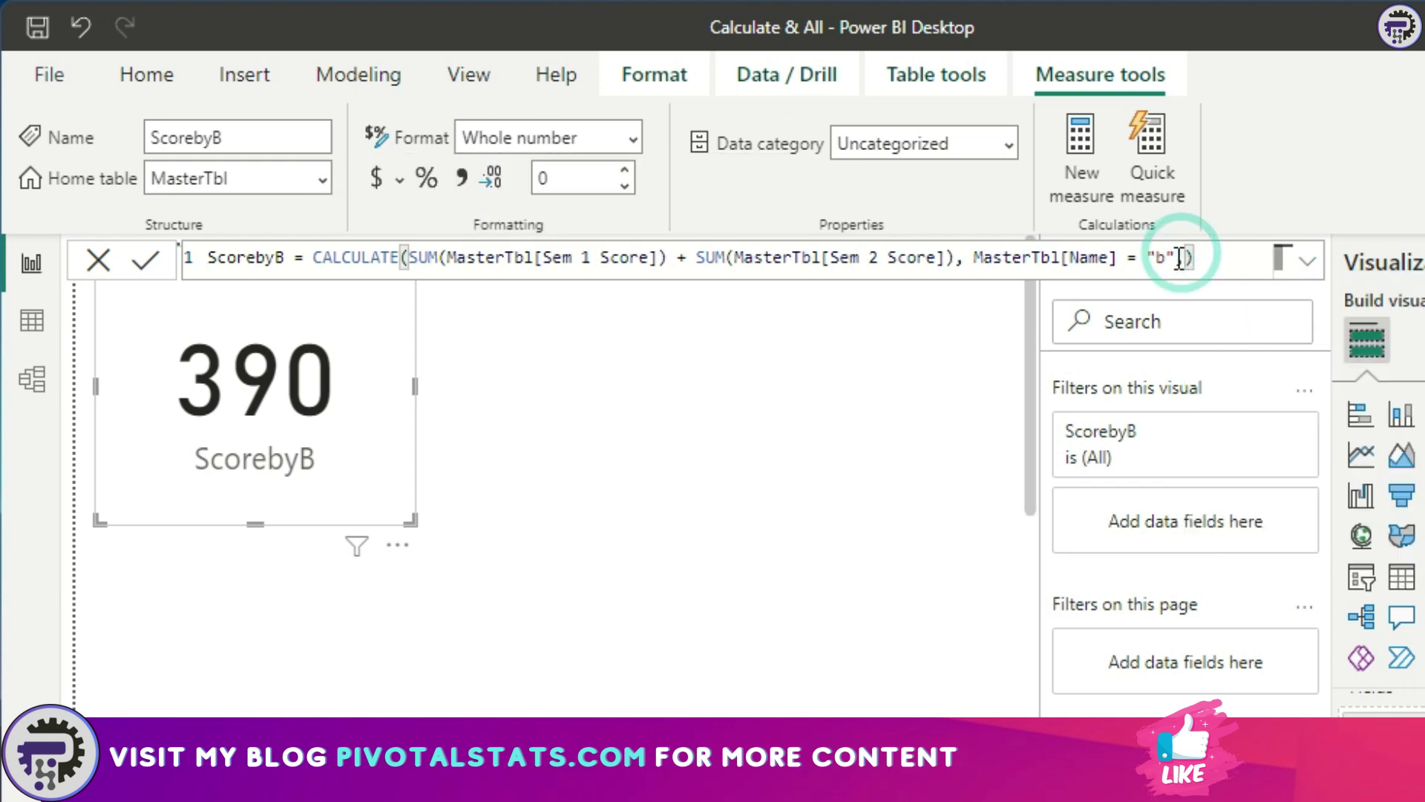
{"action": "key", "text": "BackSpace"}
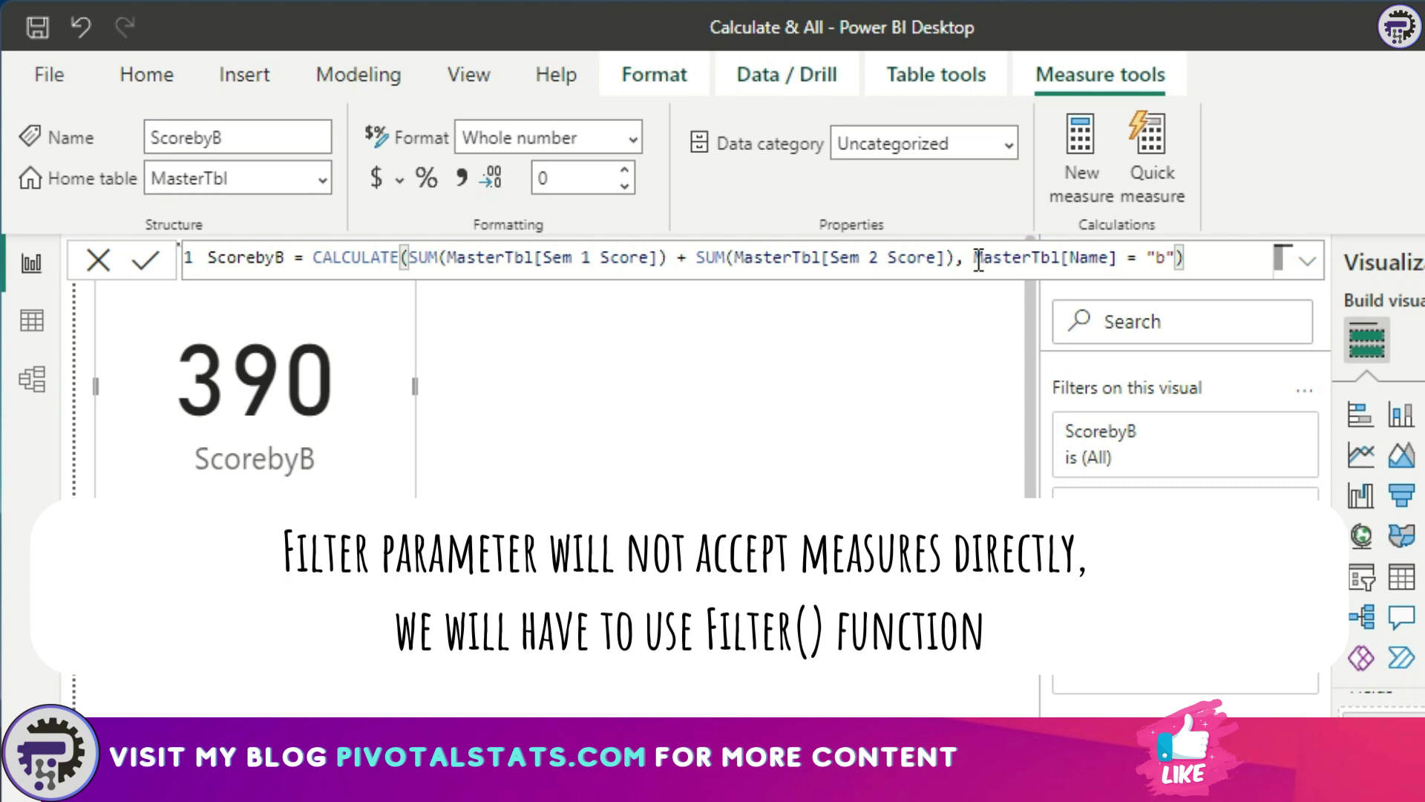
Step: Try replacing the Name = "b" condition with FILTER, then undo the change
{"action": "left_click_drag", "start_coordinate": [975, 260], "coordinate": [1179, 260]}
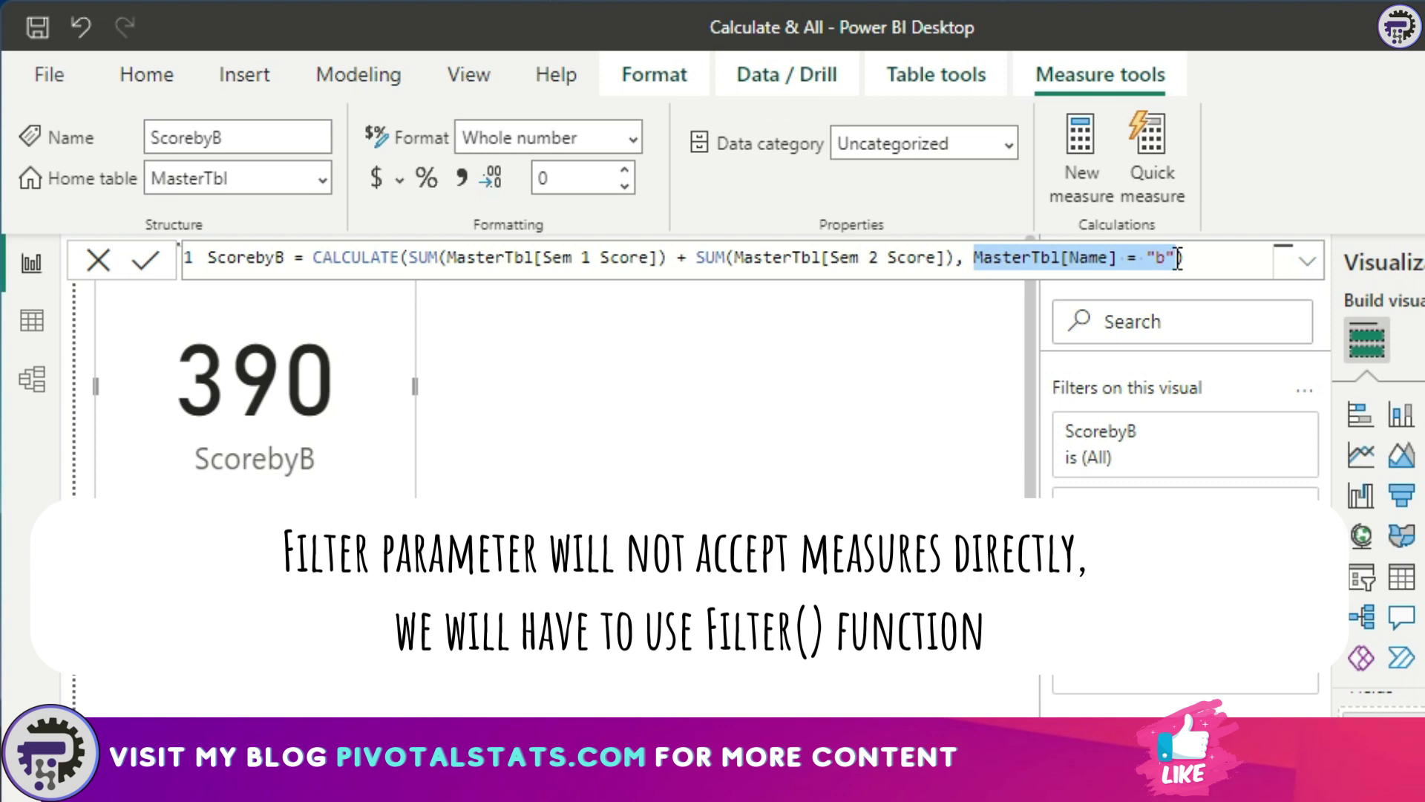
{"action": "type", "text": "FILT"}
{"action": "key", "text": "Tab"}
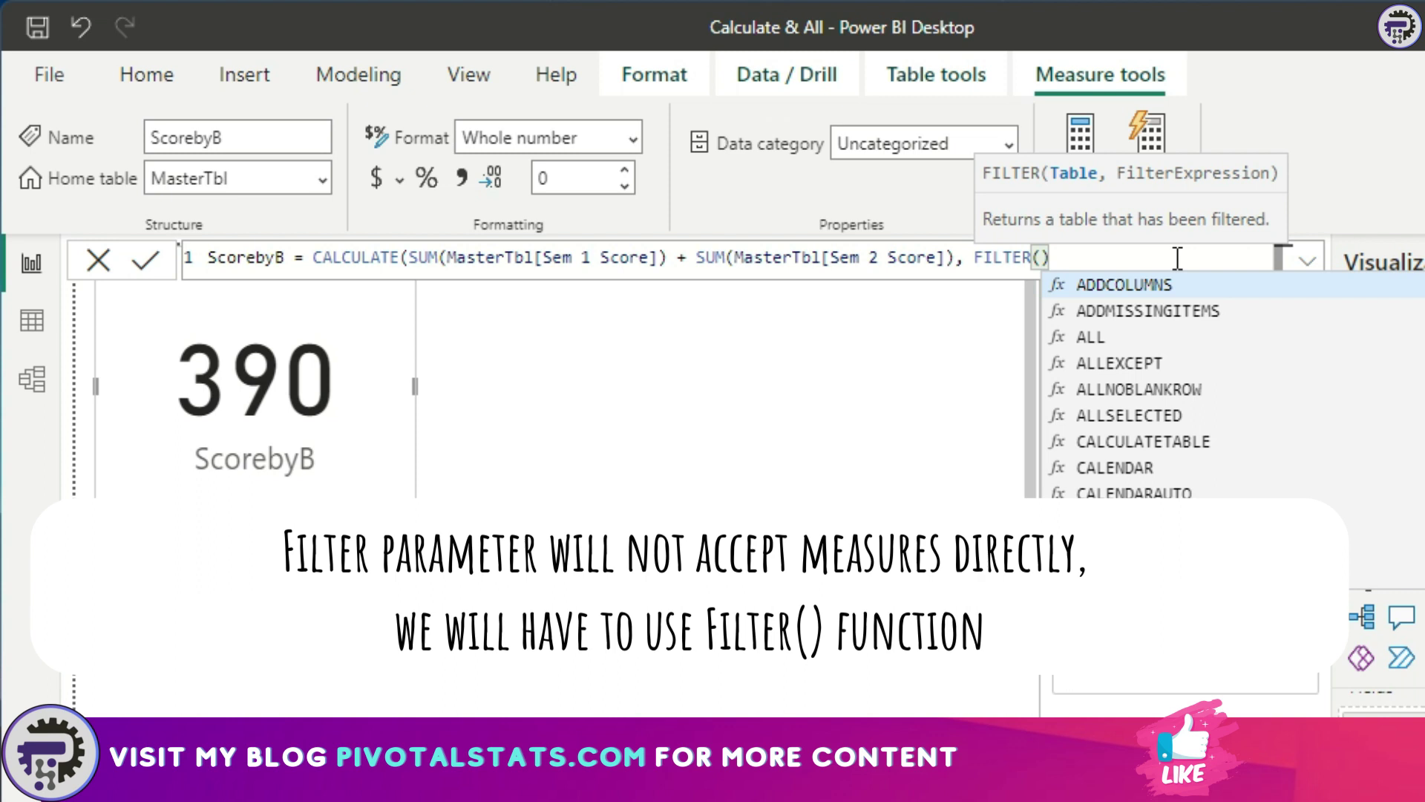
{"action": "key", "text": "ctrl+z"}
{"action": "key", "text": "ctrl+z"}
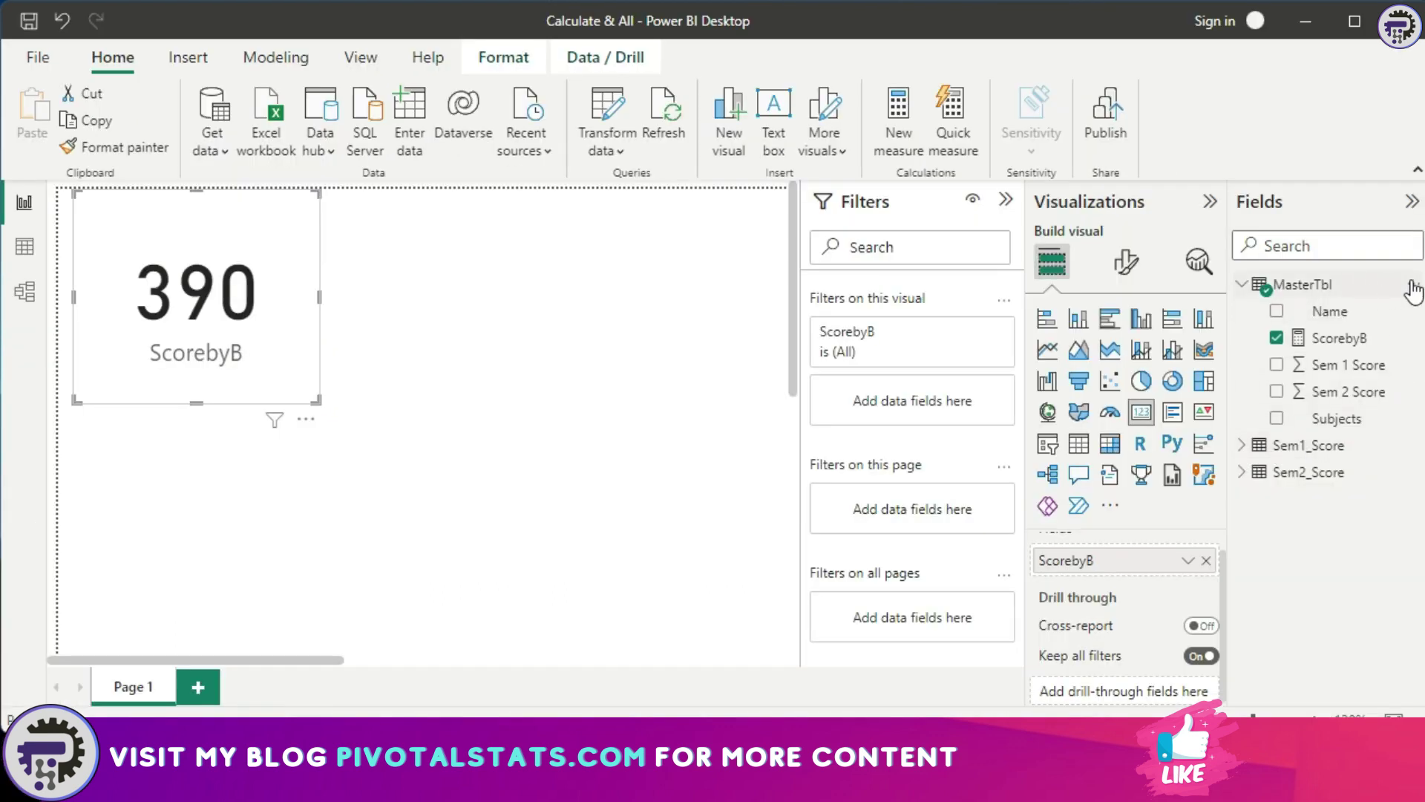
Step: Add a new measure named Measure to MasterTbl and begin typing CALCUL in its formula
{"action": "left_click", "coordinate": [1413, 285]}
{"action": "left_click", "coordinate": [1327, 301]}
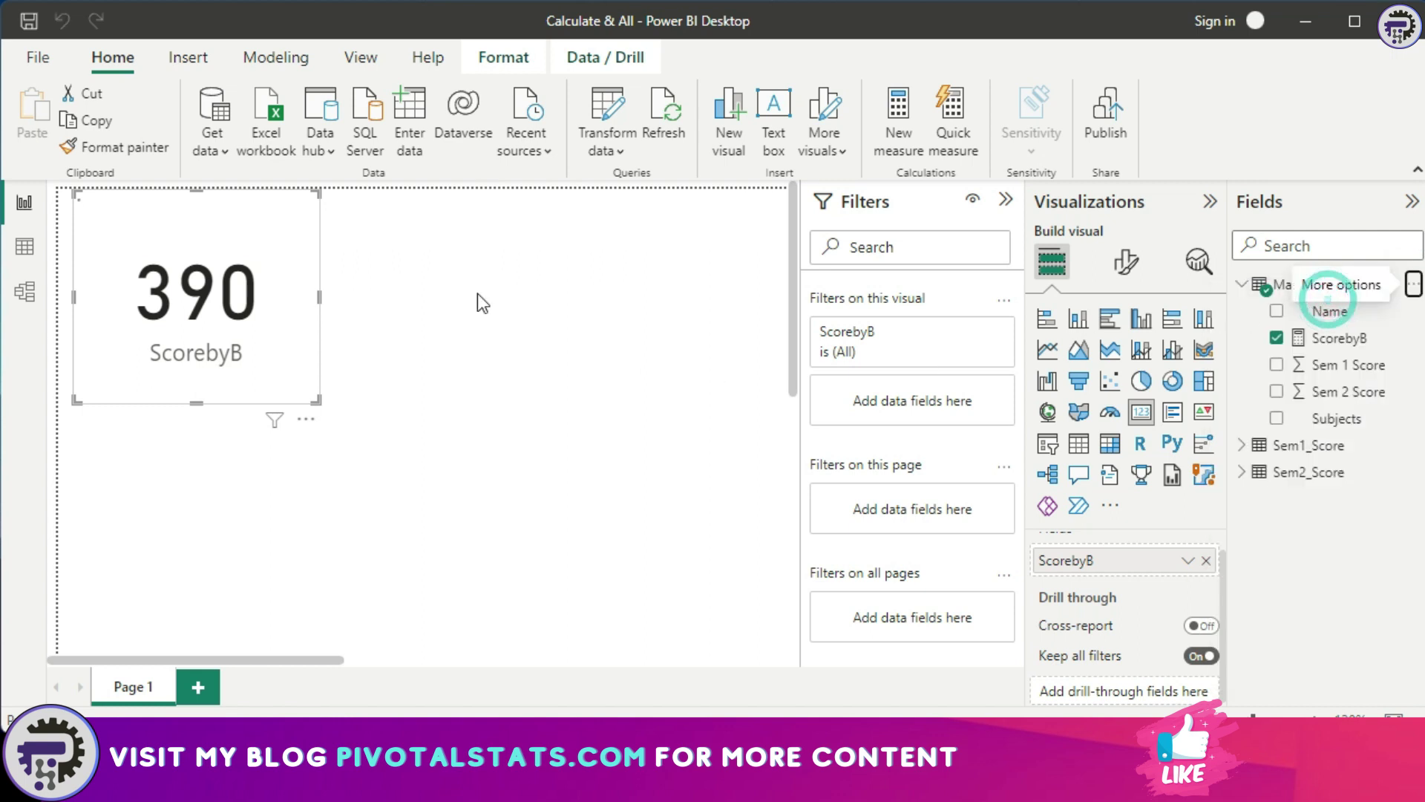
{"action": "left_click", "coordinate": [291, 205]}
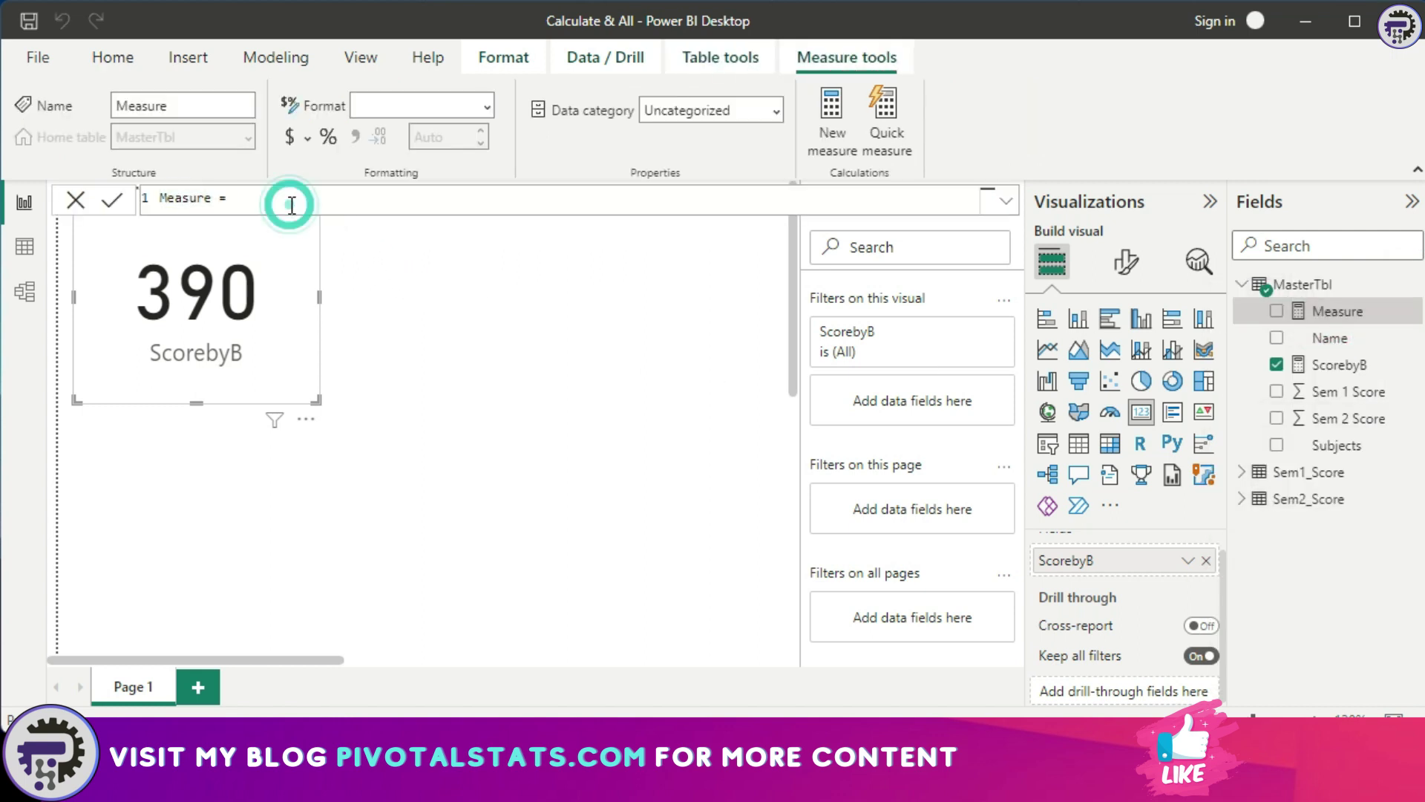
{"action": "type", "text": "CALCULATE(SUM(MasterTbl[Sem 1 Score]) + SUM(MasterTbl[Sem 2 Score]), MasterTbl[Name"}
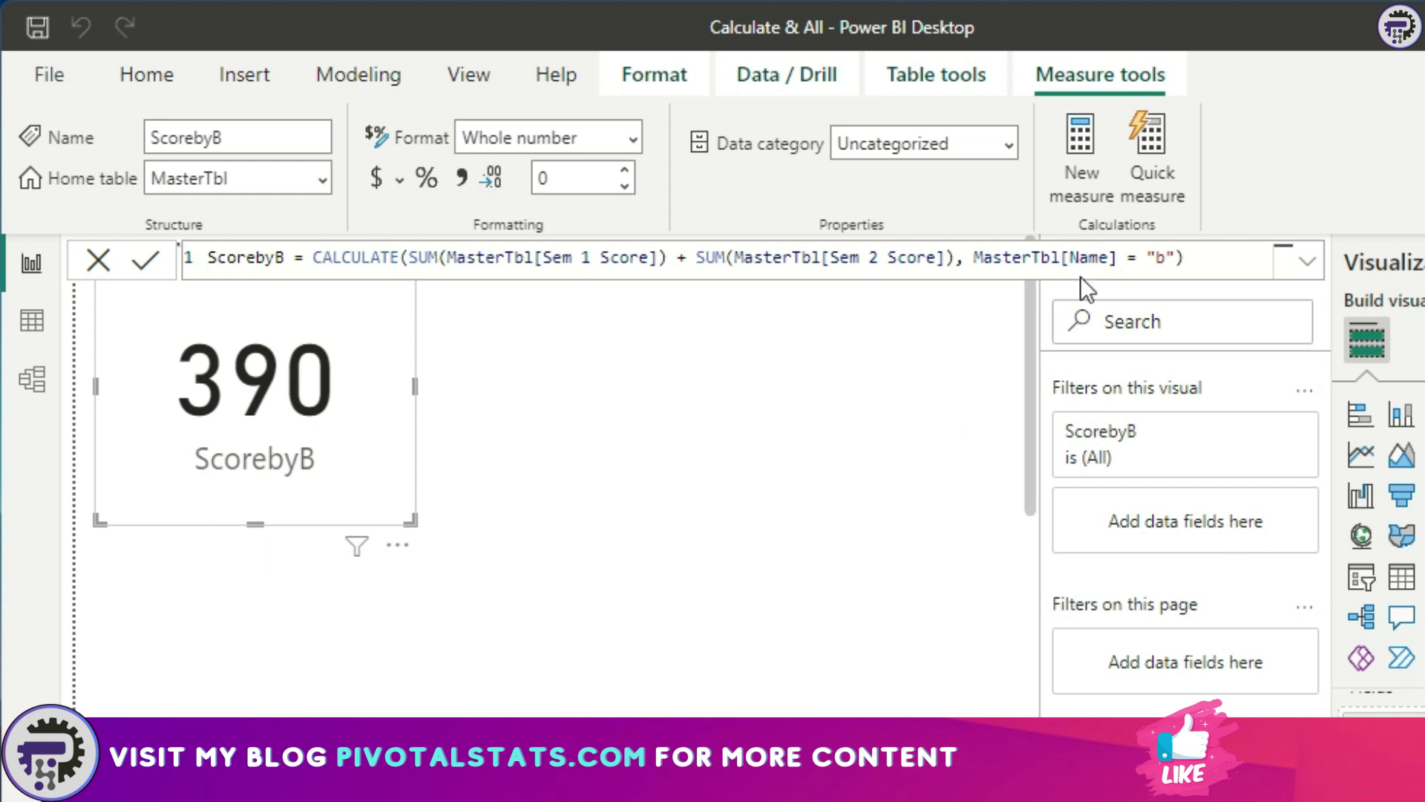
Step: Add [Measure] as an extra argument after the Name = "b" condition in ScorebyB
{"action": "left_click", "coordinate": [1174, 258]}
{"action": "type", "text": ","}
{"action": "type", "text": " meas"}
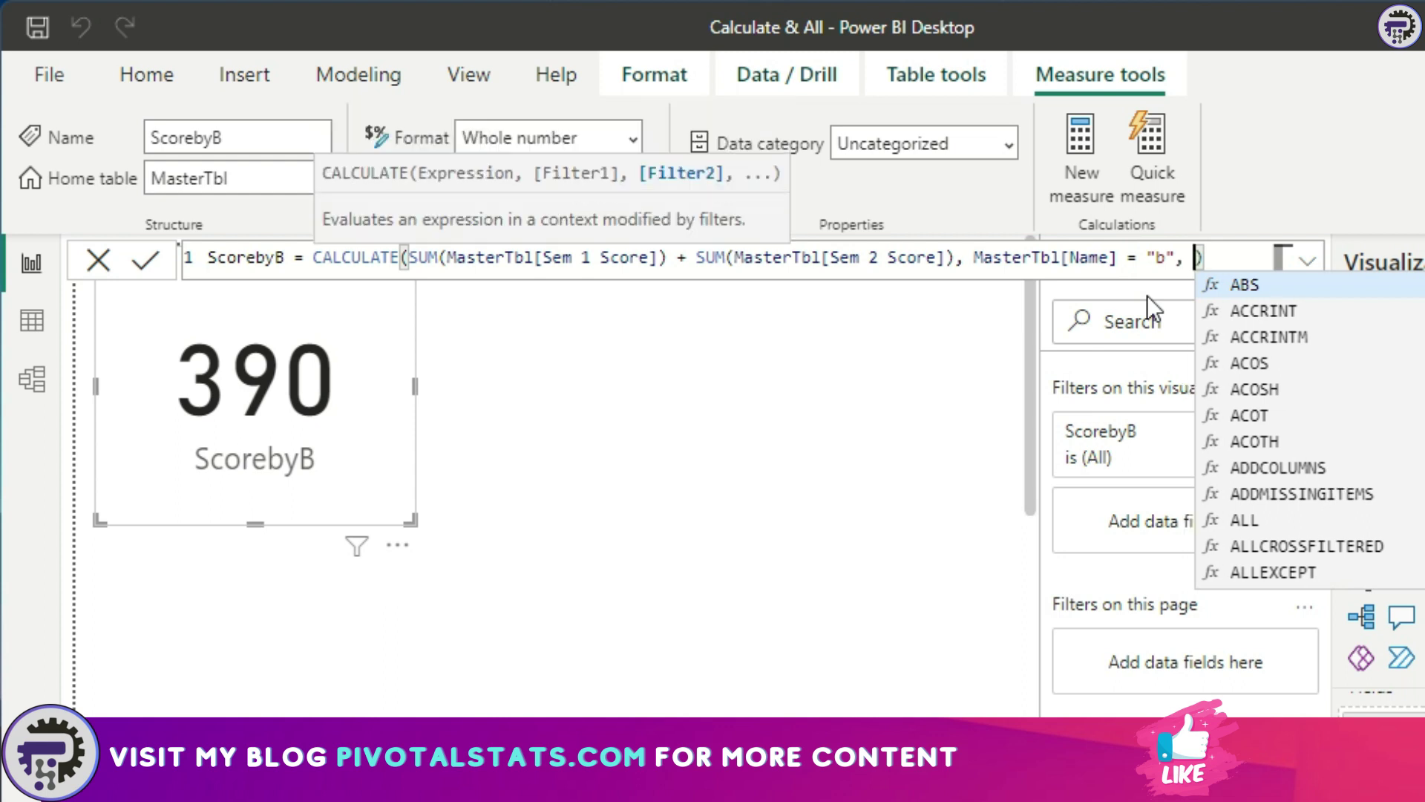
{"action": "key", "text": "Tab"}
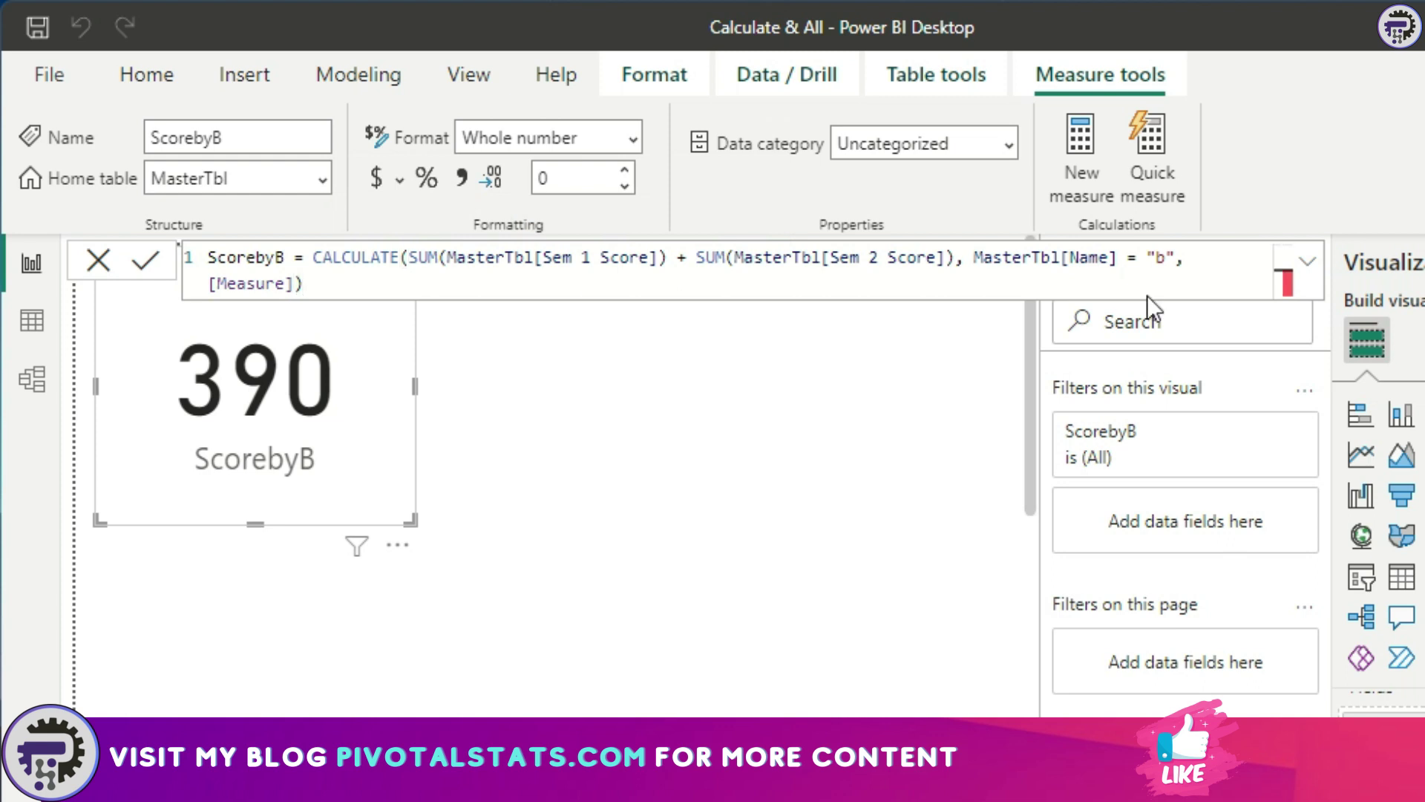
{"action": "key", "text": "Return"}
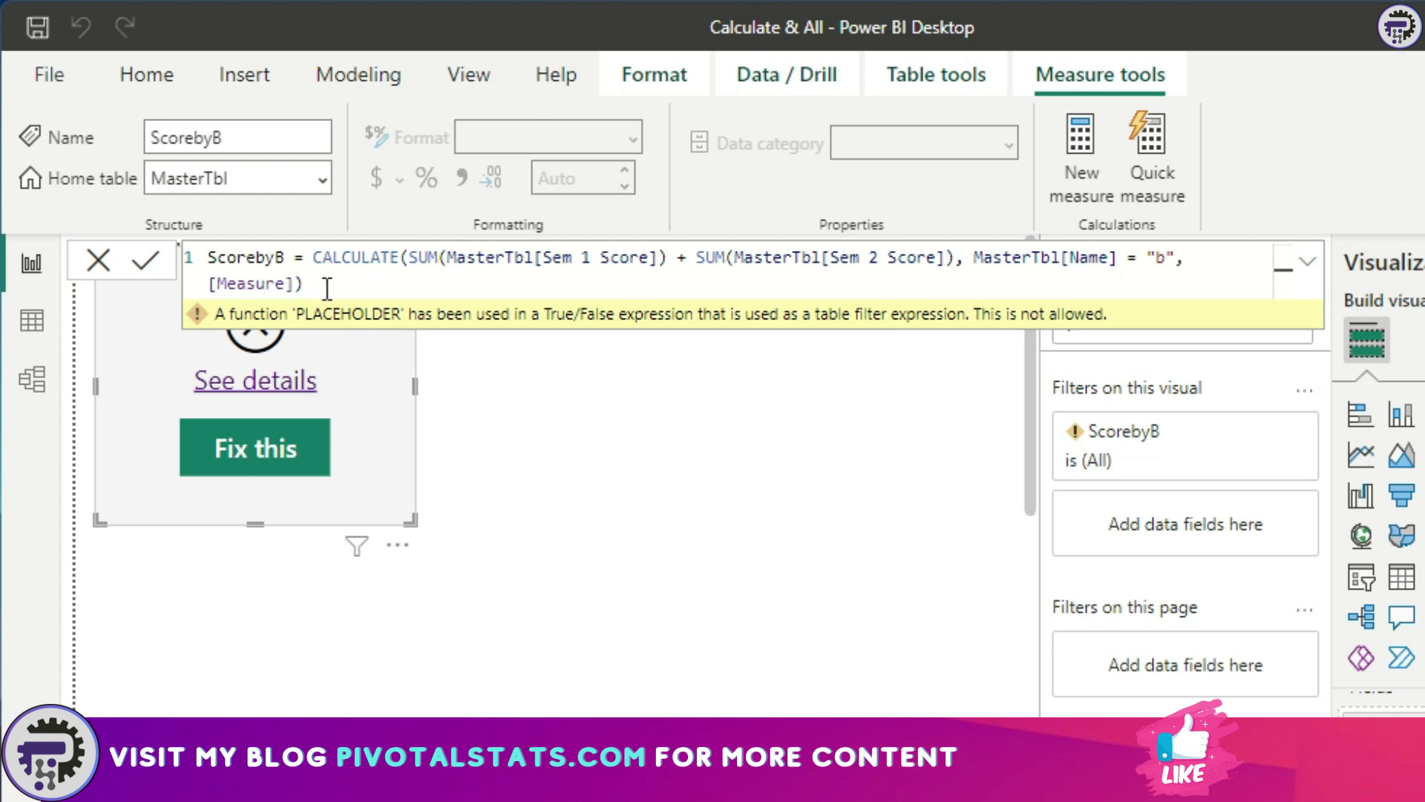
Step: Wrap the conditions in FILTER(MasterTbl, Name = "b" && Subjects = [Measure]), making the card show 122
{"action": "left_click", "coordinate": [973, 259]}
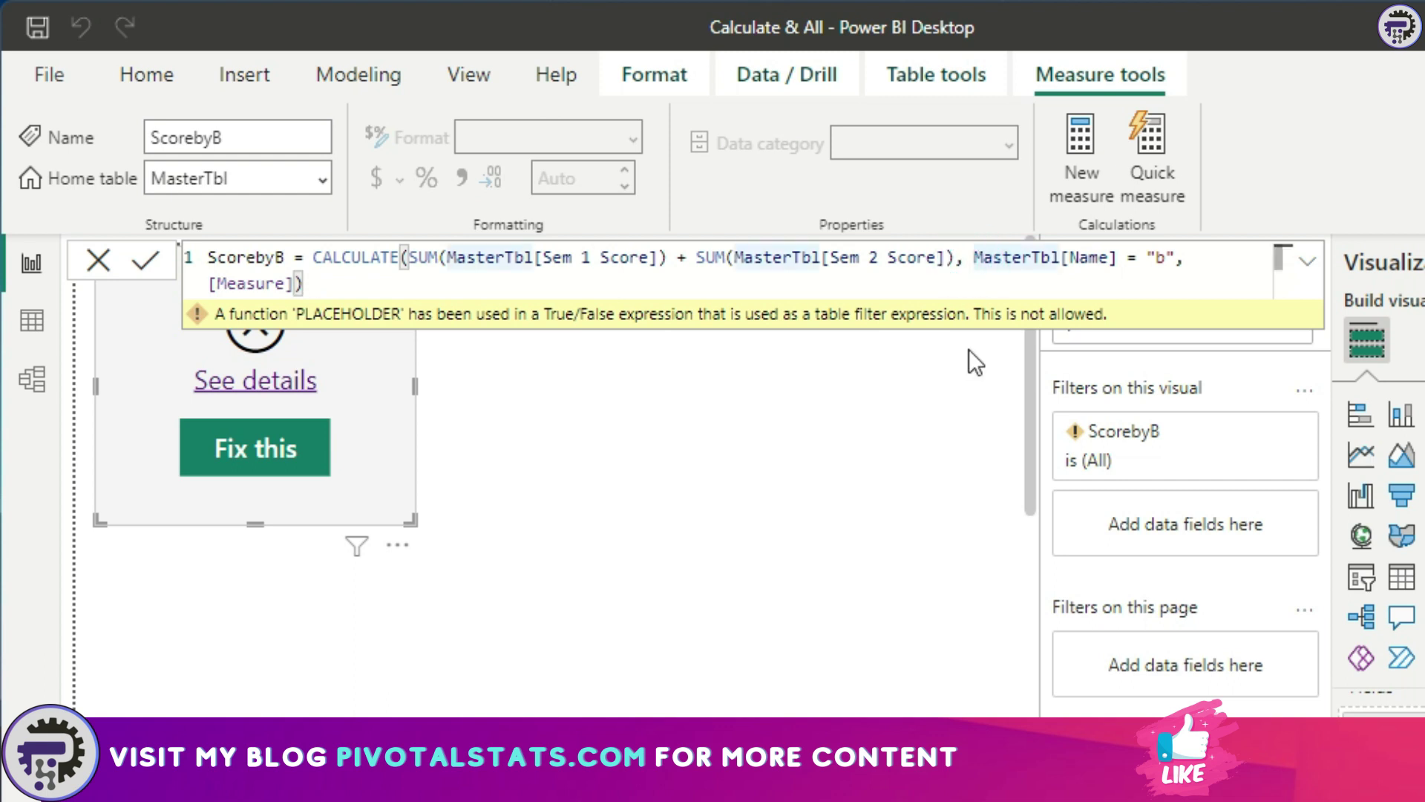
{"action": "type", "text": "filt"}
{"action": "key", "text": "Tab"}
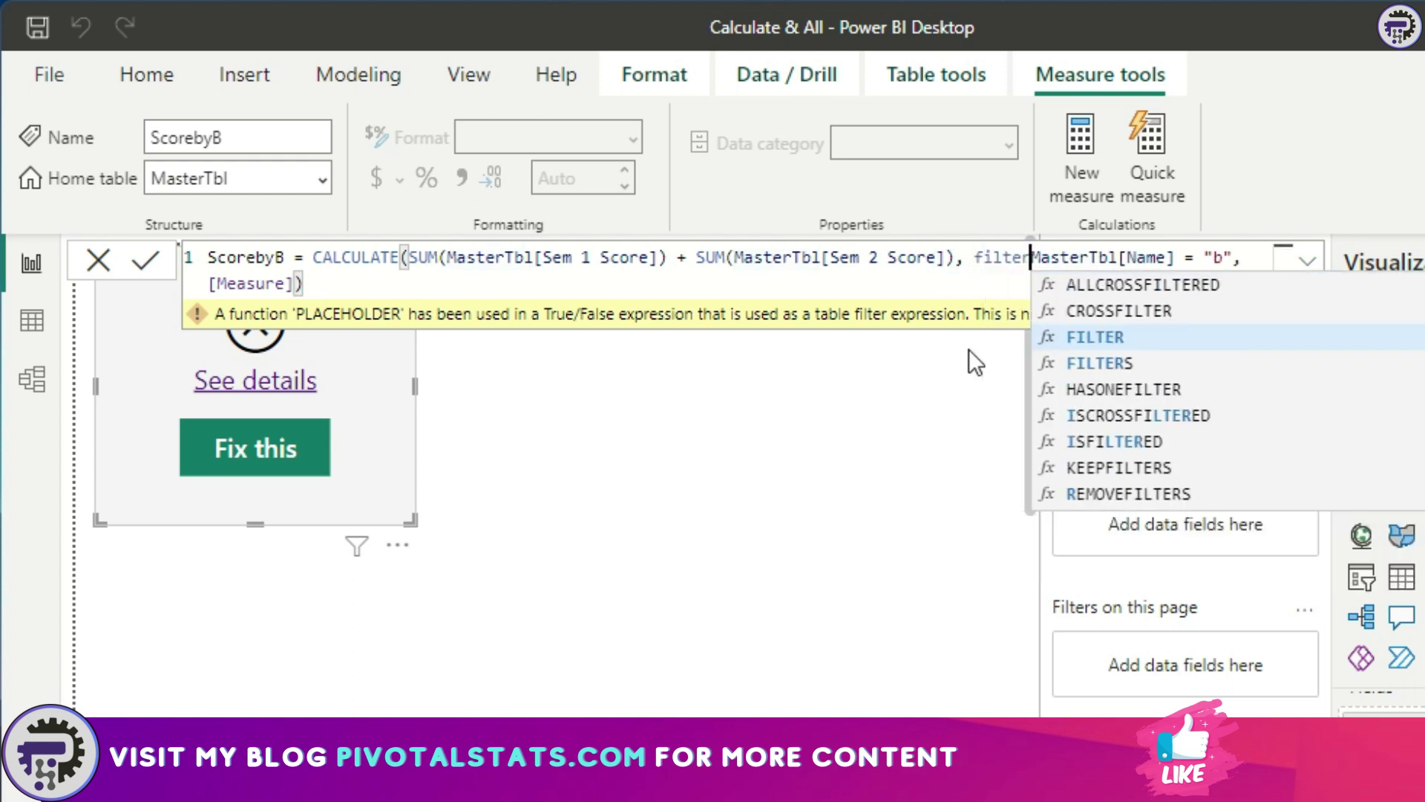
{"action": "type", "text": "("}
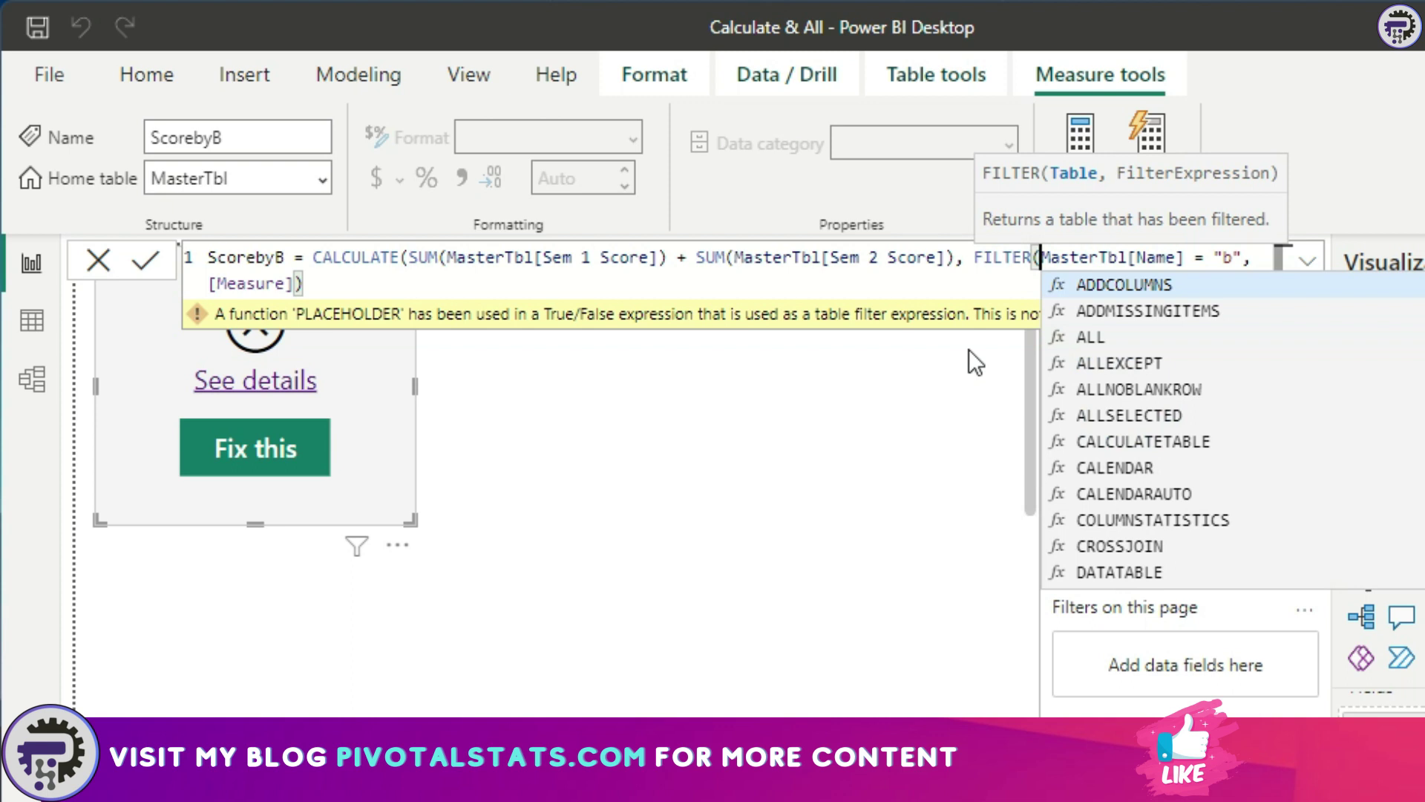
{"action": "type", "text": "mas"}
{"action": "key", "text": "Tab"}
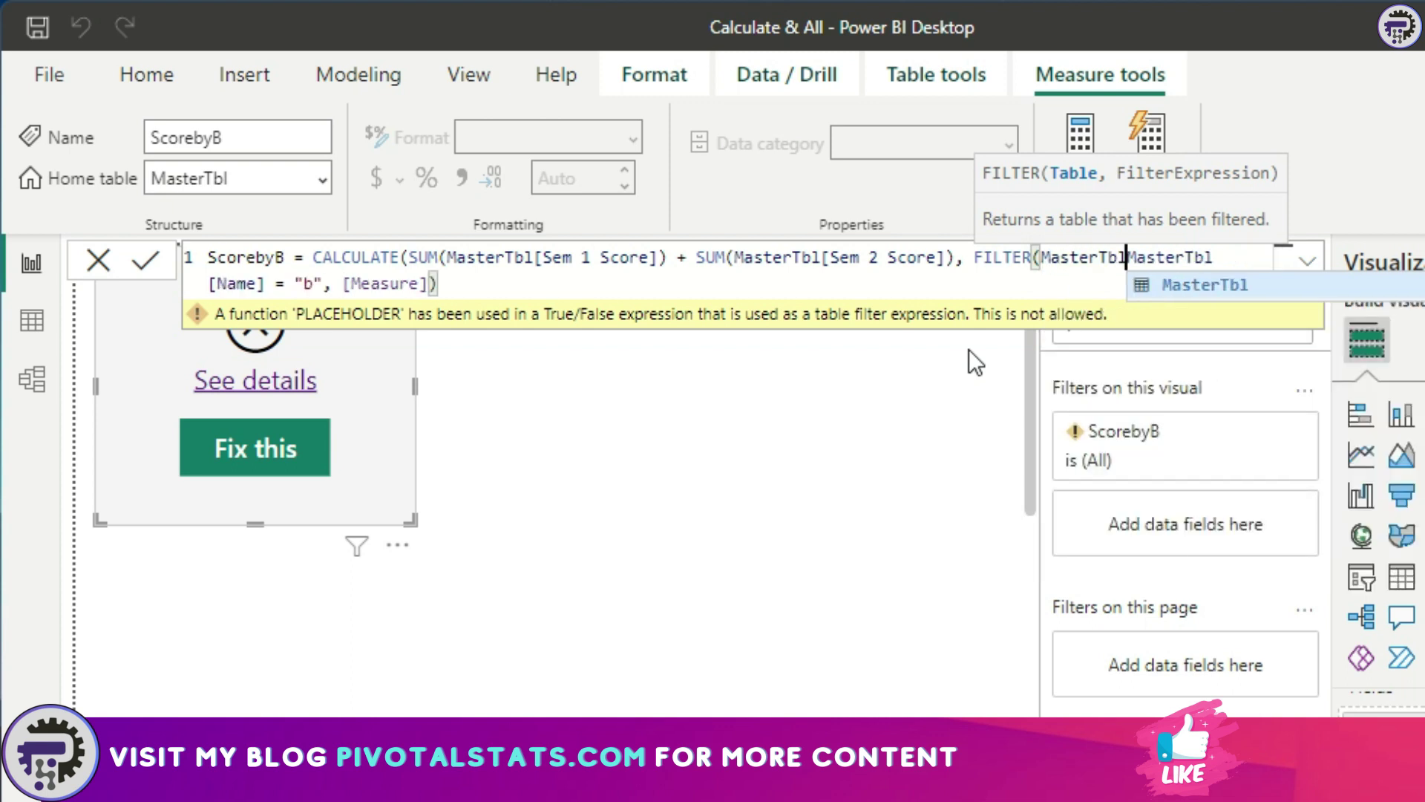
{"action": "type", "text": ","}
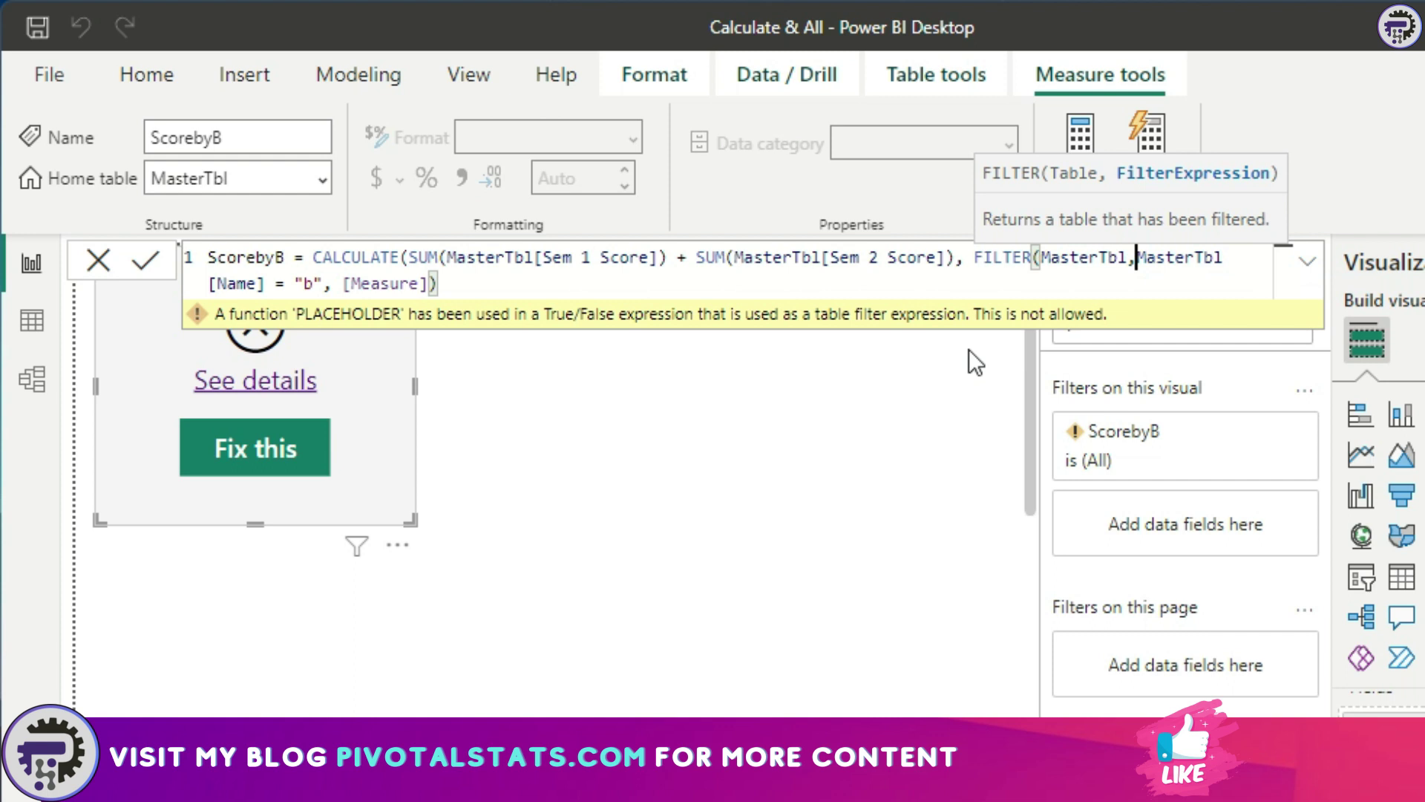
{"action": "key", "text": "Right"}
{"action": "key", "text": "Right"}
{"action": "key", "text": "Right"}
{"action": "key", "text": "Right"}
{"action": "key", "text": "Right"}
{"action": "key", "text": "Right"}
{"action": "key", "text": "Right"}
{"action": "key", "text": "Right"}
{"action": "key", "text": "Right"}
{"action": "key", "text": "Right"}
{"action": "key", "text": "Right"}
{"action": "key", "text": "Right"}
{"action": "key", "text": "Right"}
{"action": "key", "text": "Right"}
{"action": "key", "text": "Right"}
{"action": "key", "text": "Right"}
{"action": "key", "text": "Right"}
{"action": "key", "text": "Right"}
{"action": "key", "text": "Right"}
{"action": "key", "text": "Right"}
{"action": "key", "text": "Right"}
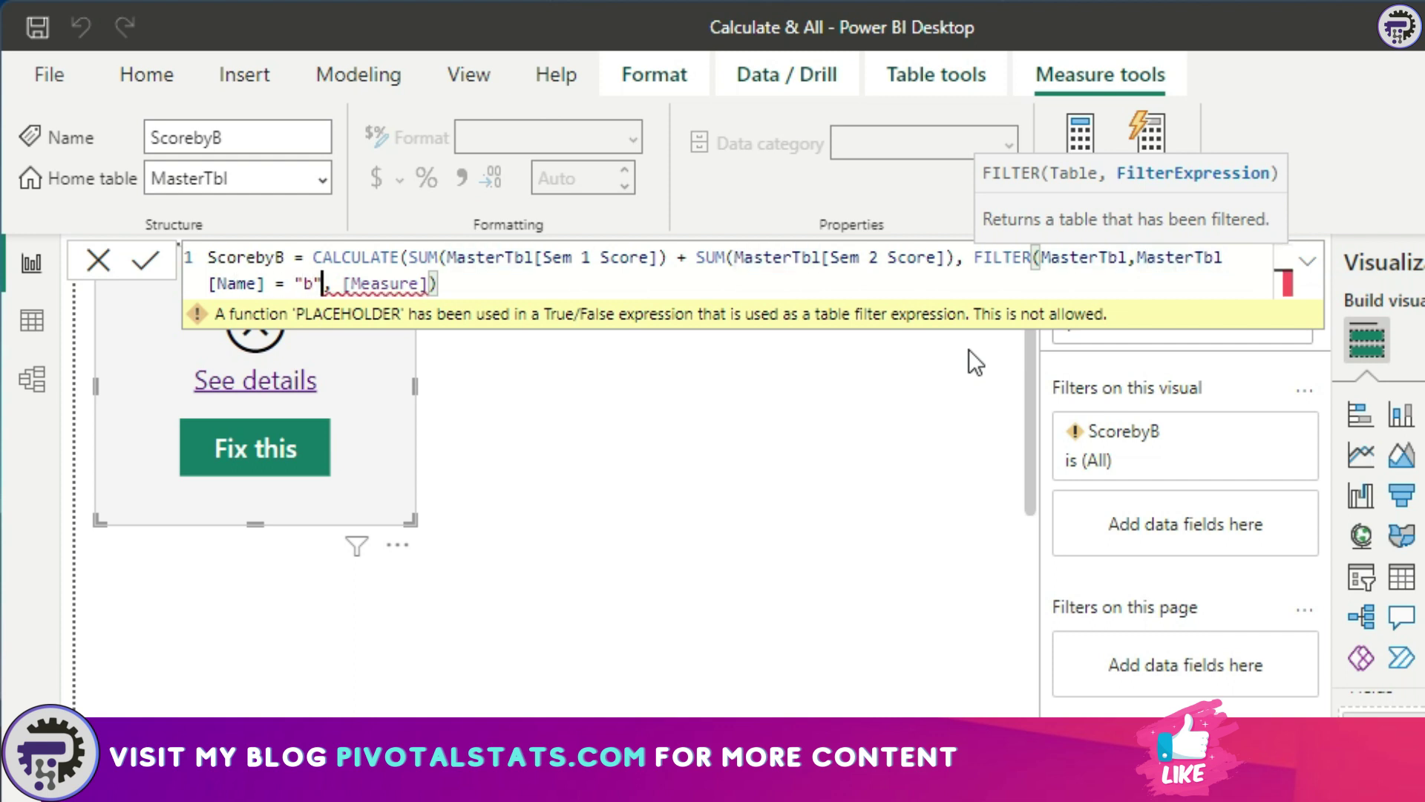
{"action": "key", "text": "Delete"}
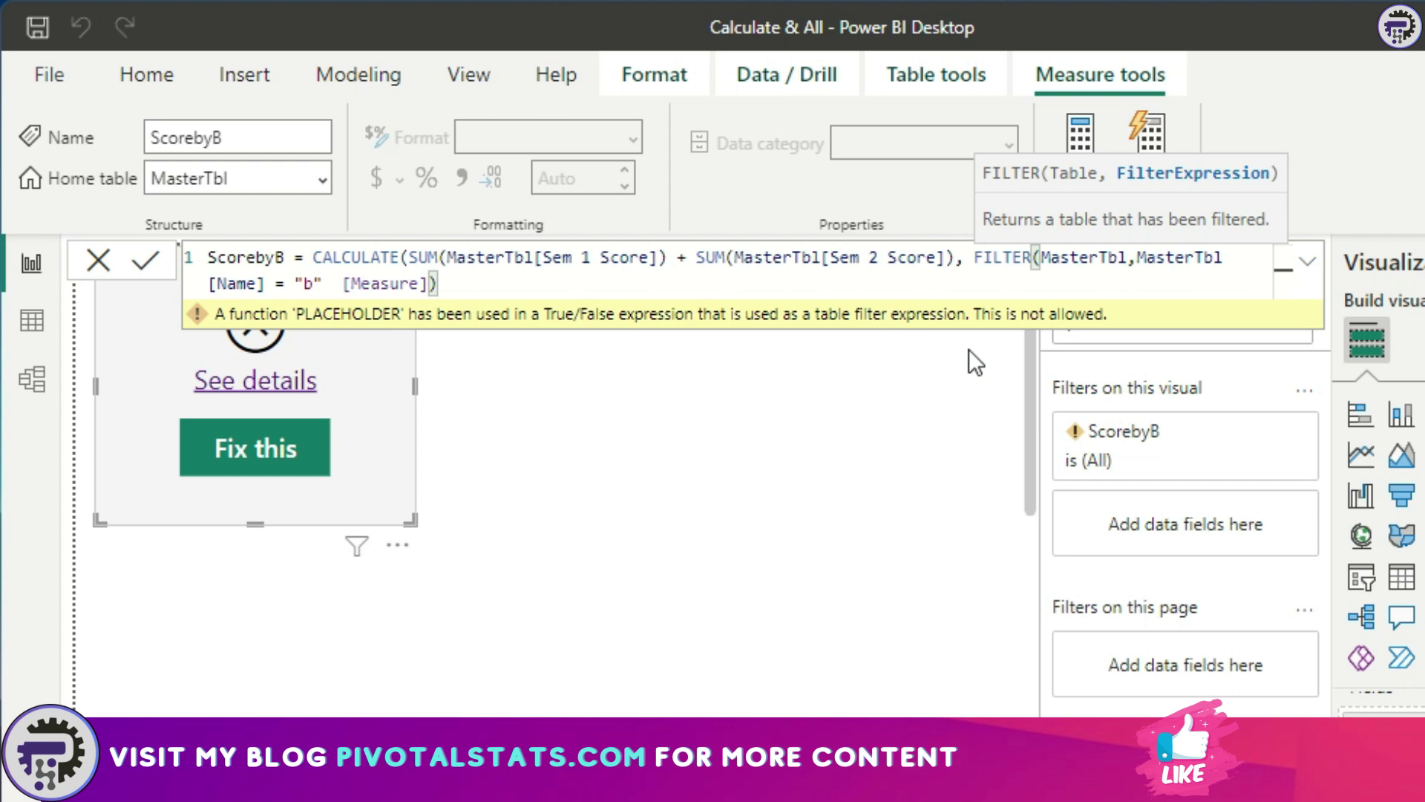
{"action": "type", "text": "&&"}
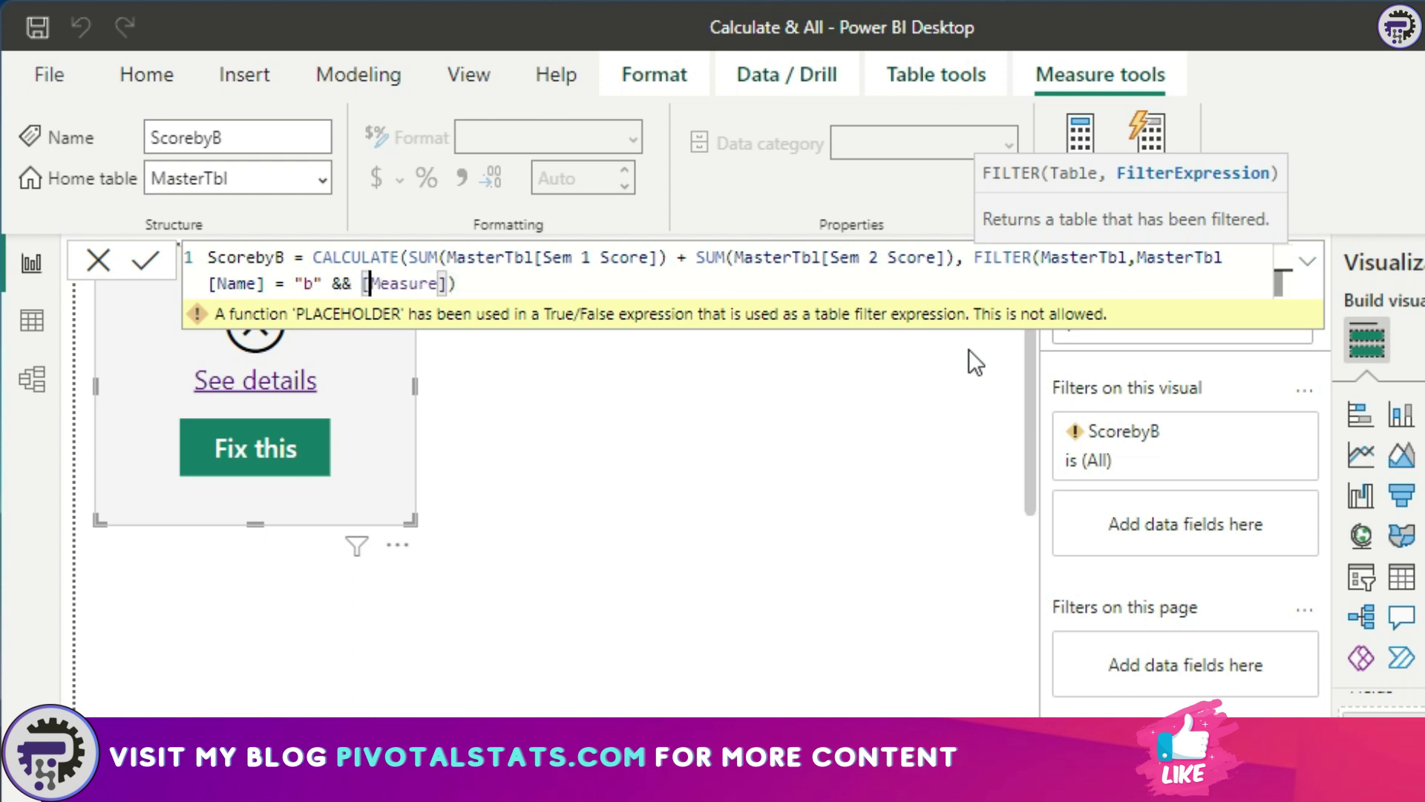
{"action": "key", "text": "Left"}
{"action": "key", "text": "Left"}
{"action": "key", "text": "Left"}
{"action": "key", "text": "Left"}
{"action": "key", "text": "Left"}
{"action": "key", "text": "Left"}
{"action": "key", "text": "Left"}
{"action": "key", "text": "Left"}
{"action": "key", "text": "Left"}
{"action": "key", "text": "Left"}
{"action": "key", "text": "Left"}
{"action": "key", "text": "Left"}
{"action": "key", "text": "Left"}
{"action": "key", "text": "Left"}
{"action": "key", "text": "Left"}
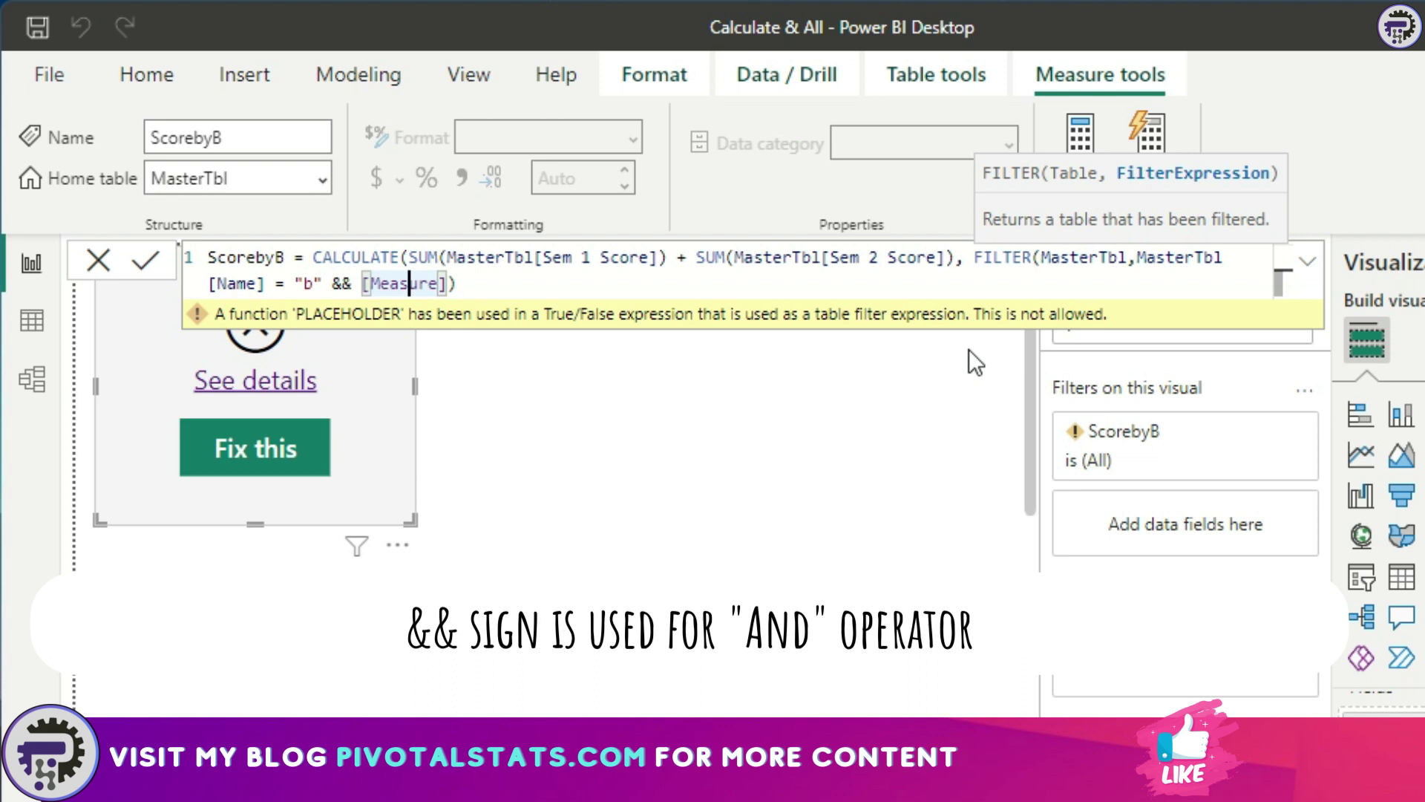
{"action": "key", "text": "Left"}
{"action": "key", "text": "Left"}
{"action": "key", "text": "Left"}
{"action": "key", "text": "Left"}
{"action": "key", "text": "Left"}
{"action": "key", "text": "Left"}
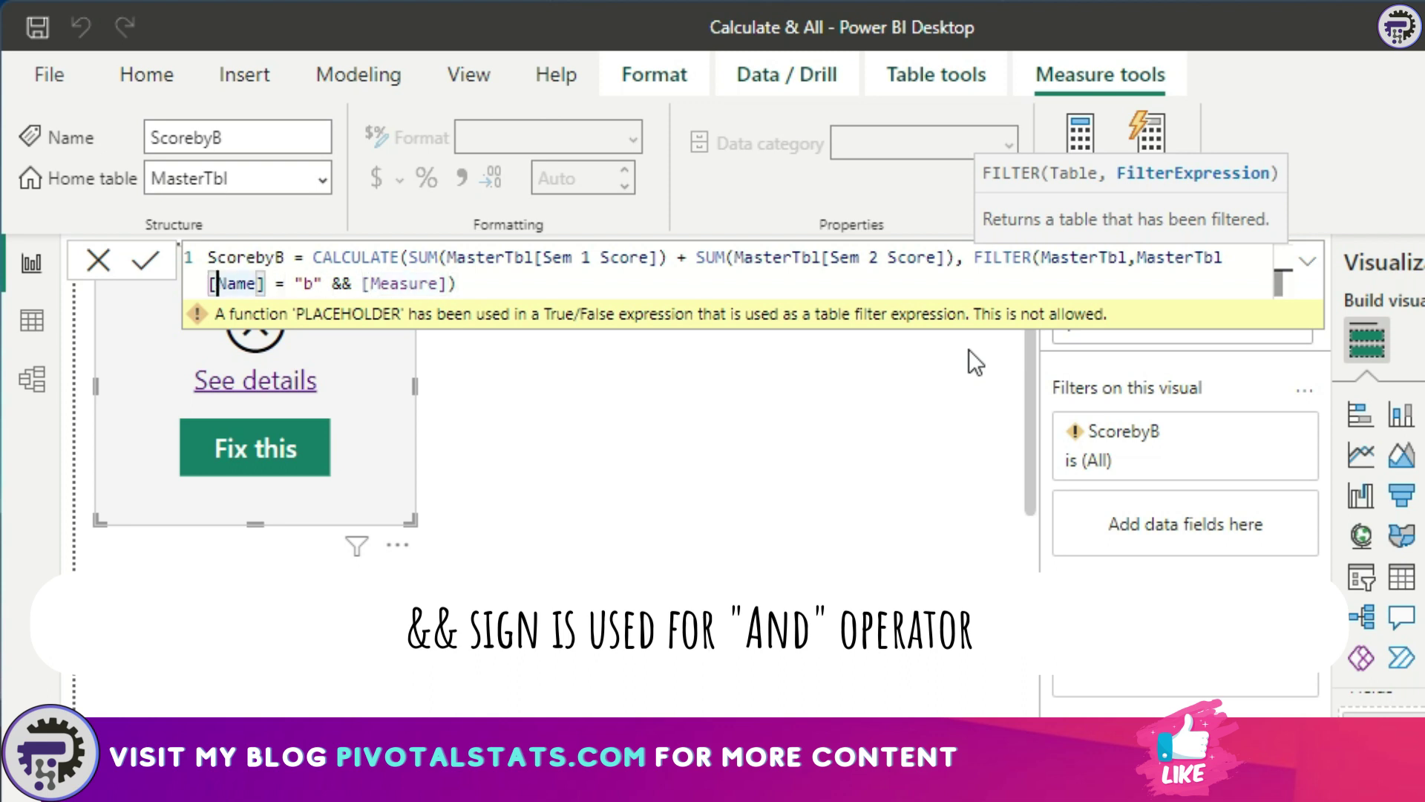
{"action": "key", "text": "Right"}
{"action": "key", "text": "Right"}
{"action": "key", "text": "Right"}
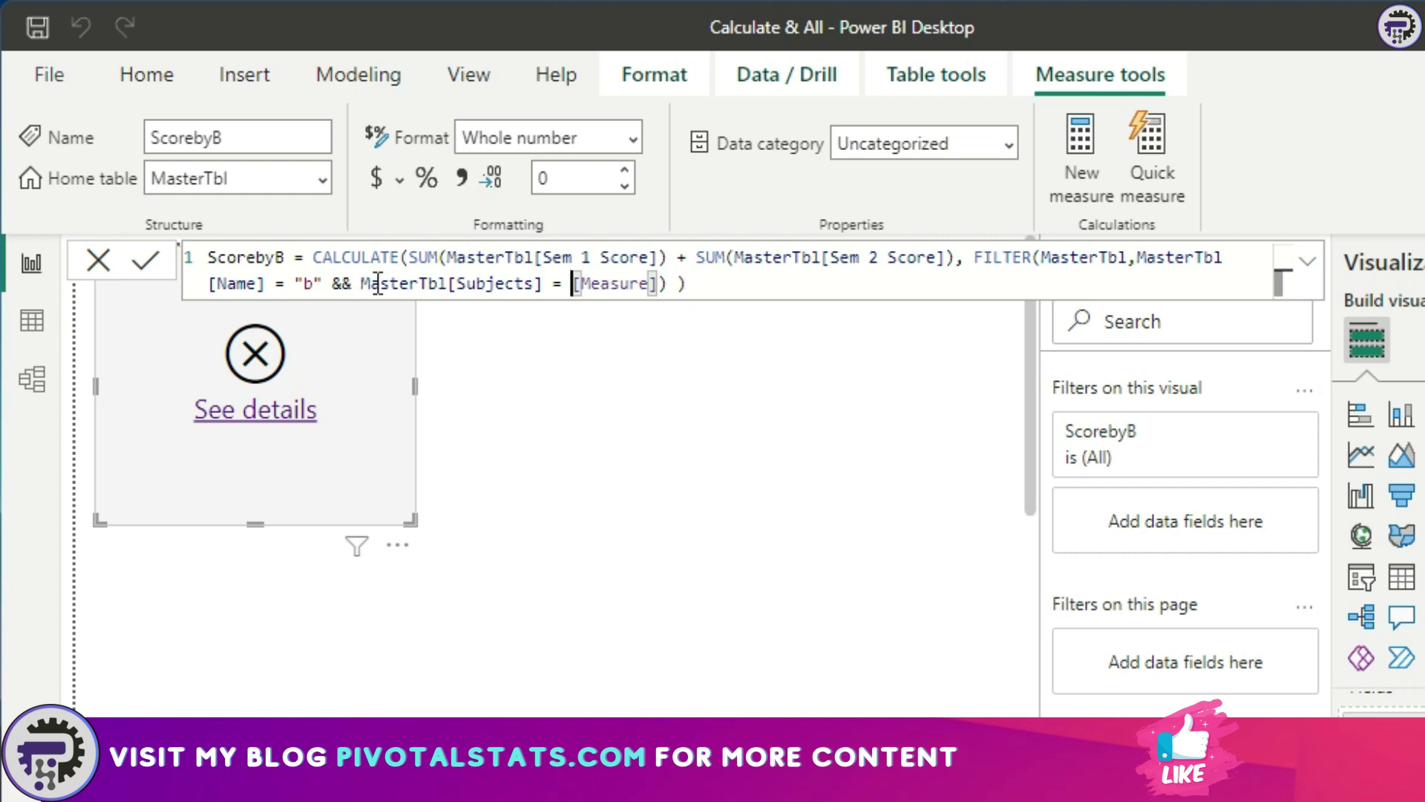
{"action": "left_click_drag", "start_coordinate": [548, 283], "coordinate": [603, 282]}
{"action": "left_click", "coordinate": [658, 283]}
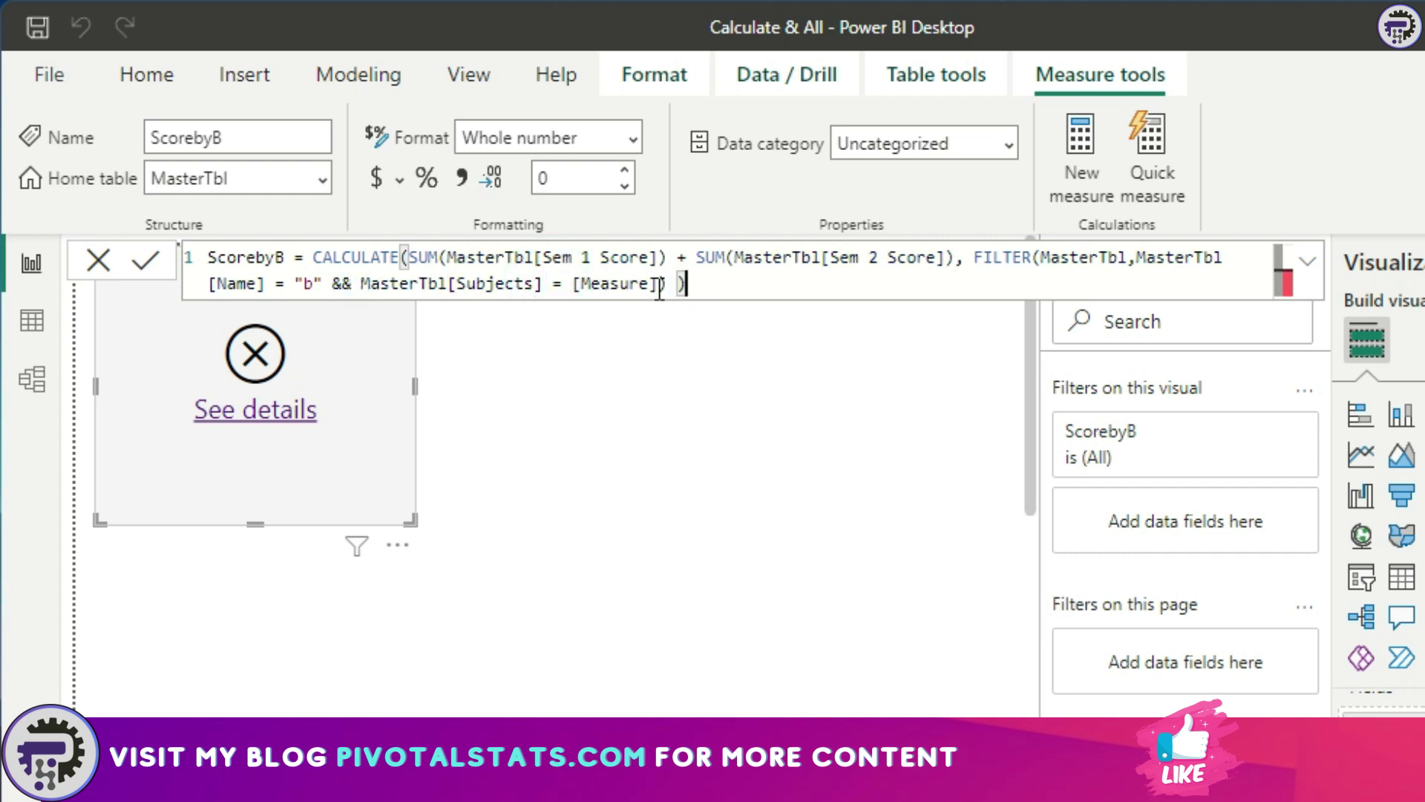
{"action": "key", "text": "Return"}
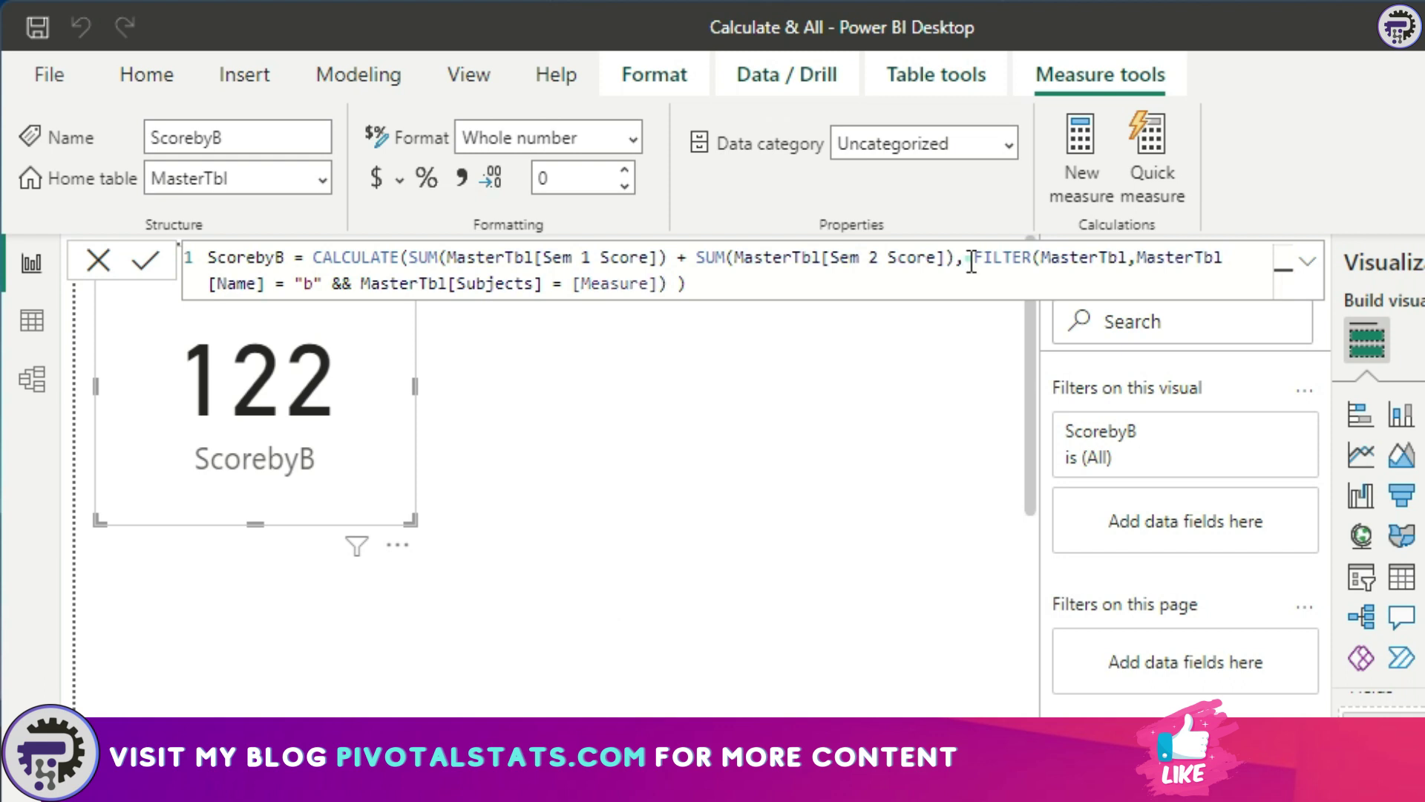
Step: Remove "FILTER(" and the extra "MasterTbl," so ScorebyB filters only Name = "b" again
{"action": "left_click_drag", "start_coordinate": [970, 261], "coordinate": [1045, 262]}
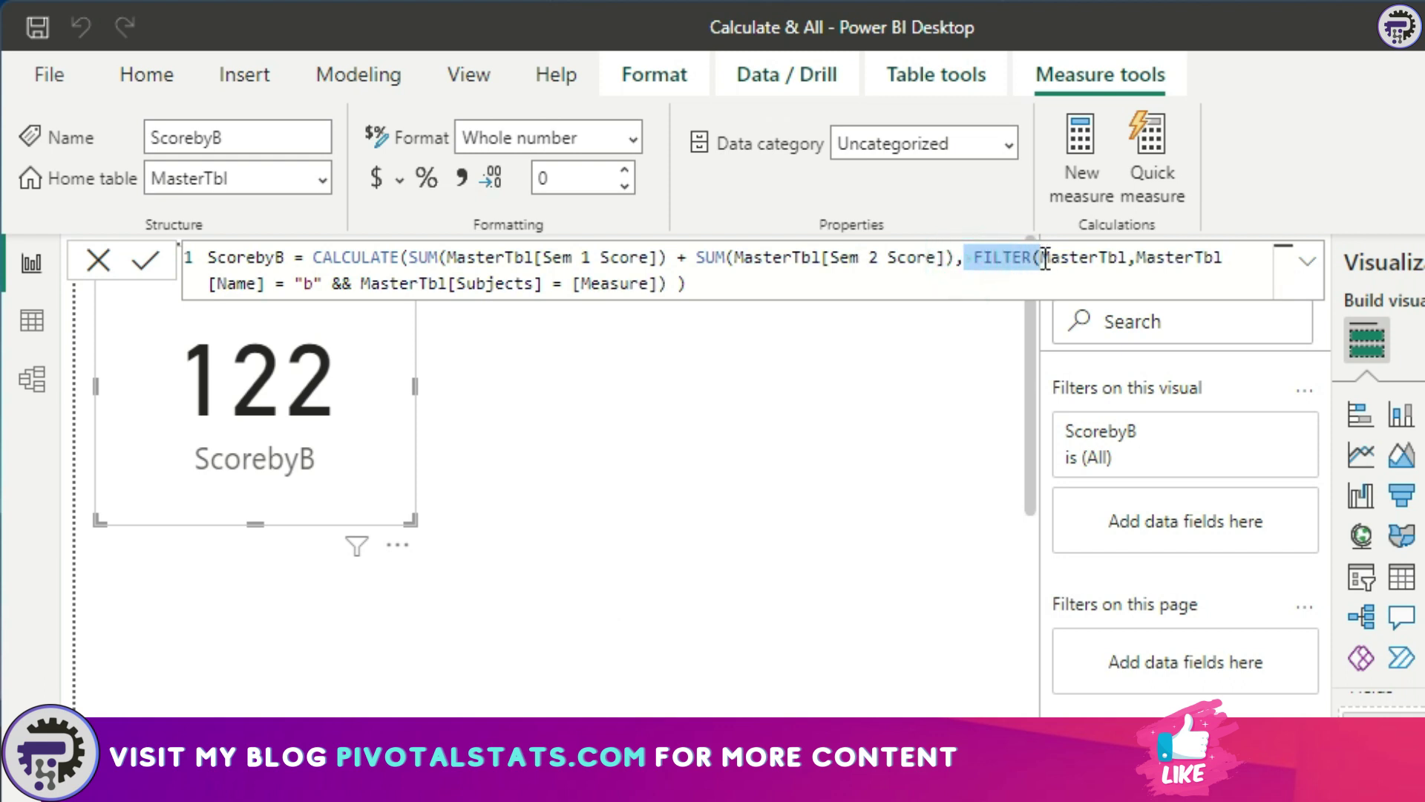
{"action": "key", "text": "BackSpace"}
{"action": "key", "text": "Right"}
{"action": "key", "text": "Right"}
{"action": "key", "text": "Right"}
{"action": "key", "text": "Right"}
{"action": "key", "text": "Right"}
{"action": "key", "text": "Right"}
{"action": "key", "text": "Right"}
{"action": "key", "text": "Right"}
{"action": "key", "text": "Right"}
{"action": "key", "text": "Right"}
{"action": "key", "text": "Right"}
{"action": "key", "text": "Right"}
{"action": "key", "text": "Right"}
{"action": "key", "text": "Right"}
{"action": "key", "text": "Right"}
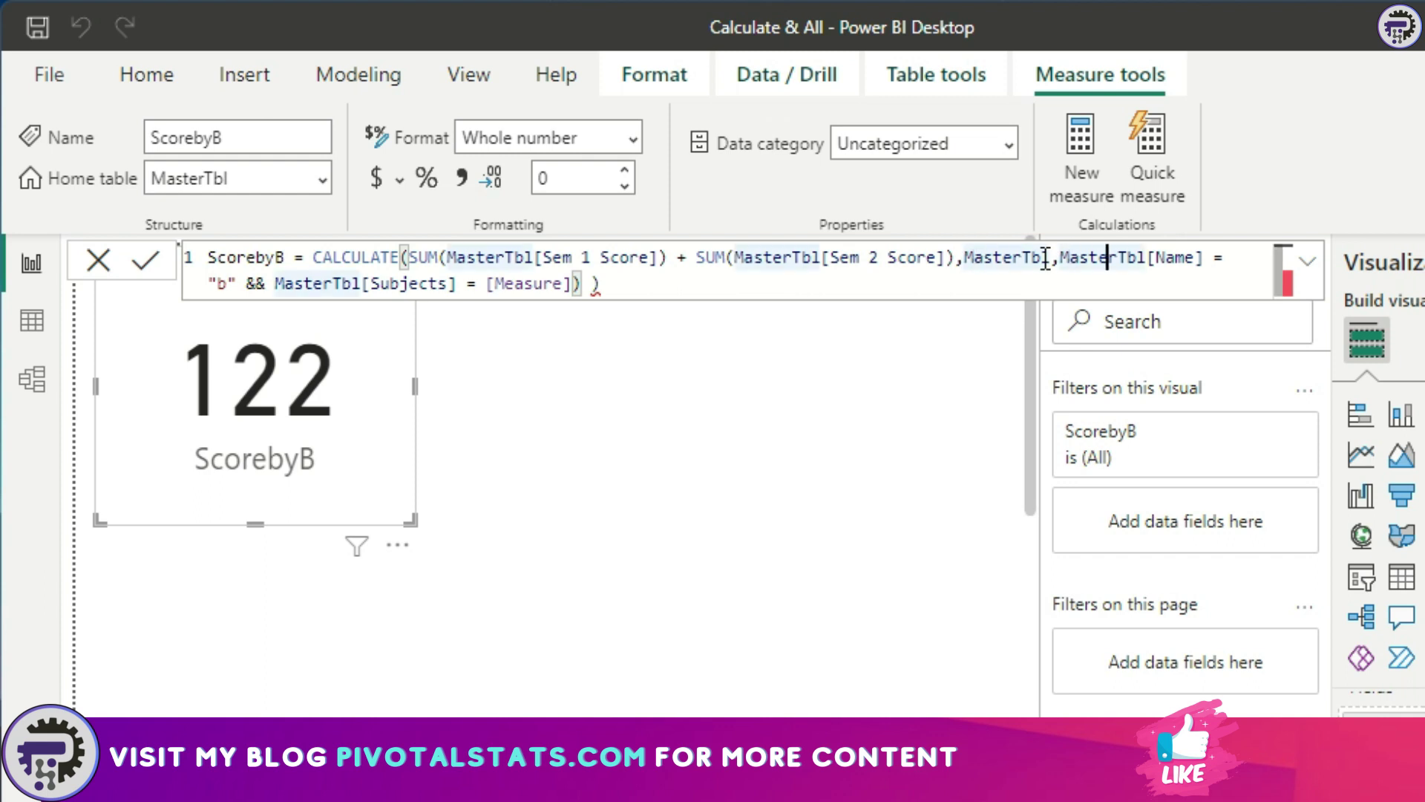
{"action": "key", "text": "Right"}
{"action": "key", "text": "Right"}
{"action": "key", "text": "Right"}
{"action": "key", "text": "Right"}
{"action": "key", "text": "Right"}
{"action": "key", "text": "Right"}
{"action": "key", "text": "Left"}
{"action": "key", "text": "Left"}
{"action": "key", "text": "Left"}
{"action": "key", "text": "Left"}
{"action": "key", "text": "Left"}
{"action": "key", "text": "Left"}
{"action": "key", "text": "Left"}
{"action": "key", "text": "Left"}
{"action": "key", "text": "Left"}
{"action": "key", "text": "Left"}
{"action": "key", "text": "Left"}
{"action": "key", "text": "shift+Left"}
{"action": "key", "text": "shift+Left"}
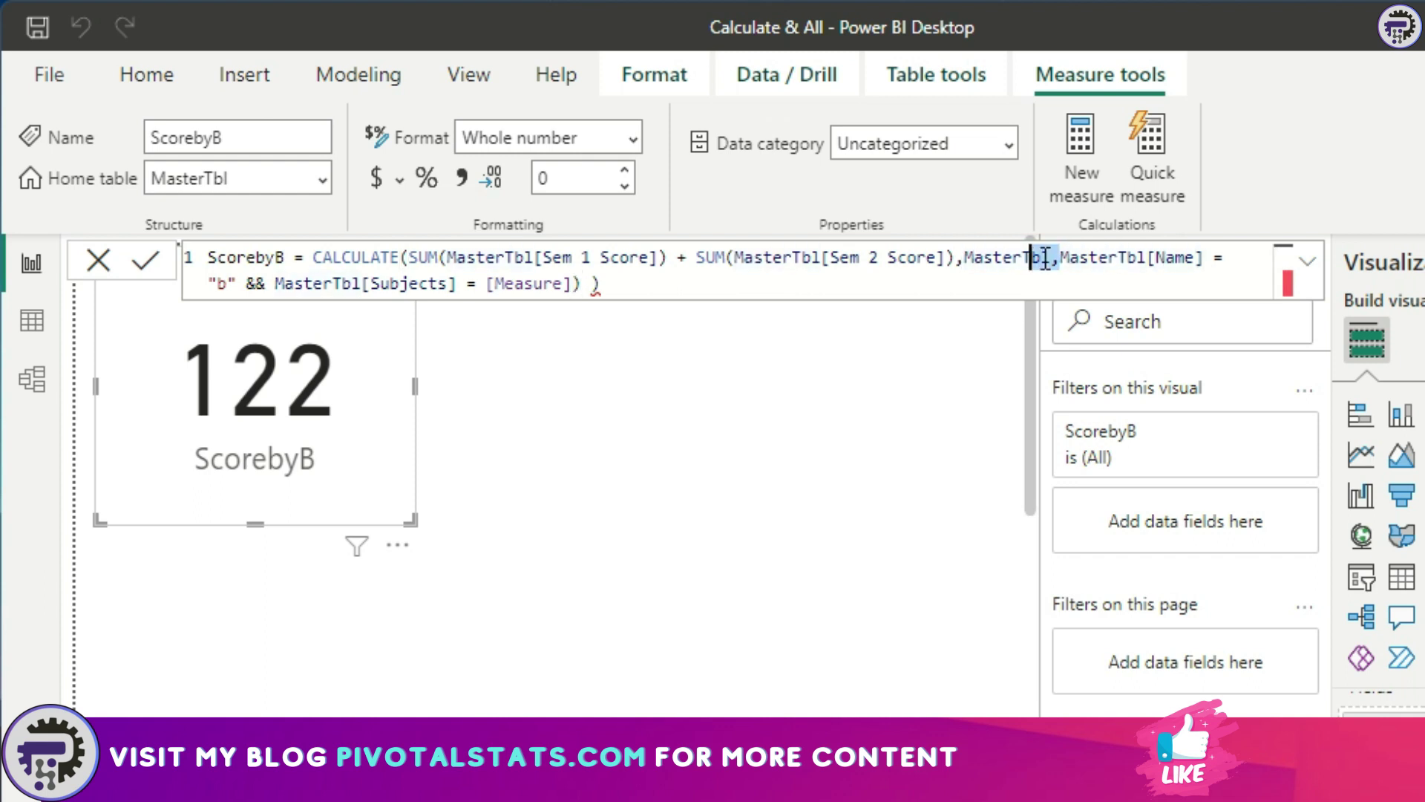
{"action": "key", "text": "shift+Left"}
{"action": "key", "text": "shift+Left"}
{"action": "key", "text": "shift+Left"}
{"action": "key", "text": "shift+Left"}
{"action": "key", "text": "shift+Left"}
{"action": "key", "text": "shift+Left"}
{"action": "key", "text": "shift+Left"}
{"action": "key", "text": "BackSpace"}
{"action": "key", "text": "Right"}
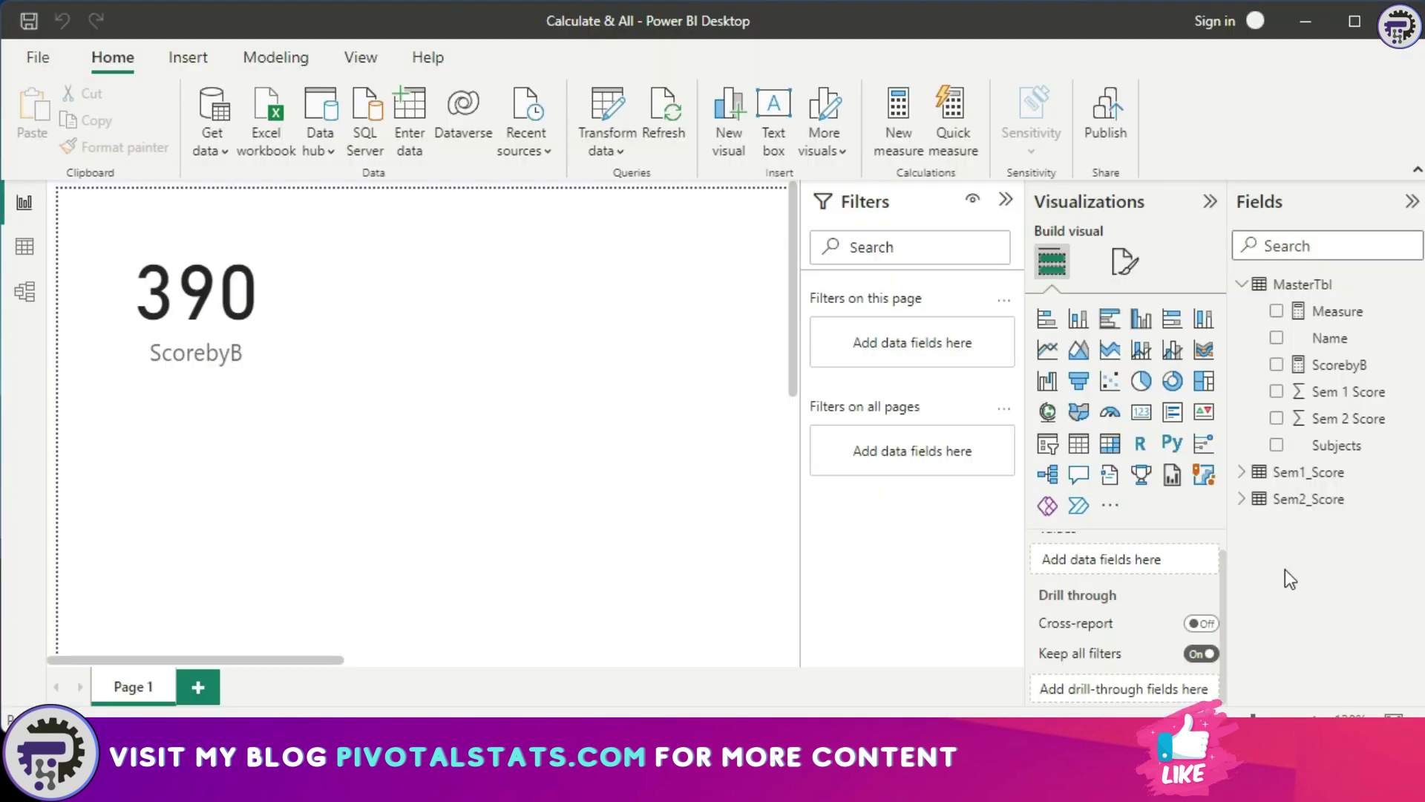
Step: Build a table visual with Name, Sem 1 Score and Sem 2 Score
{"action": "left_click", "coordinate": [1276, 338]}
{"action": "left_click", "coordinate": [1277, 391]}
{"action": "left_click", "coordinate": [1277, 418]}
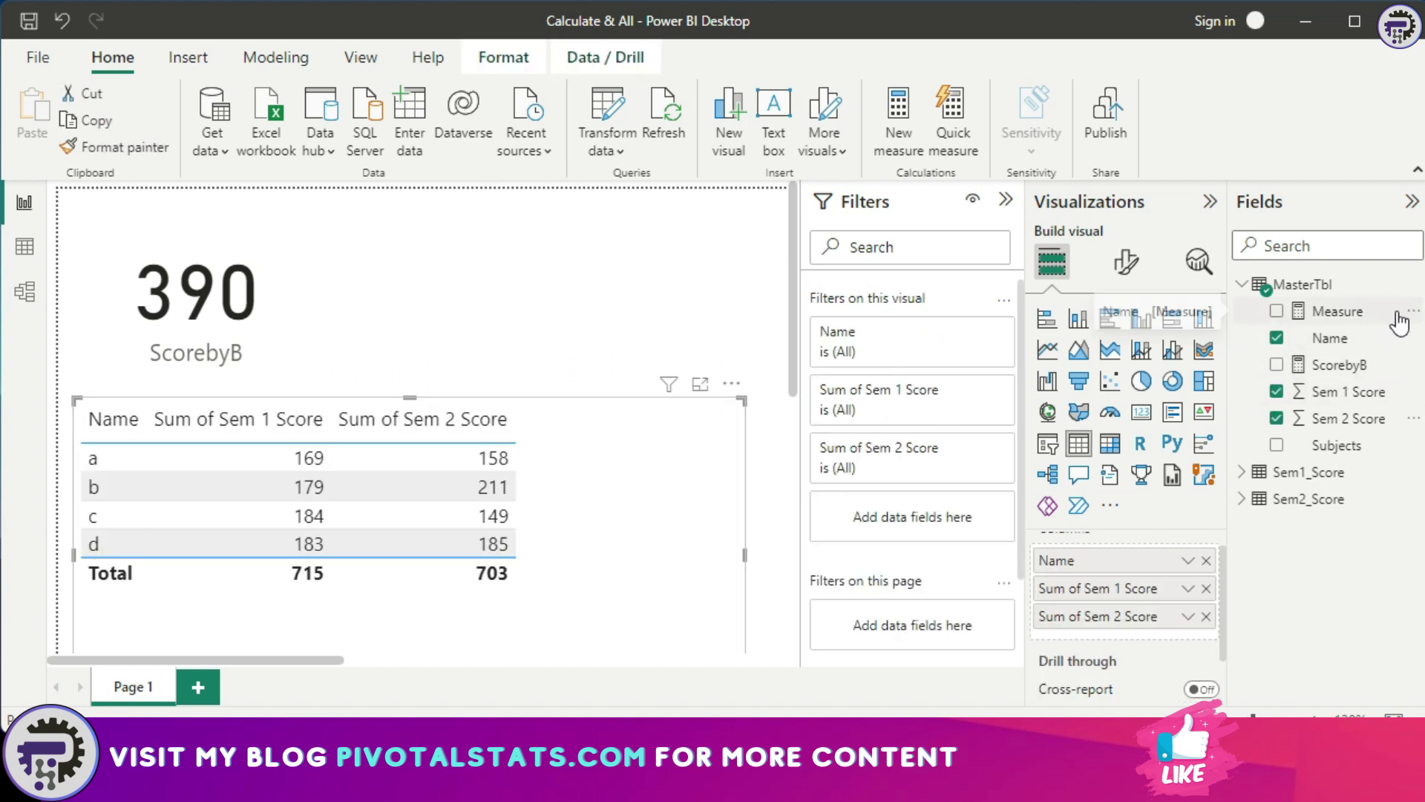
Step: Change Measure's formula to SUM(MasterTbl[Sem 1 Score]) + SUM(MasterTbl[Sem 2 Score])
{"action": "left_click", "coordinate": [1334, 313]}
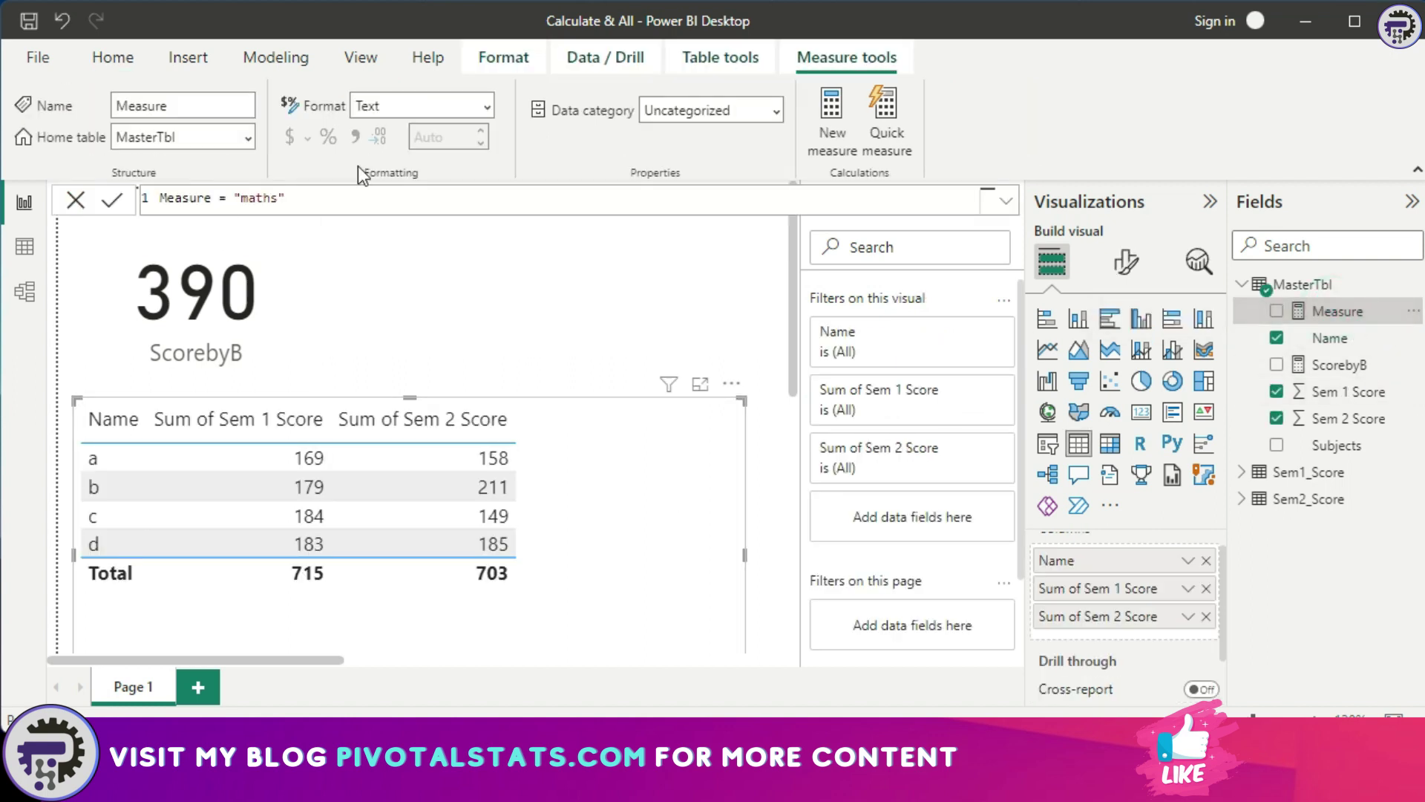
{"action": "left_click_drag", "start_coordinate": [312, 199], "coordinate": [234, 199]}
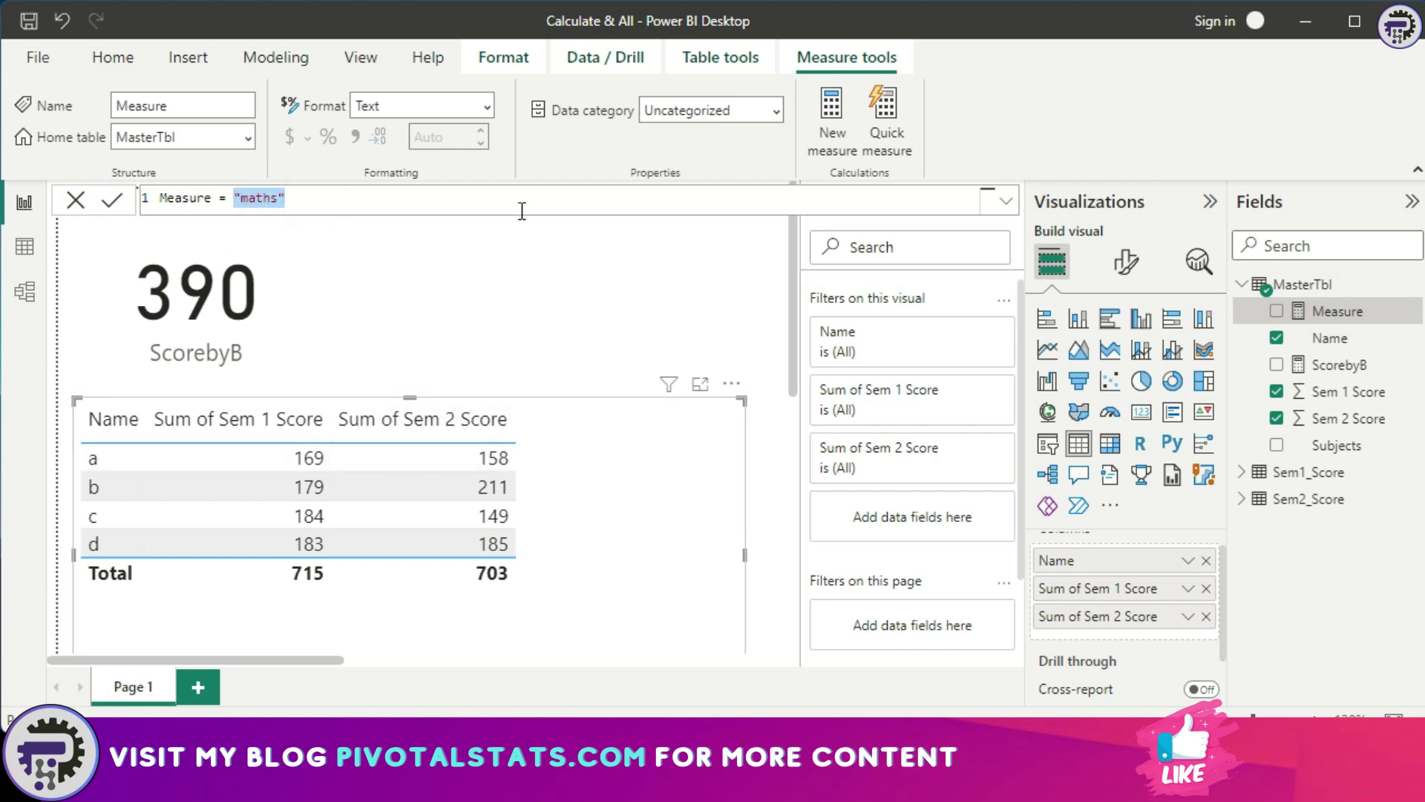
{"action": "type", "text": "sum("}
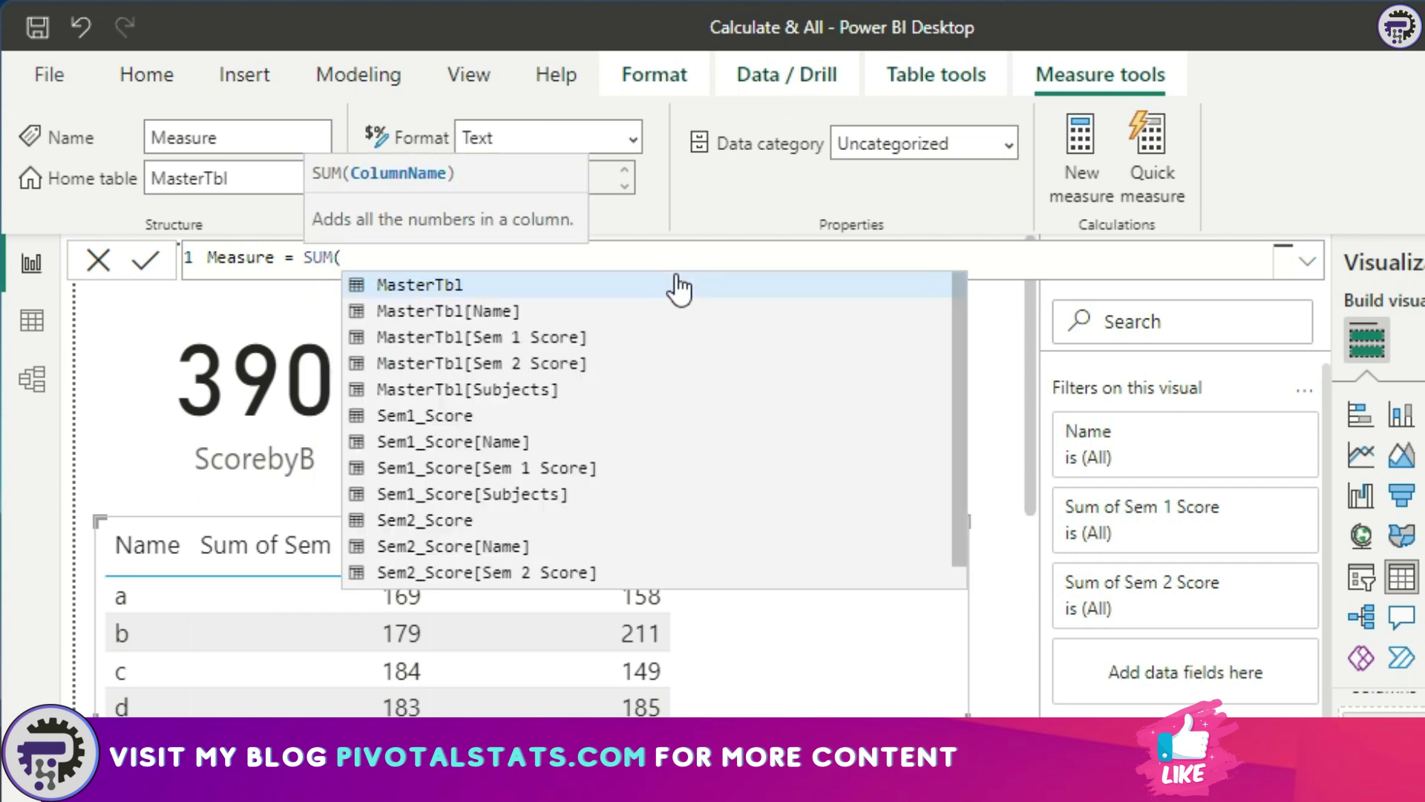
{"action": "key", "text": "Down"}
{"action": "key", "text": "Down"}
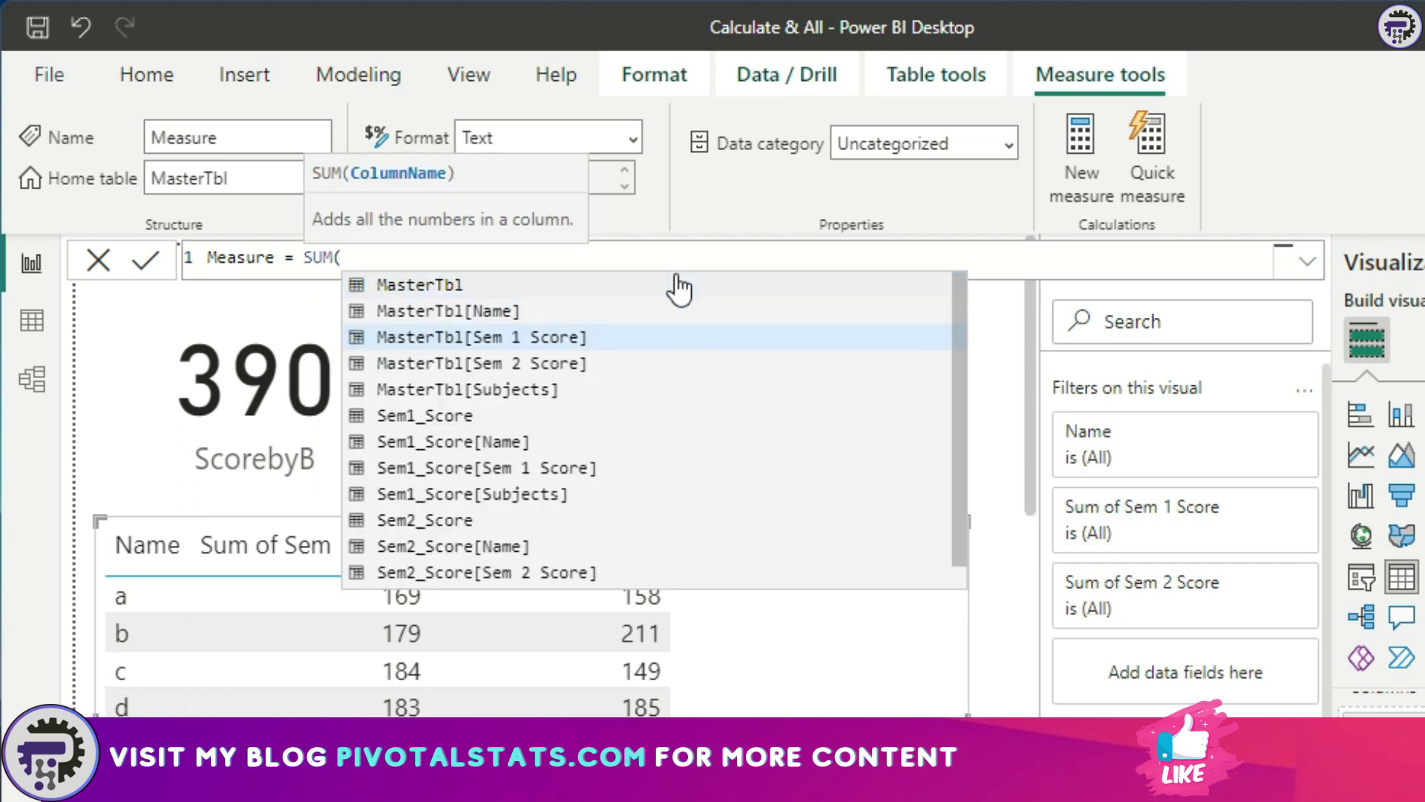
{"action": "key", "text": "Tab"}
{"action": "type", "text": ") +"}
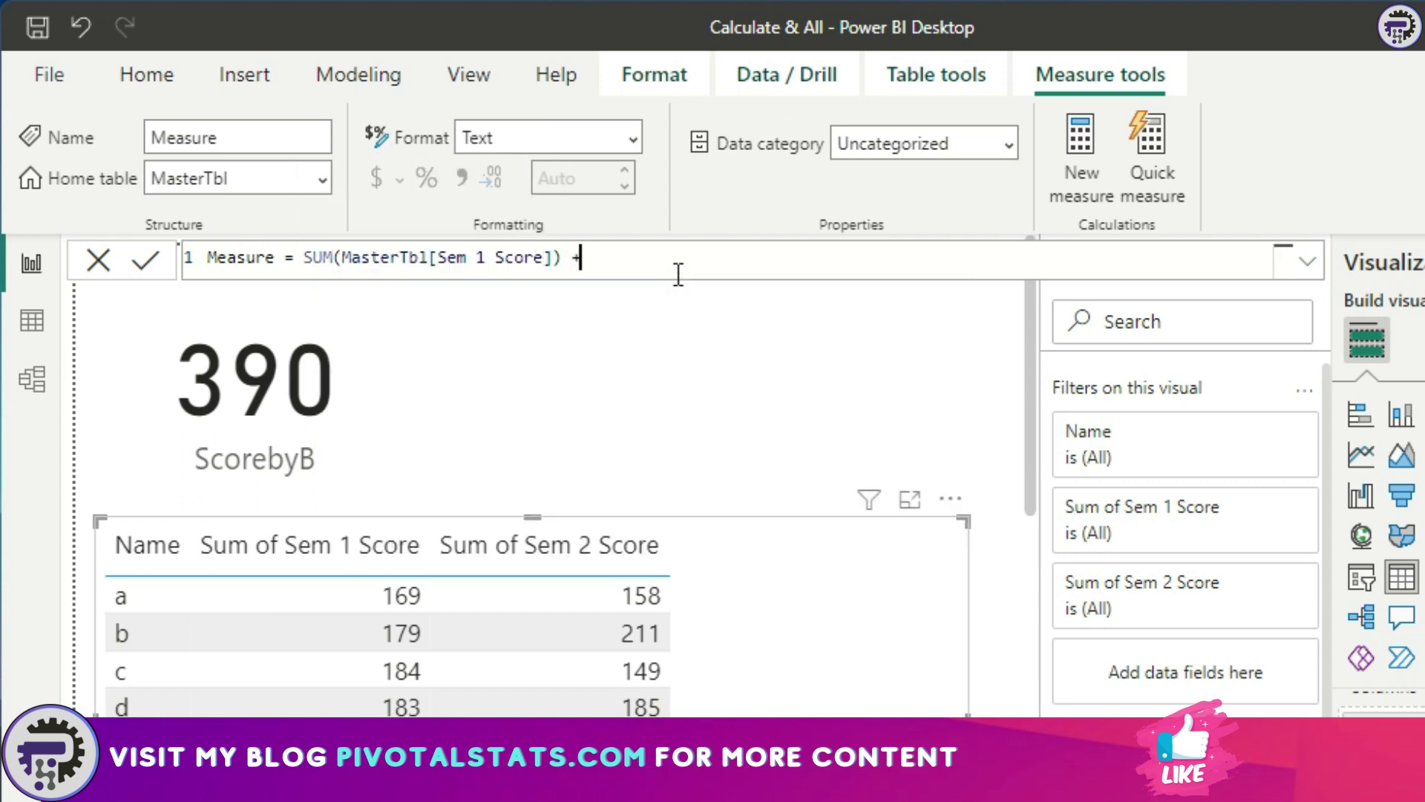
{"action": "type", "text": " sum("}
{"action": "key", "text": "Down"}
{"action": "key", "text": "Down"}
{"action": "key", "text": "Down"}
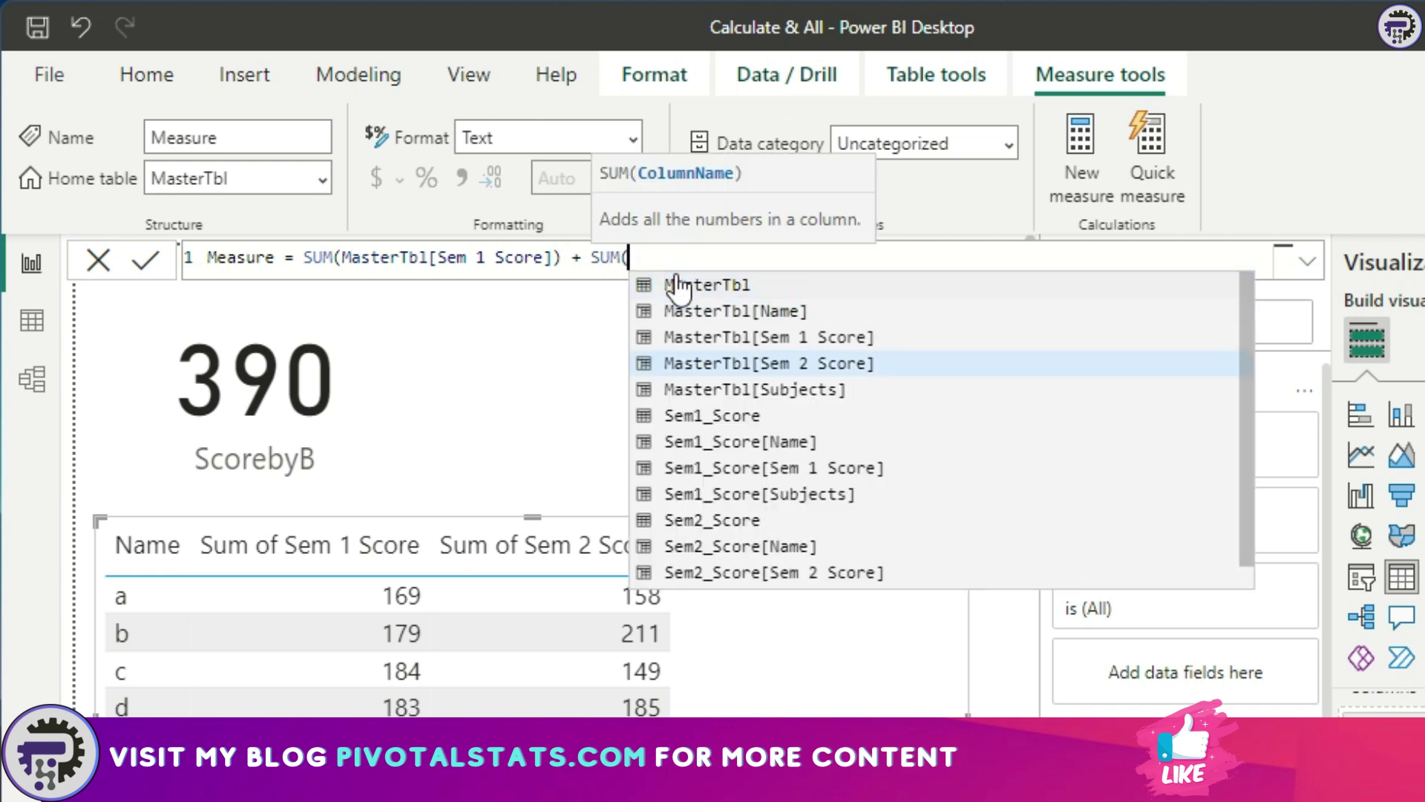
{"action": "key", "text": "Tab"}
{"action": "type", "text": ")"}
{"action": "key", "text": "Return"}
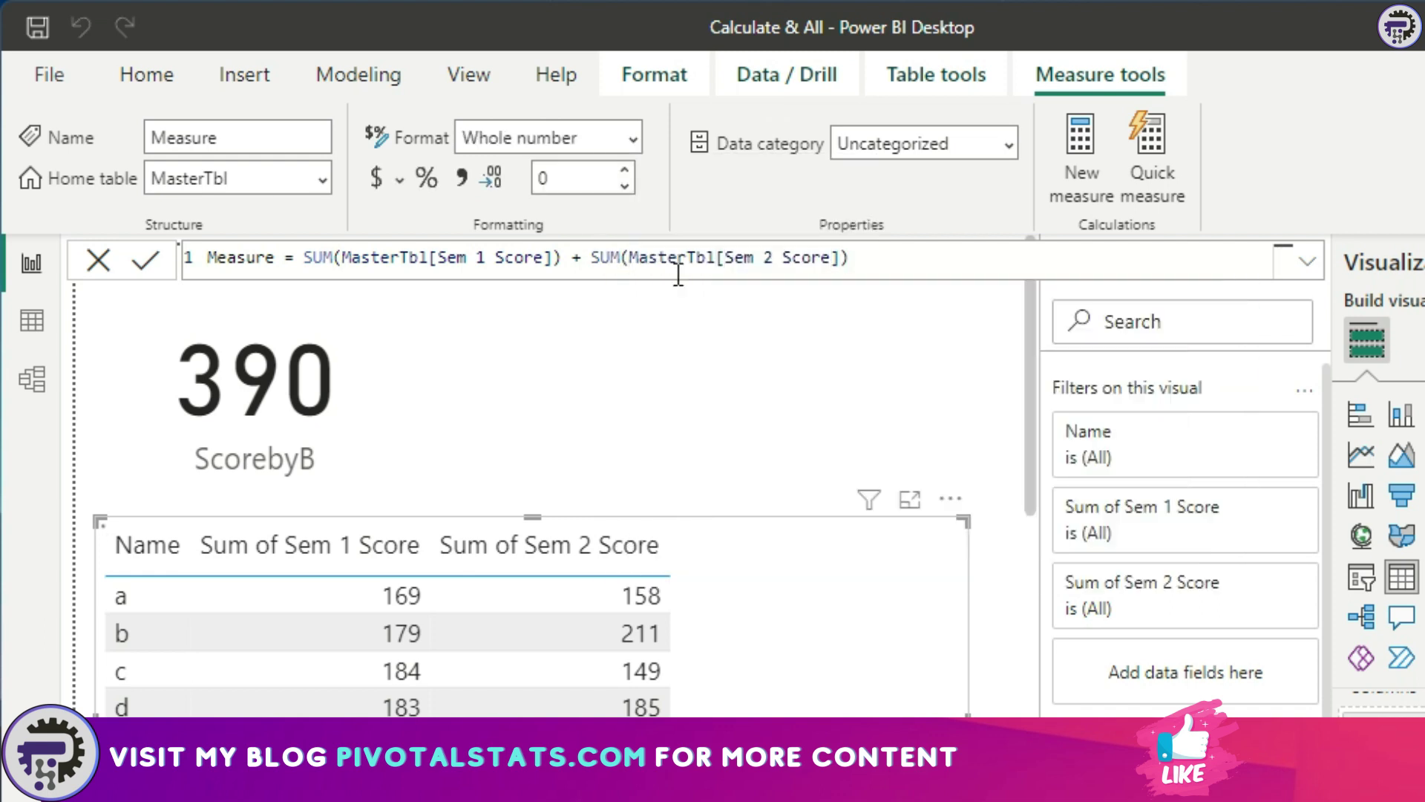
Step: Rename the measure TotalScore and show it in the table instead of both Sum of Sem fields
{"action": "double_click", "coordinate": [240, 258]}
{"action": "key", "text": "BackSpace"}
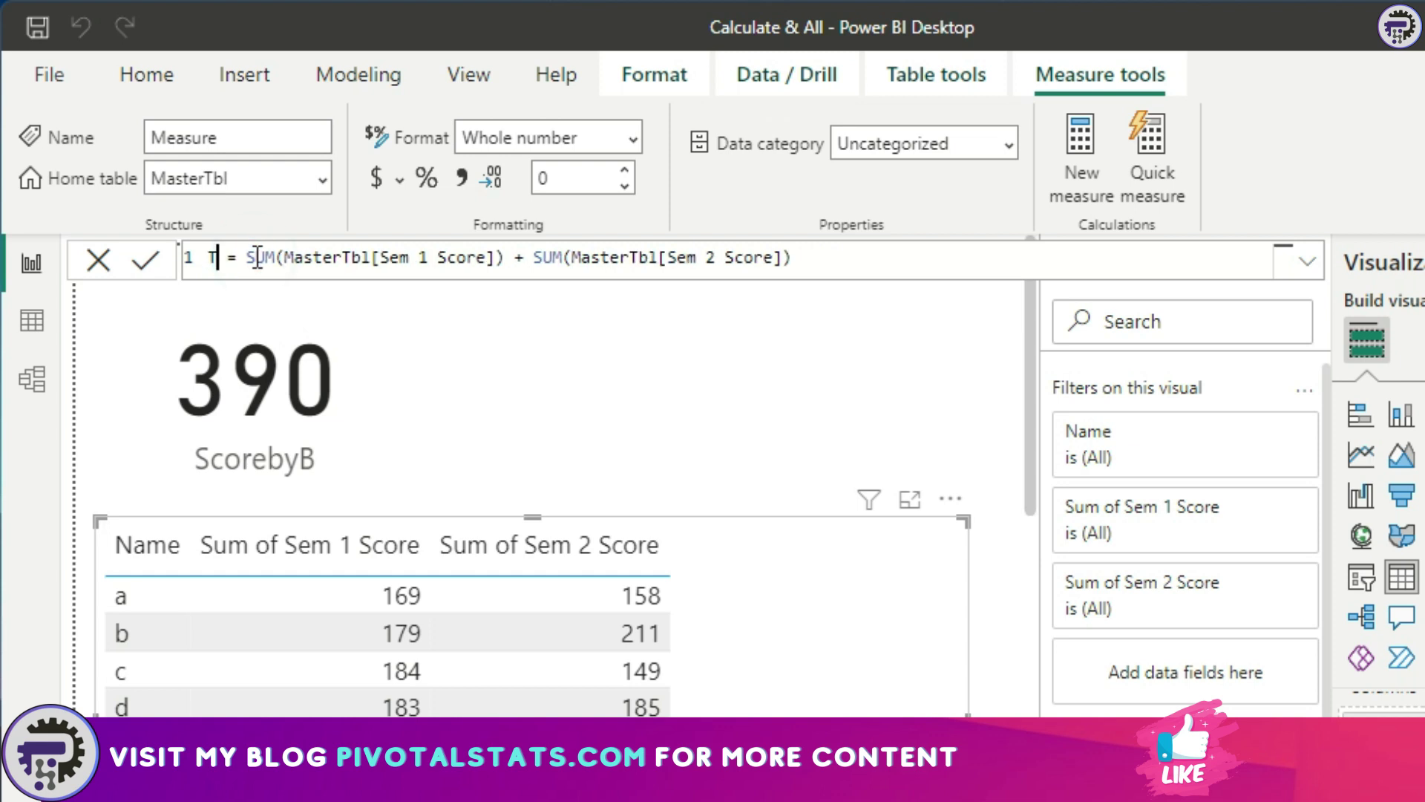
{"action": "type", "text": "TotalScore"}
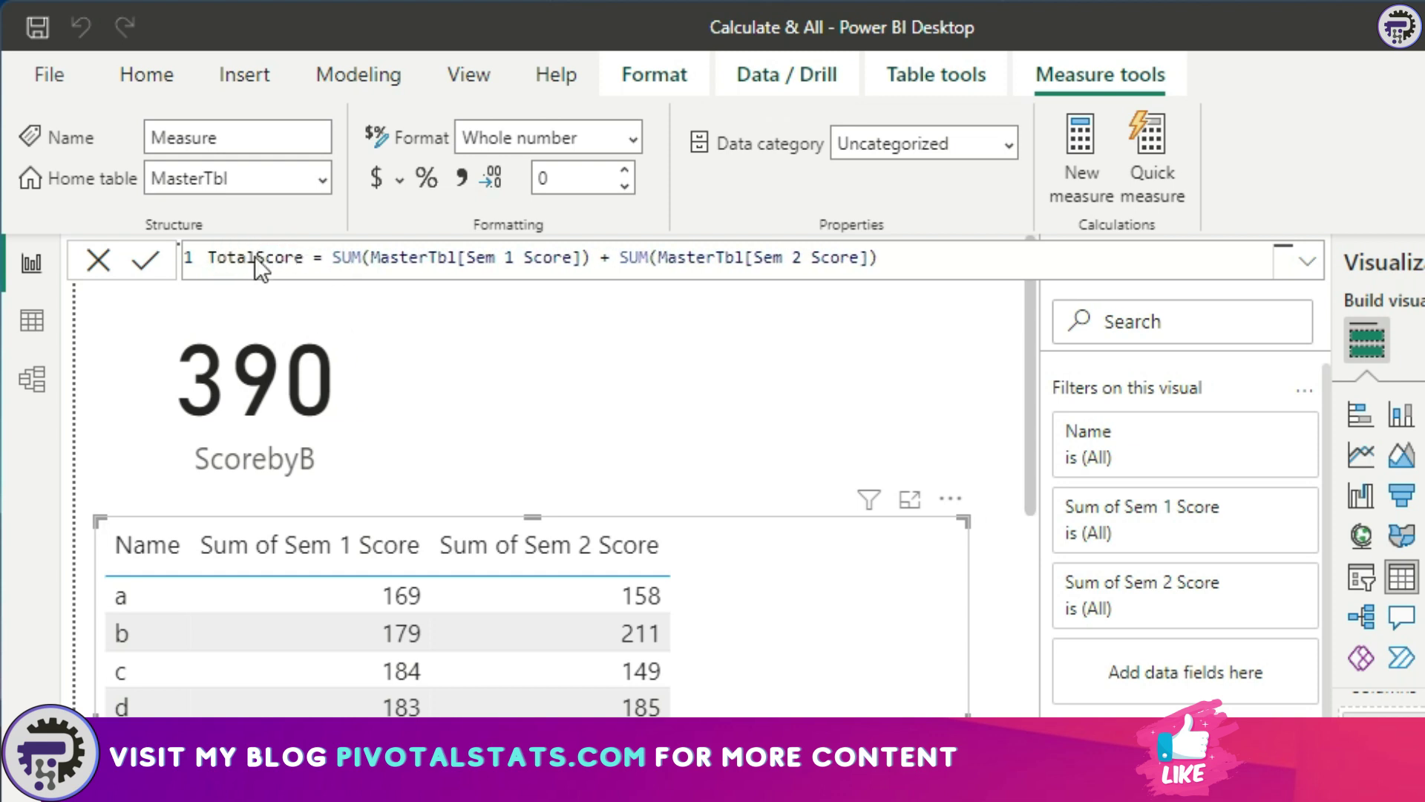
{"action": "key", "text": "Return"}
{"action": "left_click_drag", "start_coordinate": [1336, 445], "coordinate": [1159, 642]}
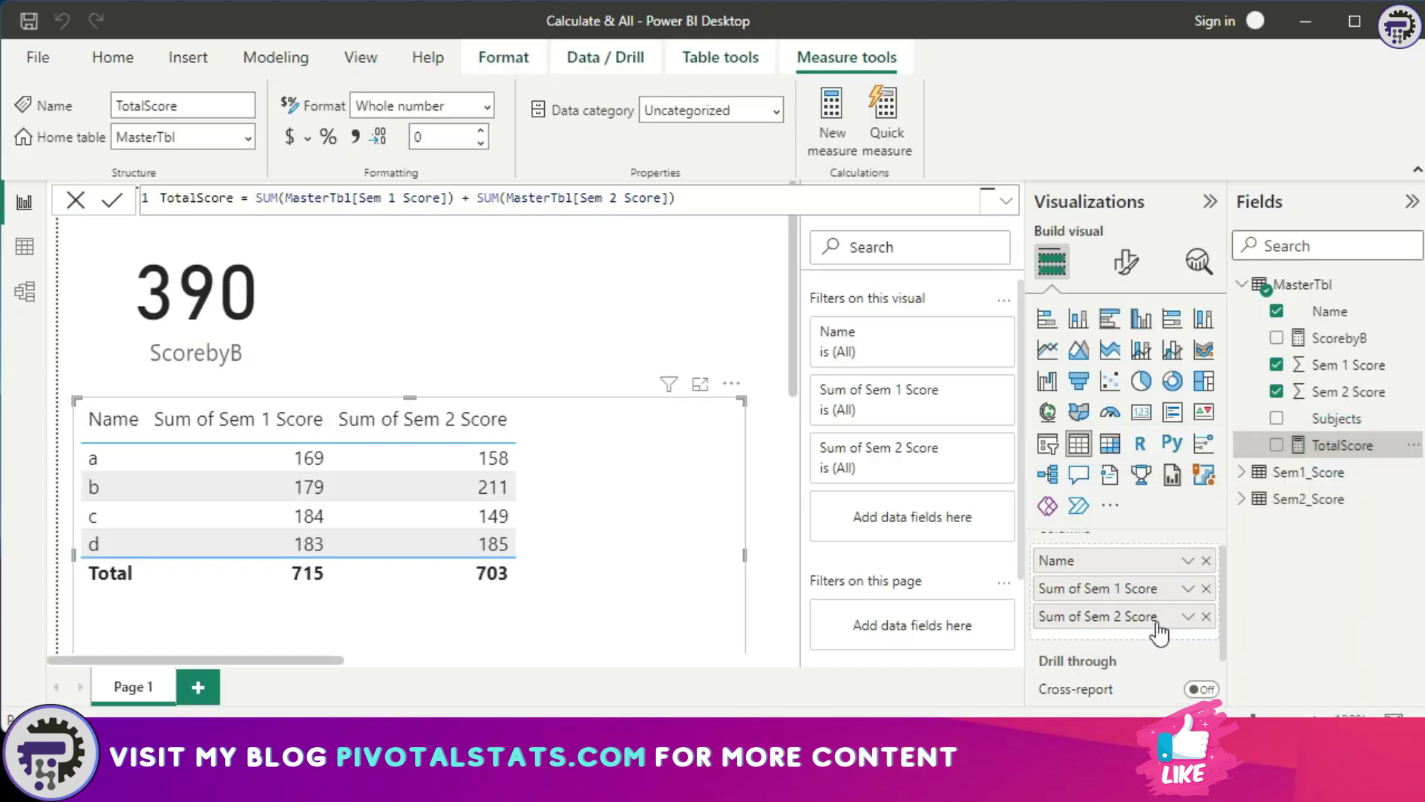
{"action": "left_click", "coordinate": [1206, 589]}
{"action": "left_click", "coordinate": [1207, 608]}
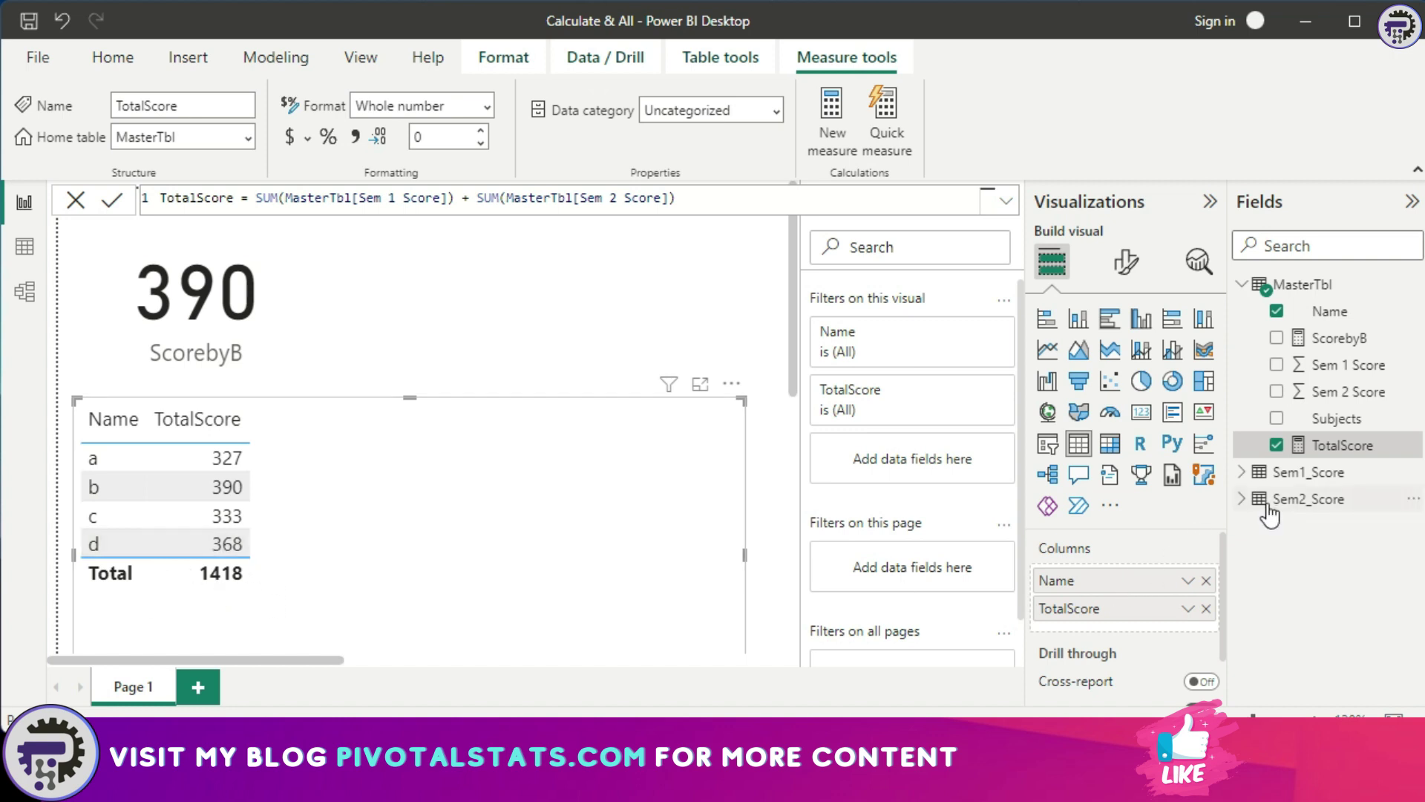
Step: Browse TotalScore's Show value as options, including percent of grand total
{"action": "left_click", "coordinate": [1188, 608]}
{"action": "mouse_move", "coordinate": [1247, 576]}
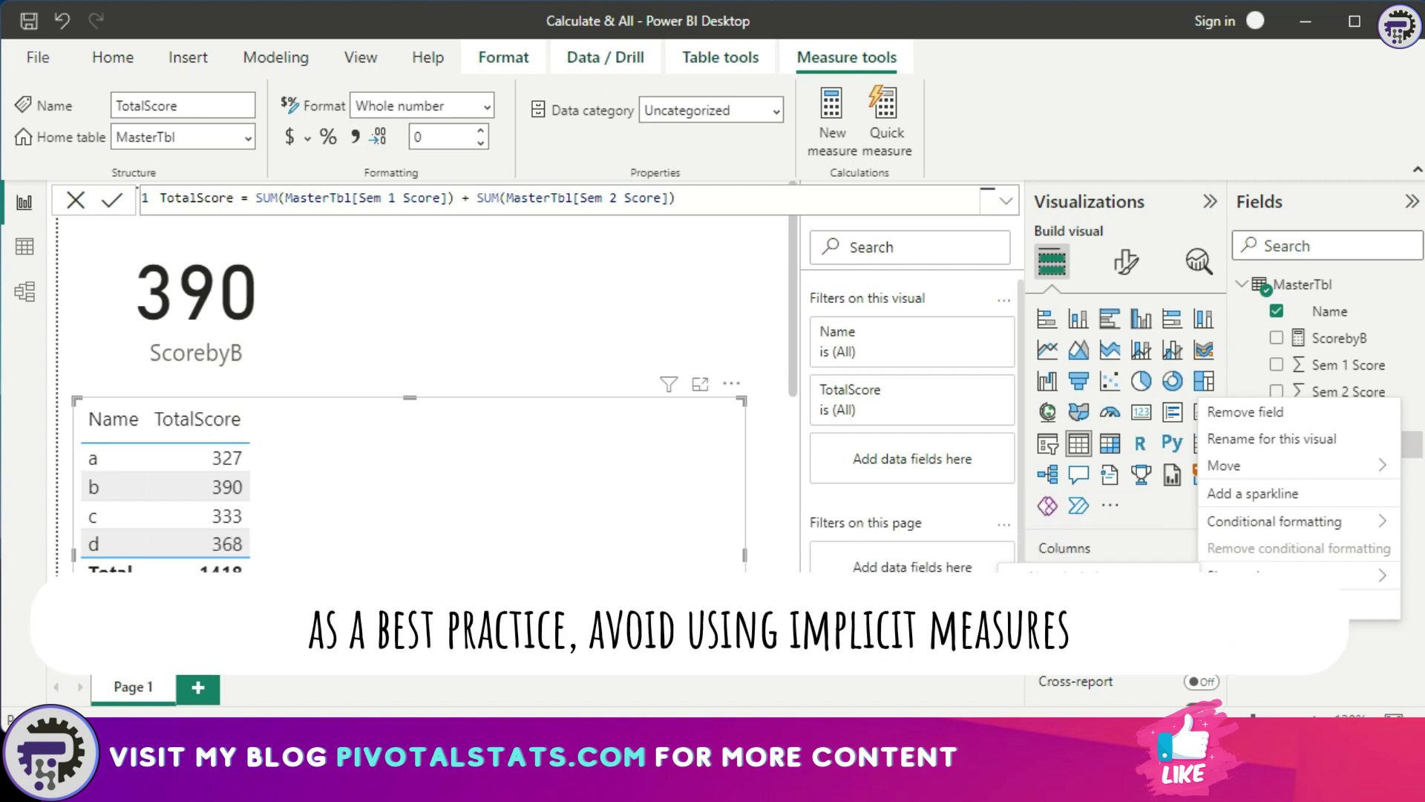
Step: Dismiss the TotalScore column menu without applying any calculation
{"action": "left_click", "coordinate": [1283, 662]}
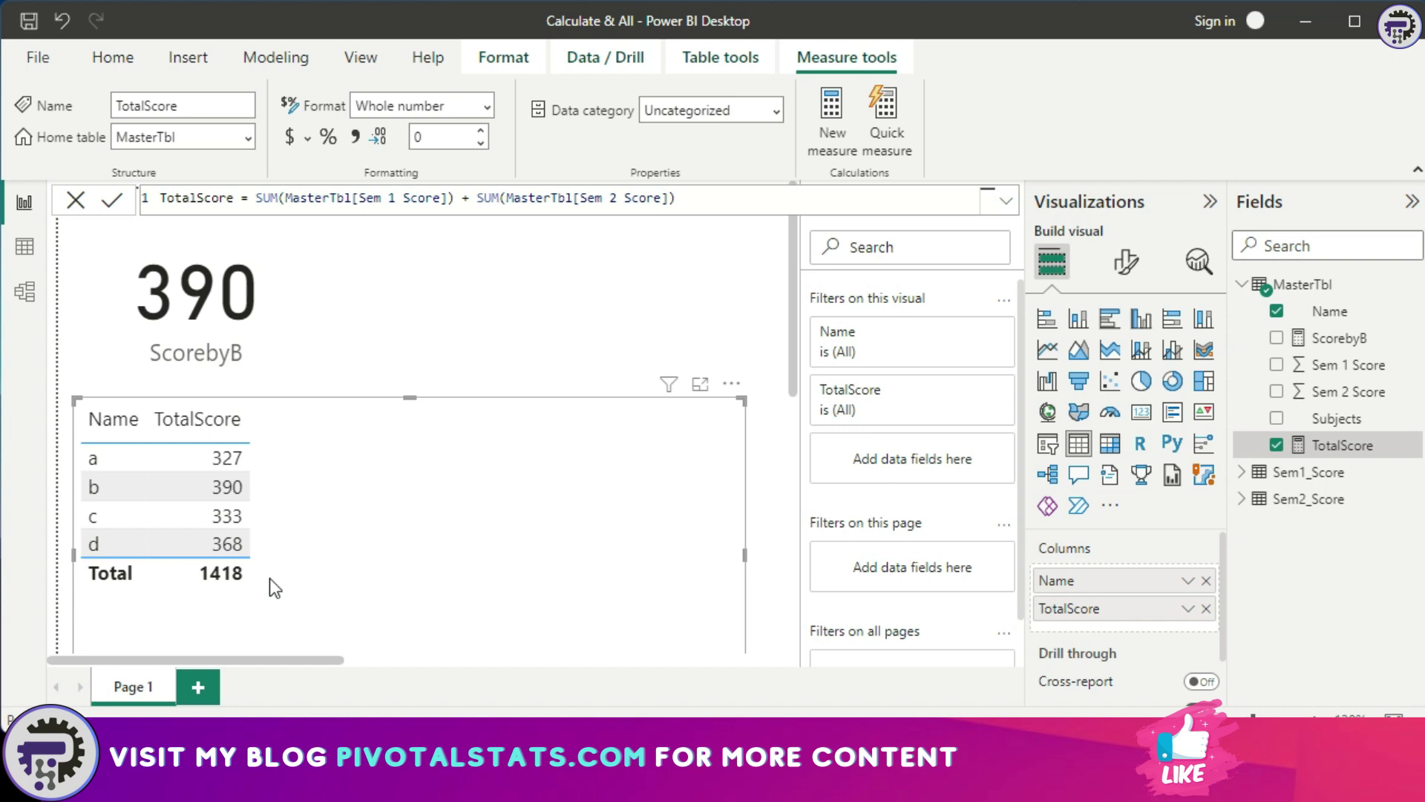
Step: Create a GrandTotal measure in MasterTbl, beginning its formula with CALCULATE([TotalScore]
{"action": "right_click", "coordinate": [1303, 284]}
{"action": "left_click", "coordinate": [1262, 292]}
{"action": "type", "text": "GrandTot"}
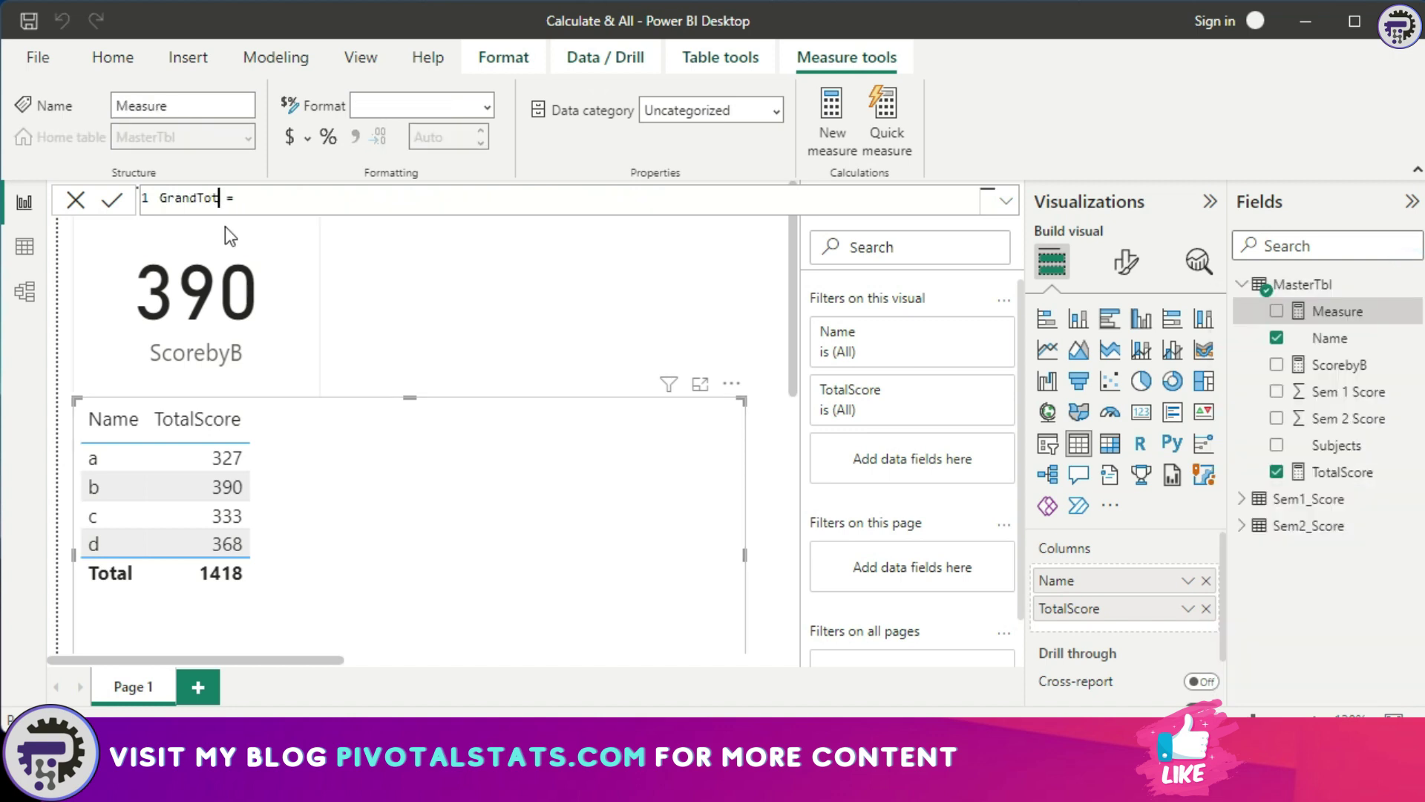
{"action": "type", "text": "al"}
{"action": "key", "text": "End"}
{"action": "type", "text": "CAL"}
{"action": "key", "text": "Tab"}
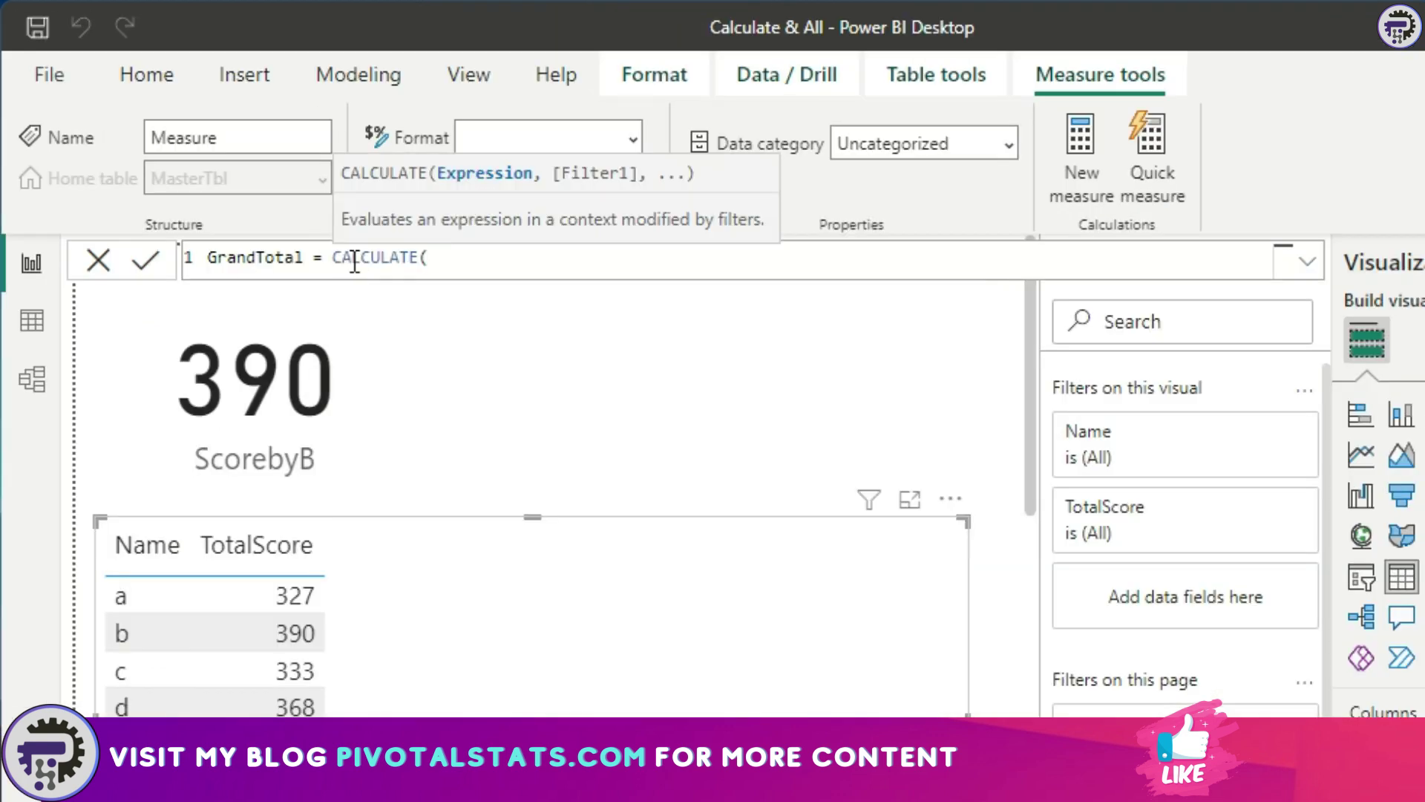
{"action": "type", "text": "t"}
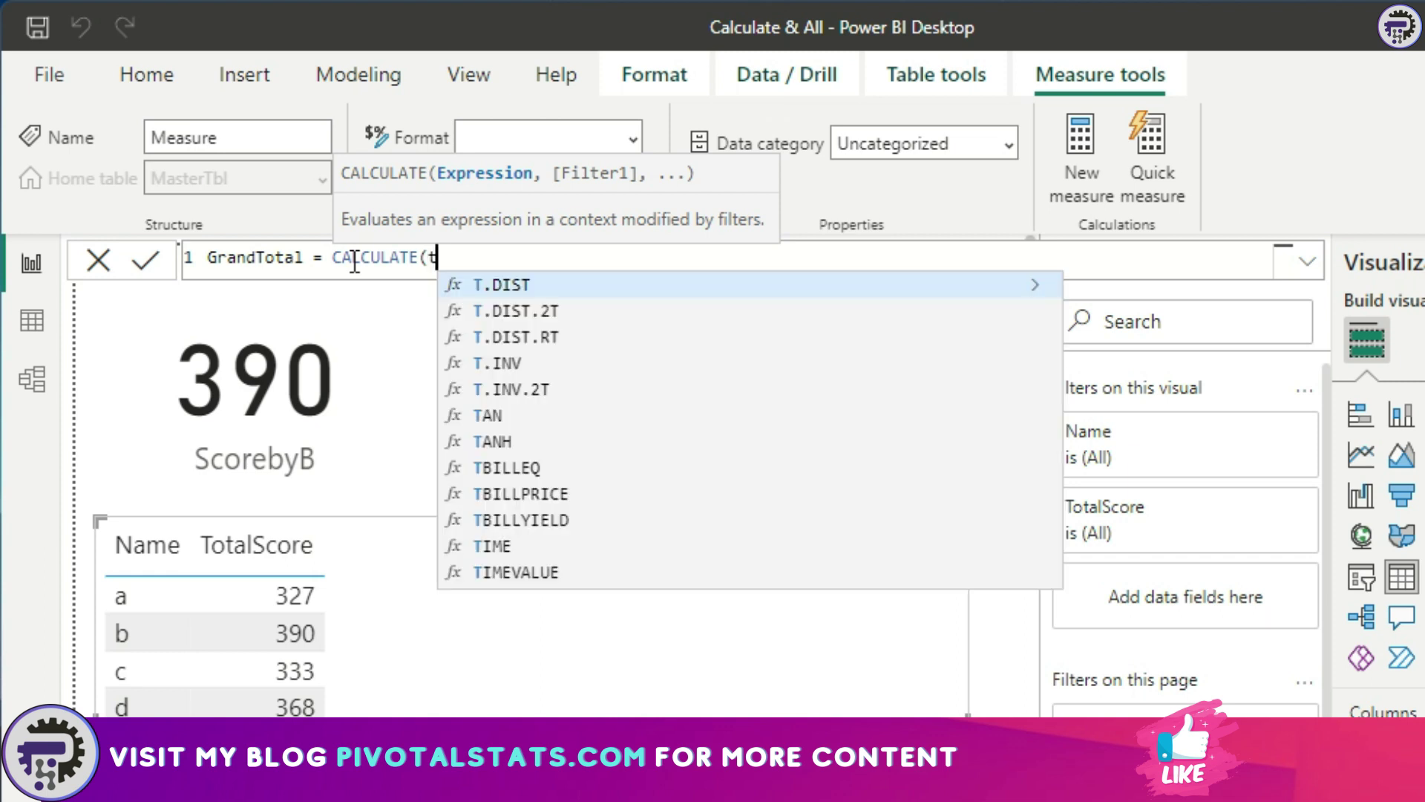
{"action": "type", "text": "otal"}
{"action": "key", "text": "Up"}
{"action": "key", "text": "Up"}
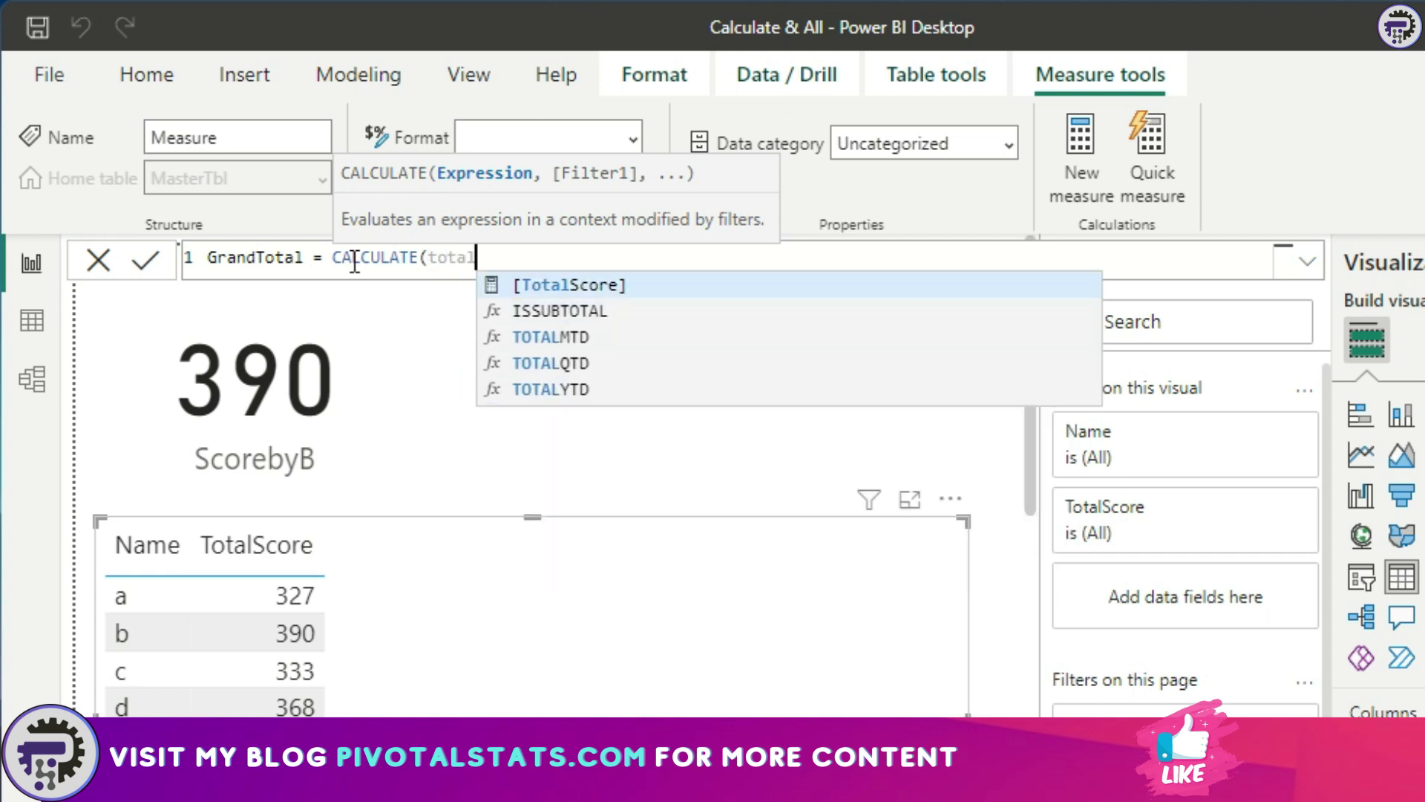
{"action": "key", "text": "Tab"}
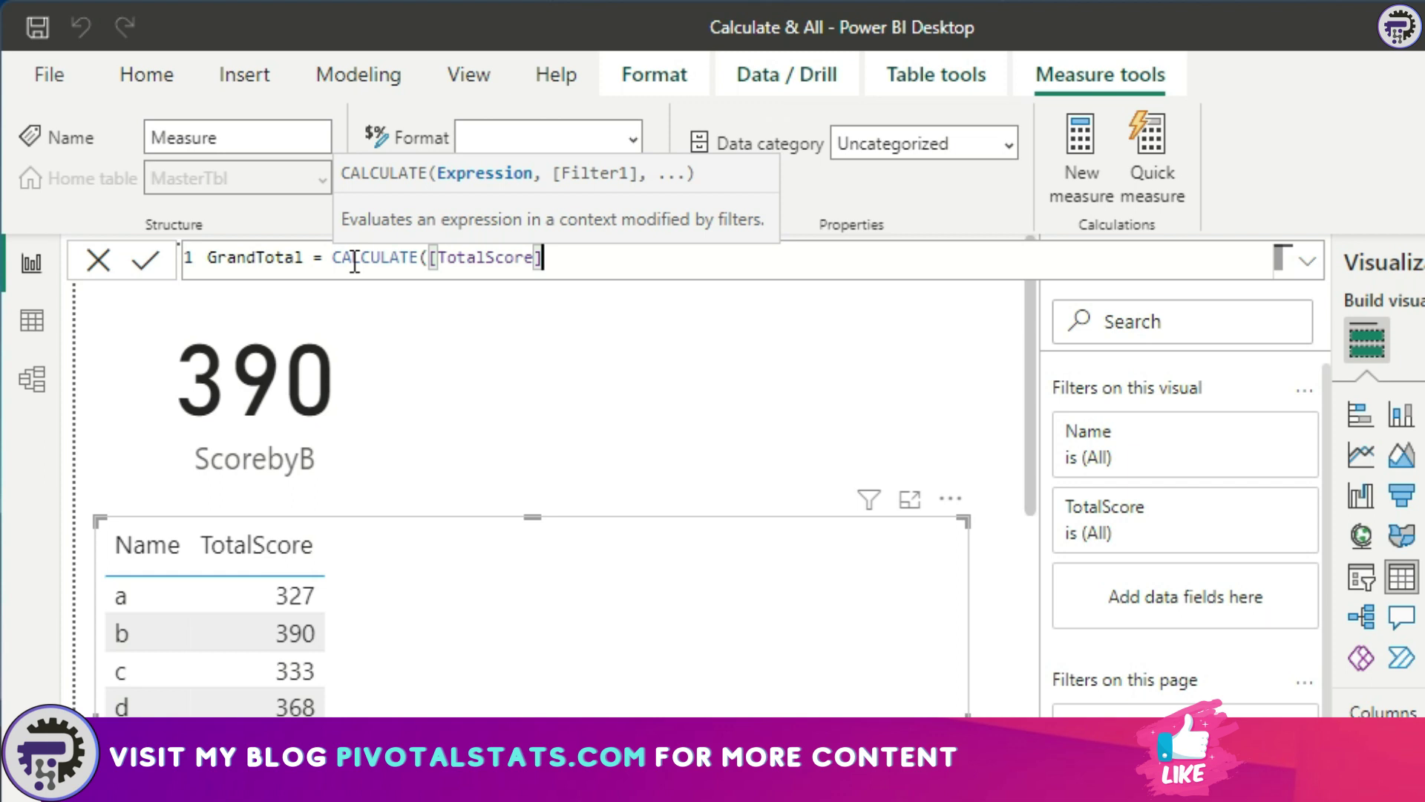
Step: Finish GrandTotal as CALCULATE([TotalScore], ALL(MasterTbl)) and add it as a table column showing 1418
{"action": "type", "text": ","}
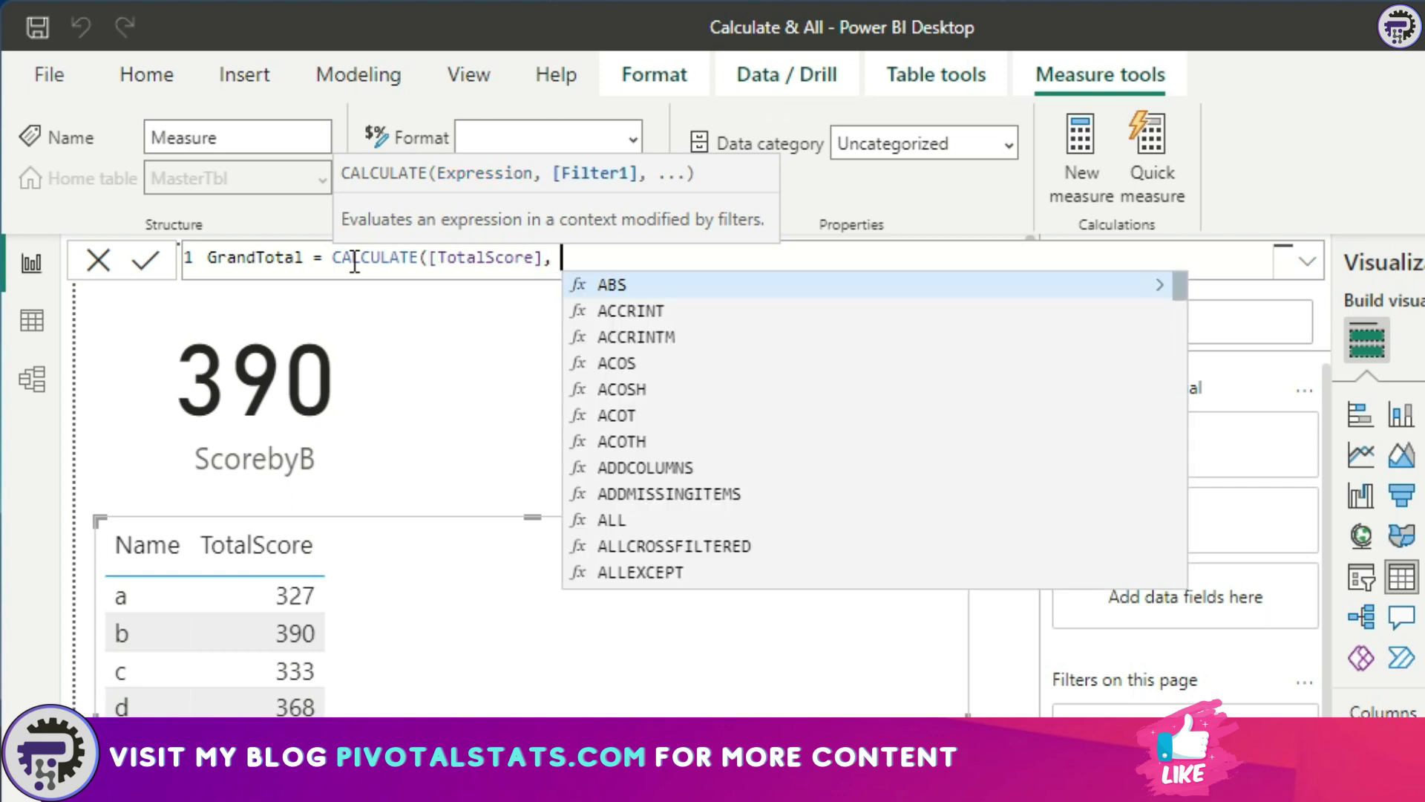
{"action": "type", "text": " all"}
{"action": "key", "text": "Tab"}
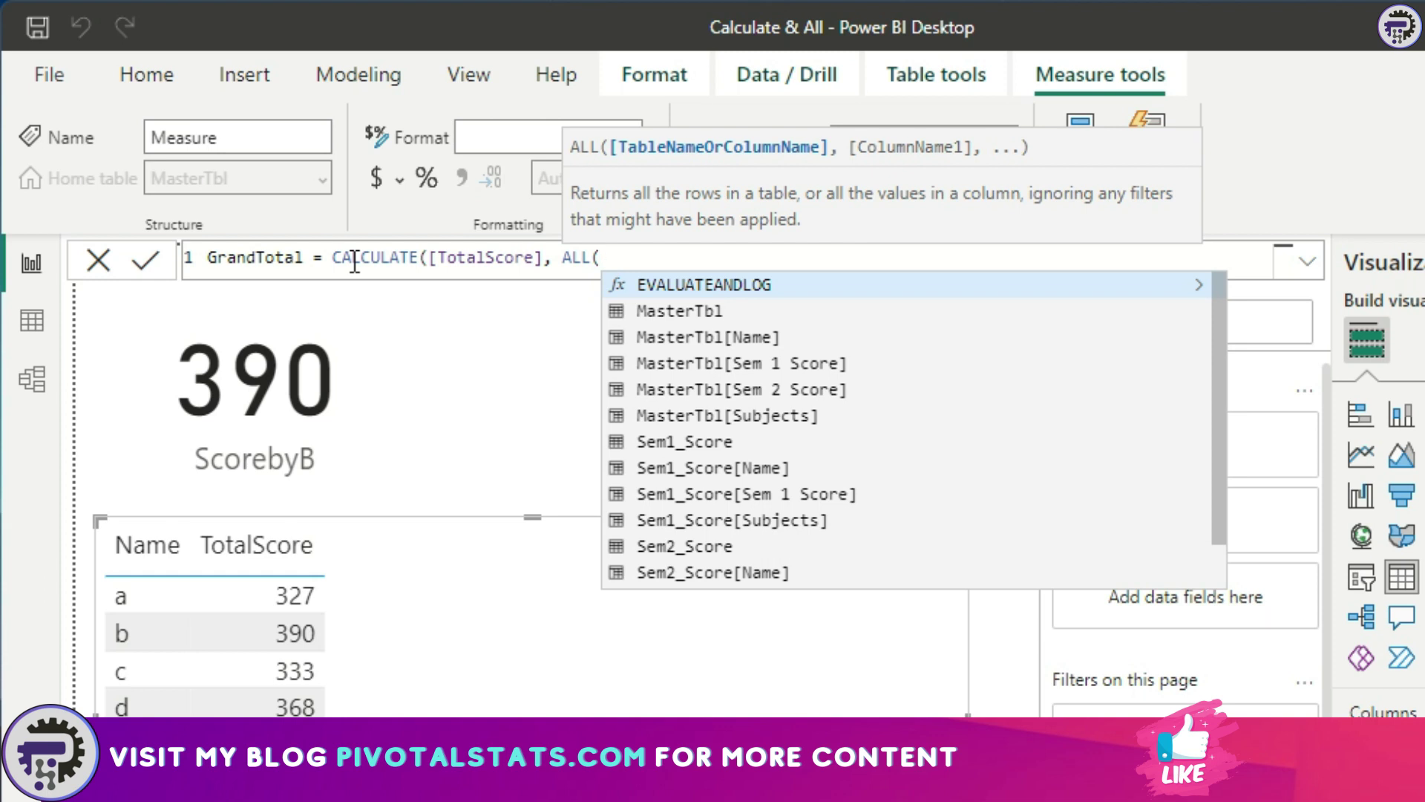
{"action": "key", "text": "Escape"}
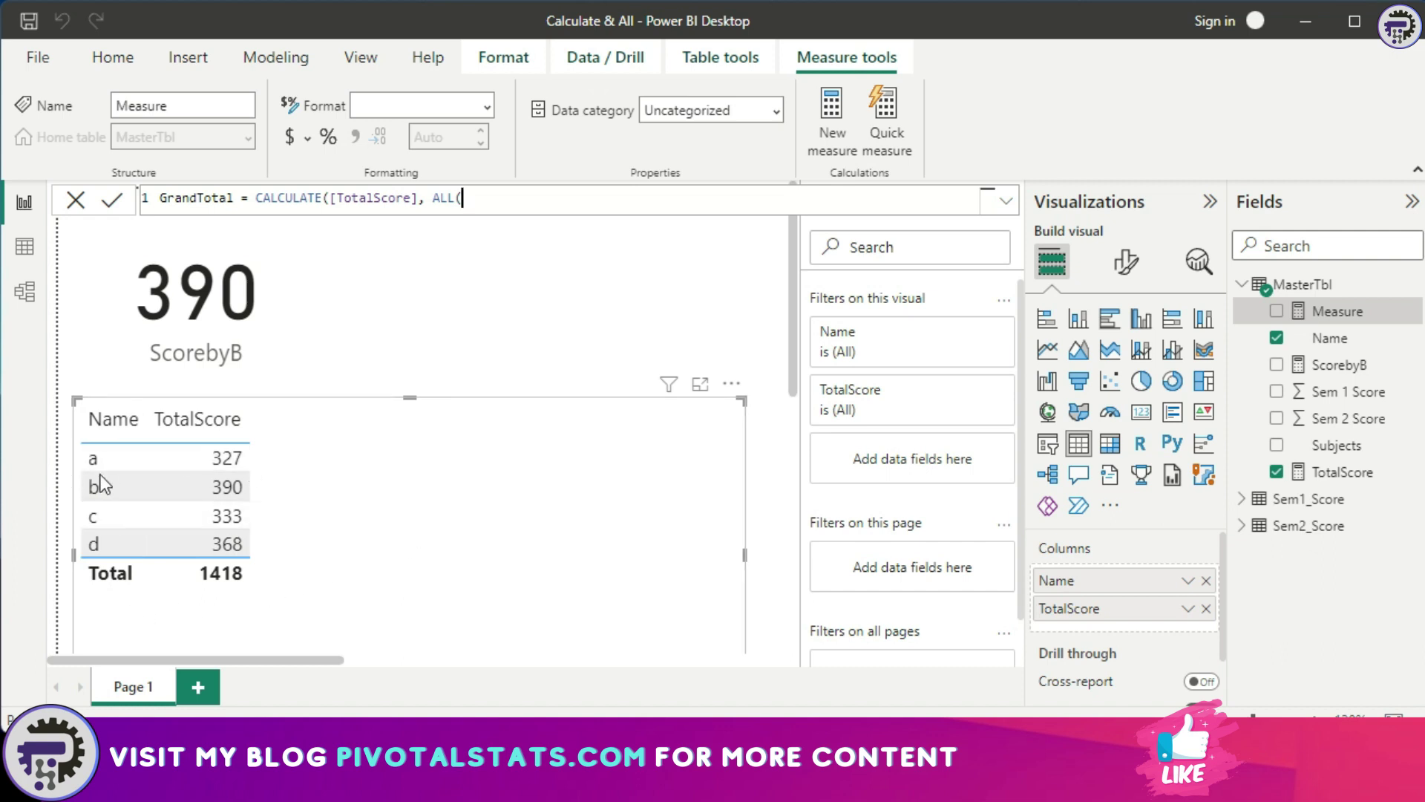
{"action": "left_click", "coordinate": [482, 204]}
{"action": "key", "text": "BackSpace"}
{"action": "type", "text": "("}
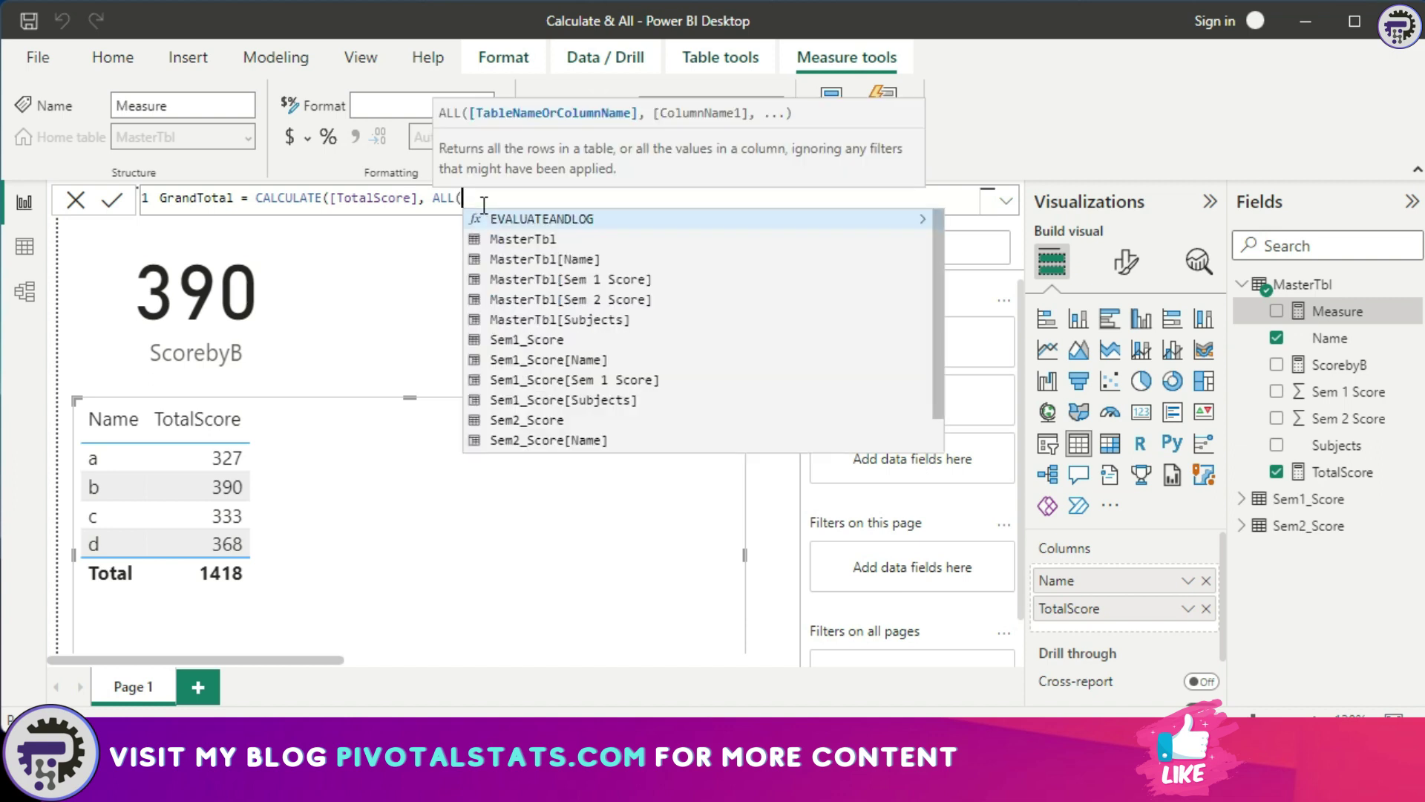
{"action": "type", "text": "MasterTbl))"}
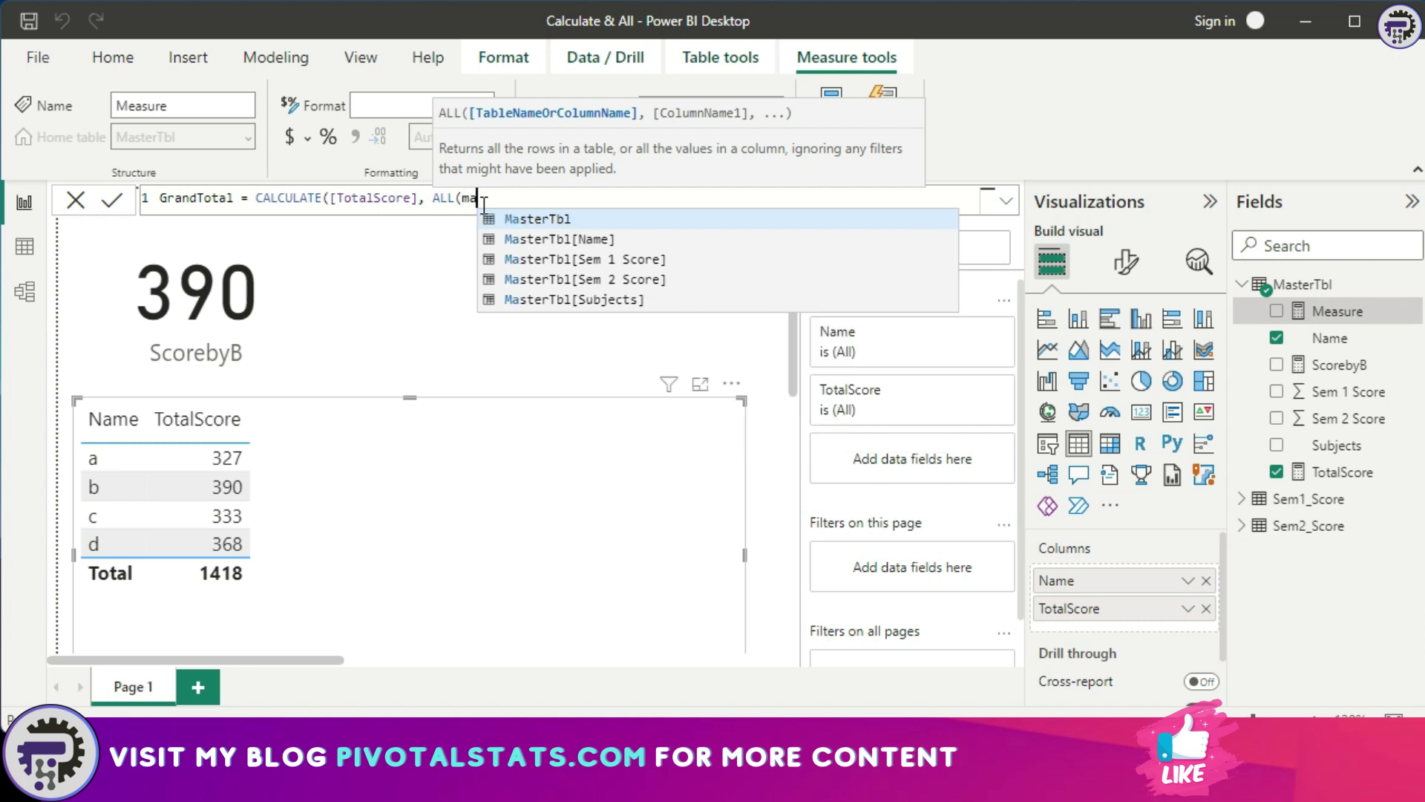
{"action": "key", "text": "Return"}
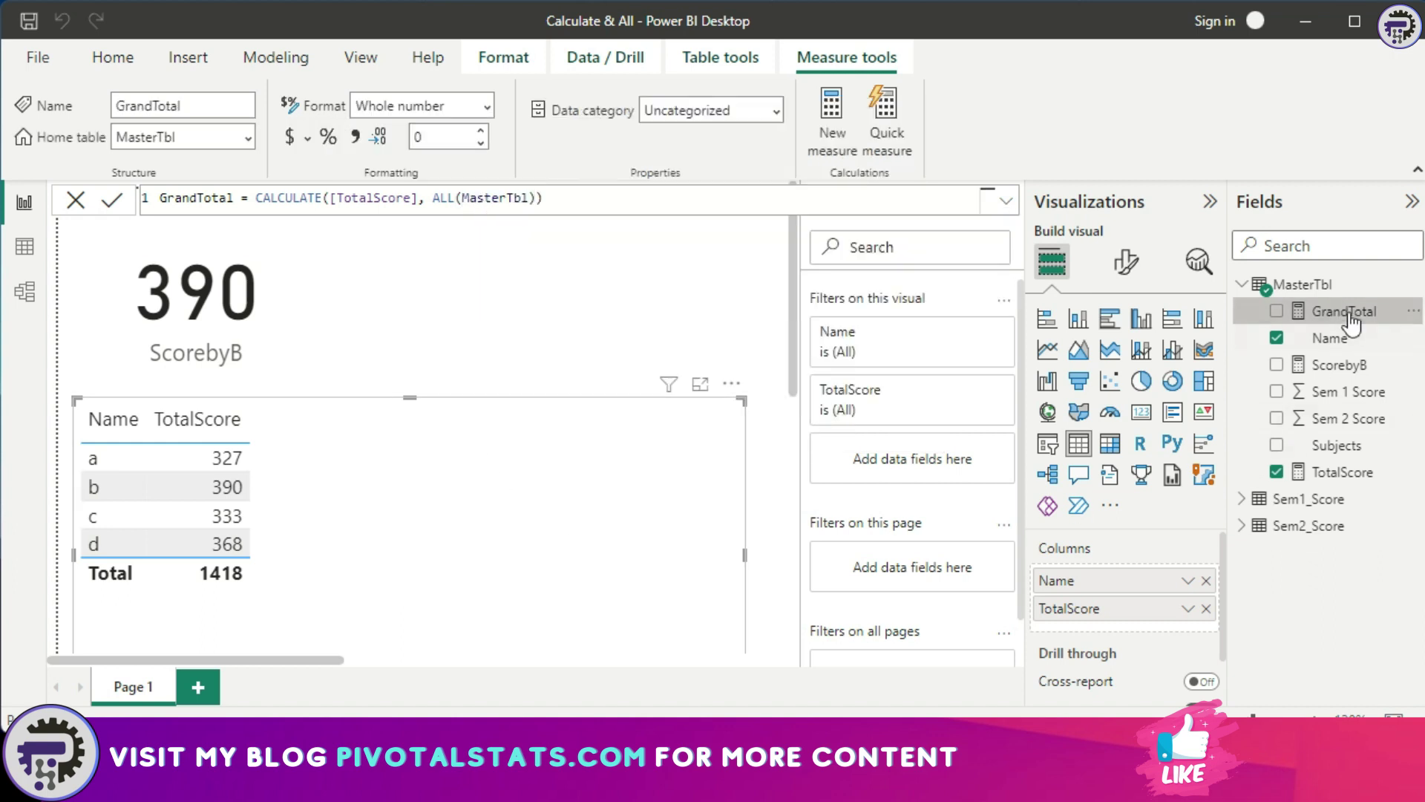
{"action": "left_click_drag", "start_coordinate": [1344, 311], "coordinate": [1168, 622]}
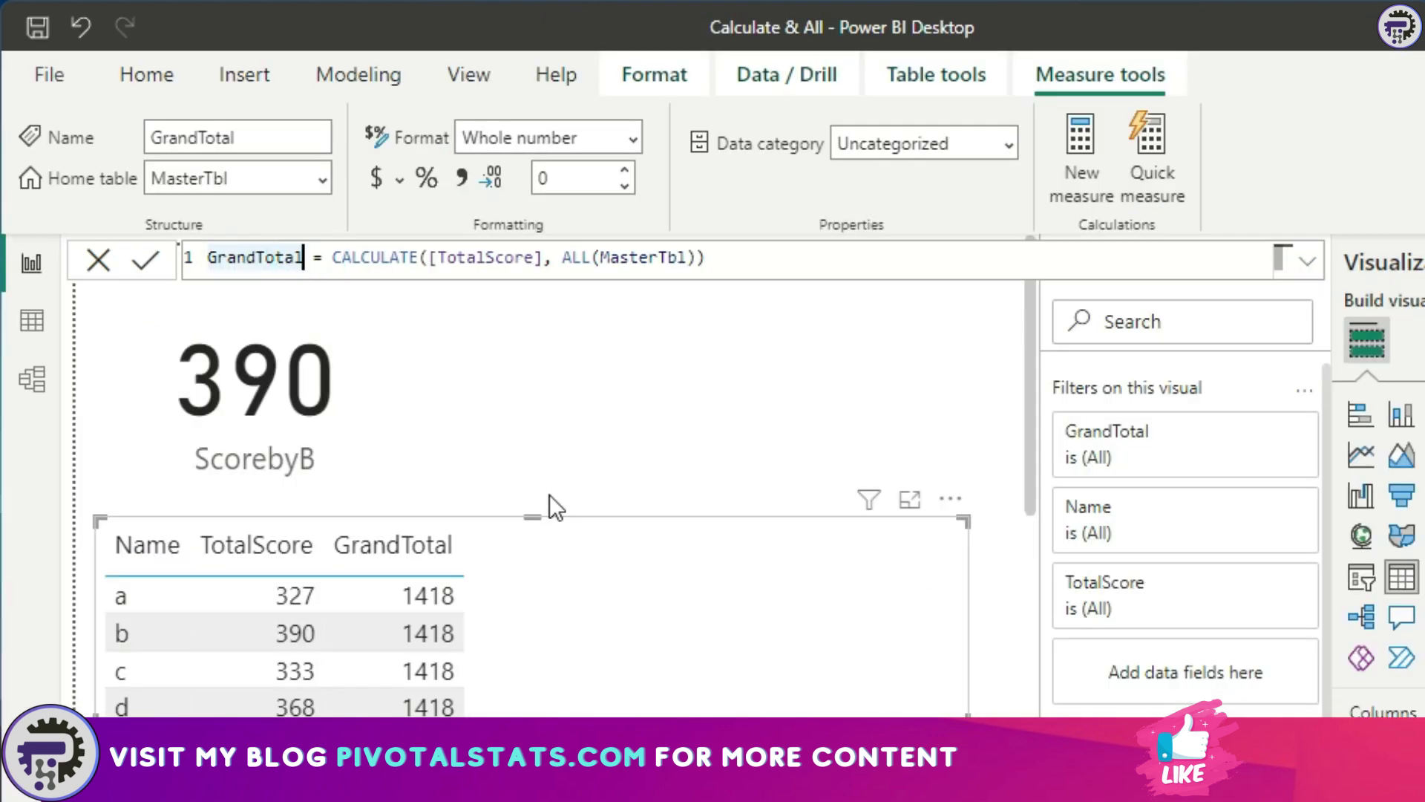
Step: Turn the measure into GrandTotal% = [TotalScore]/CALCULATE([TotalScore], ALL(MasterTbl)), formatted as a percentage
{"action": "type", "text": "%"}
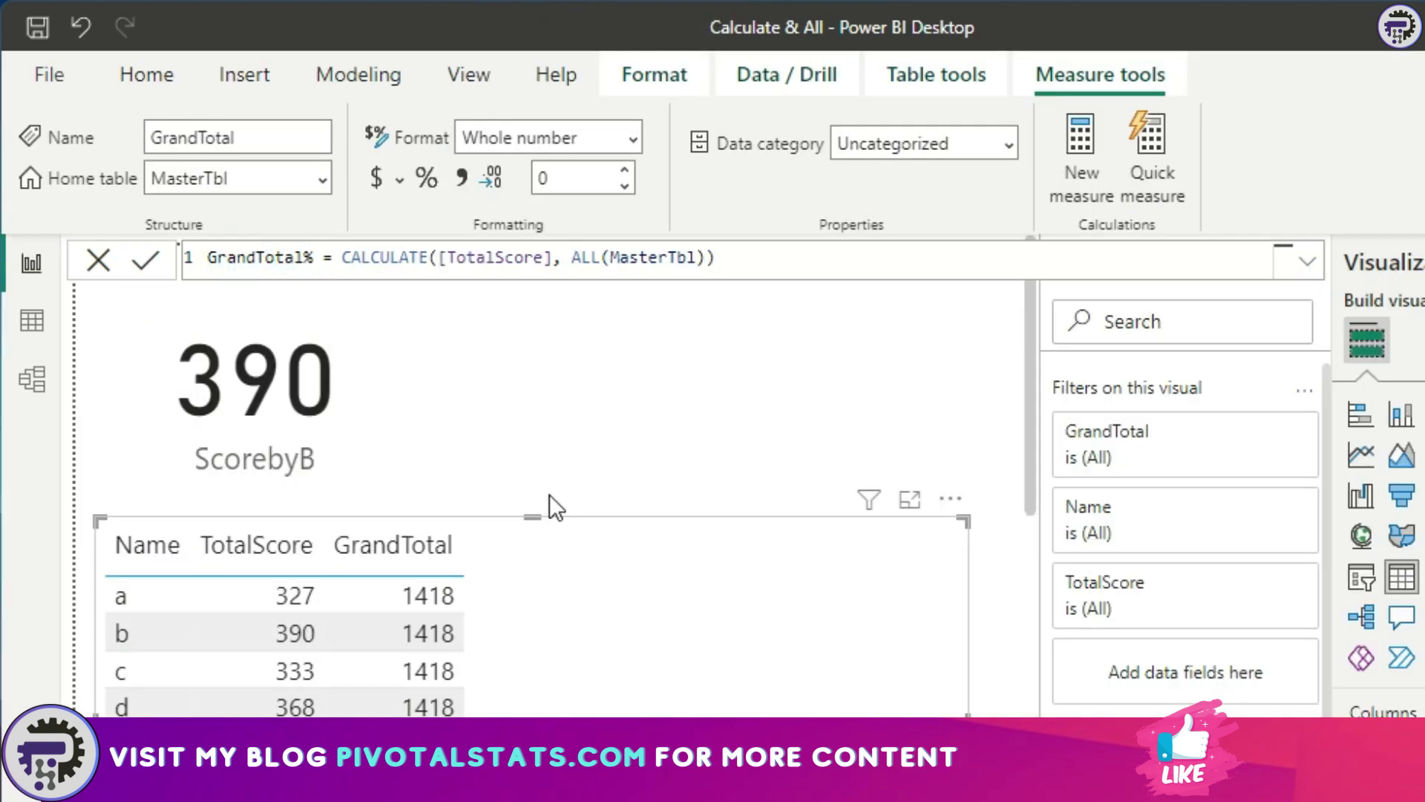
{"action": "key", "text": "Right"}
{"action": "key", "text": "Right"}
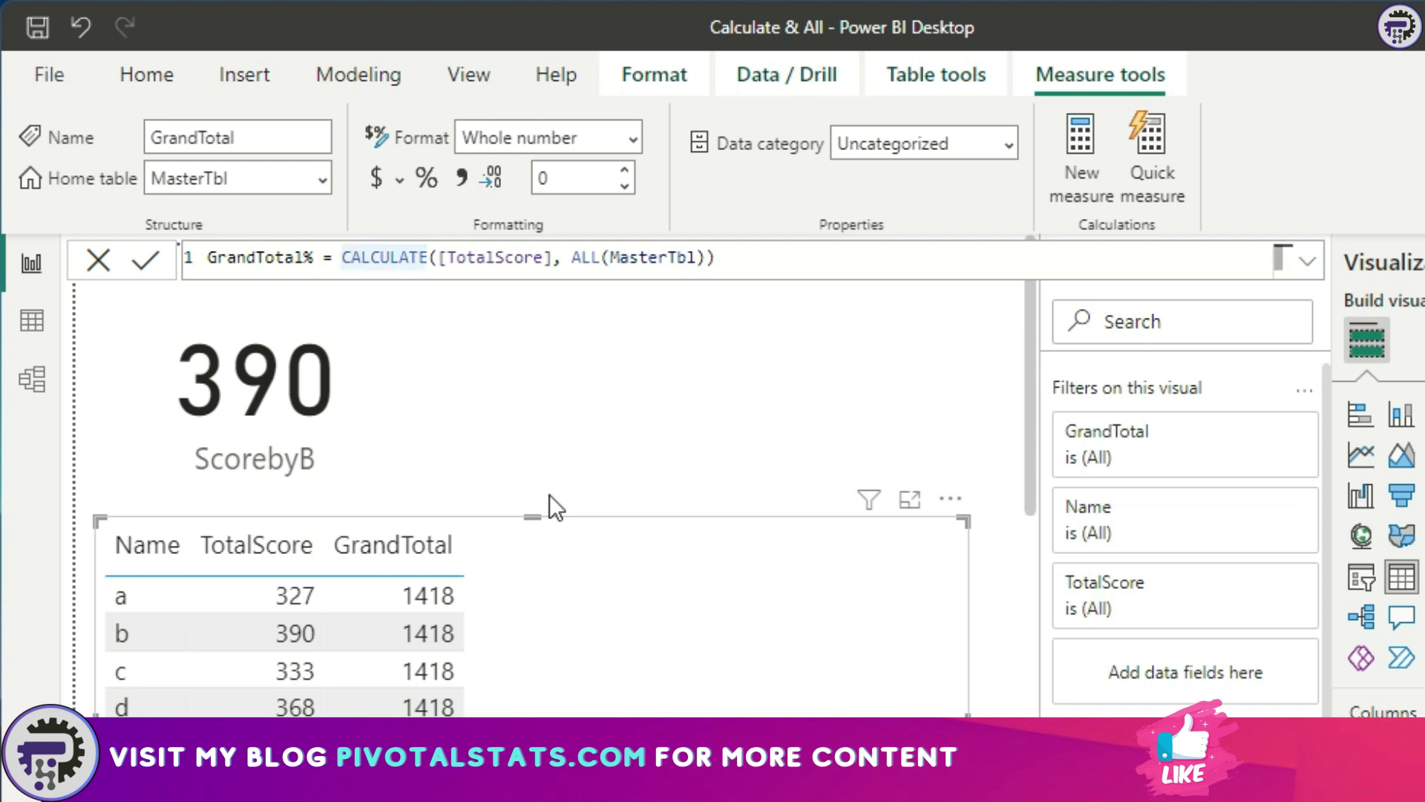
{"action": "type", "text": "[TotalScore]/"}
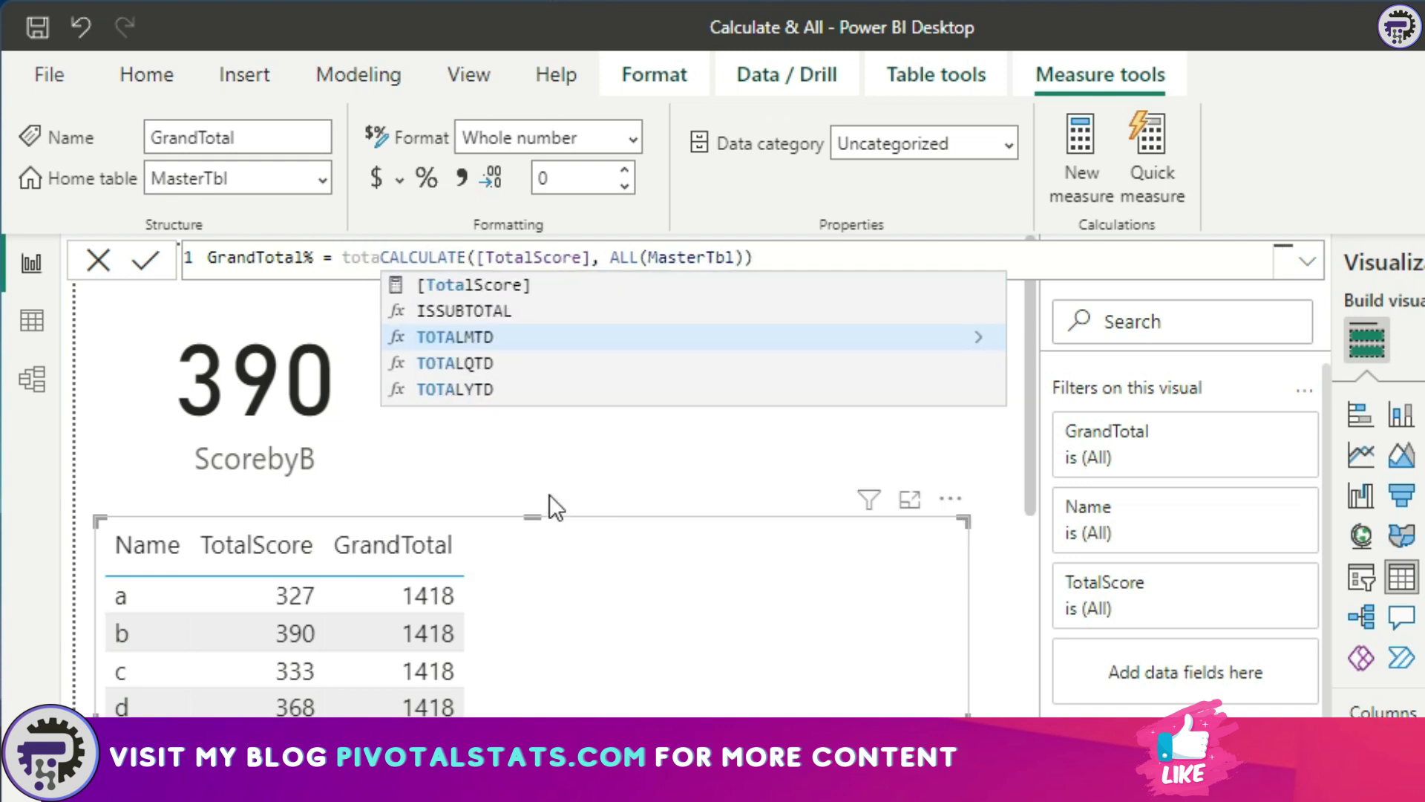
{"action": "key", "text": "Return"}
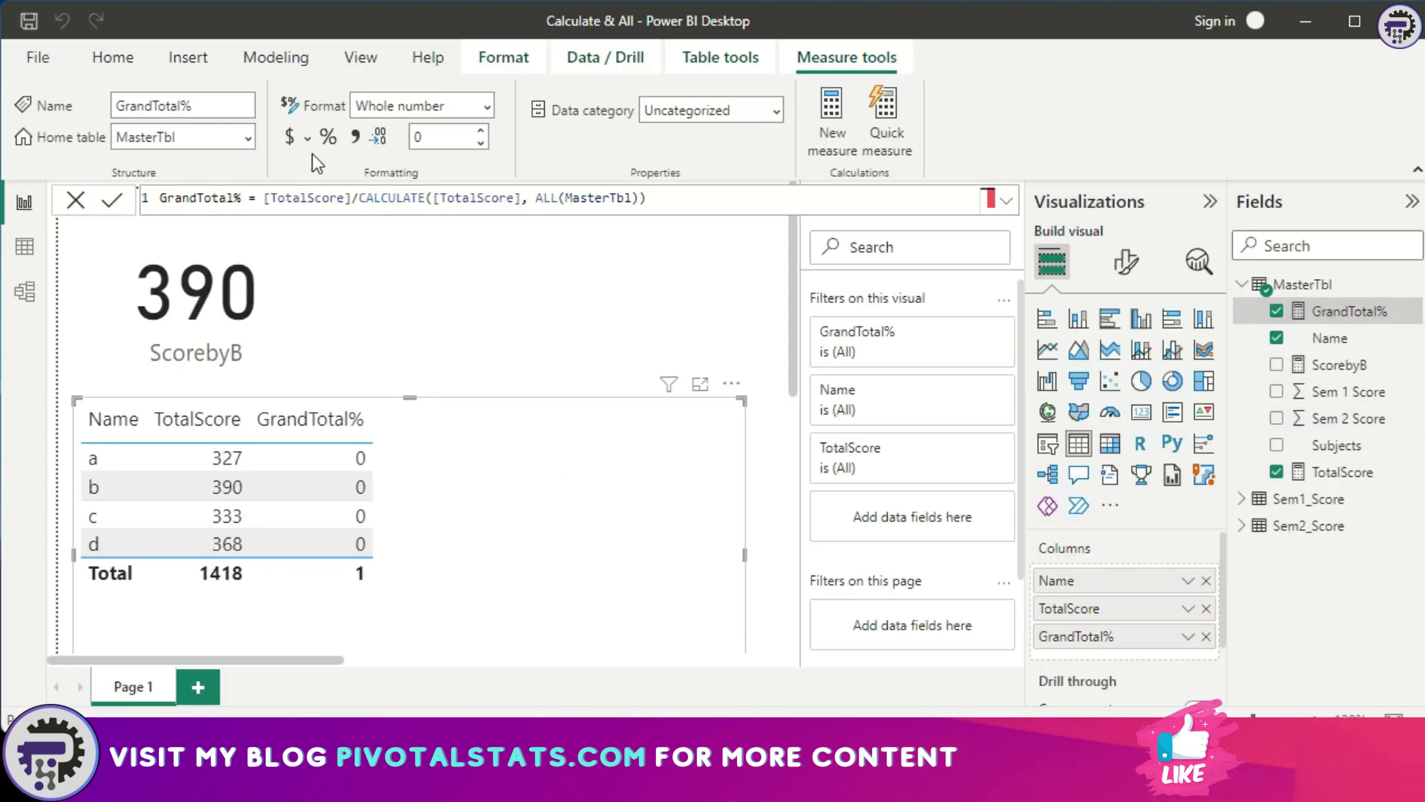
{"action": "left_click", "coordinate": [327, 137]}
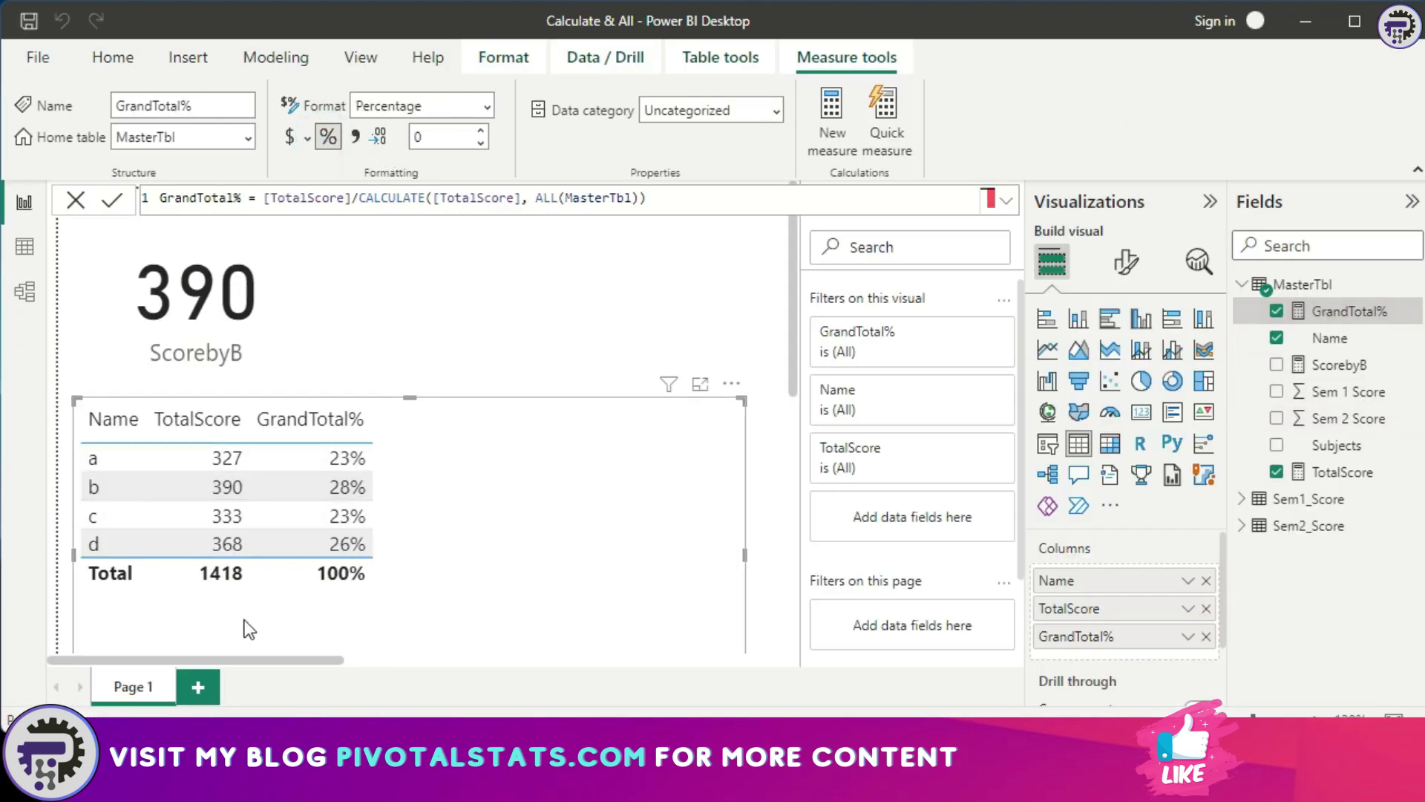